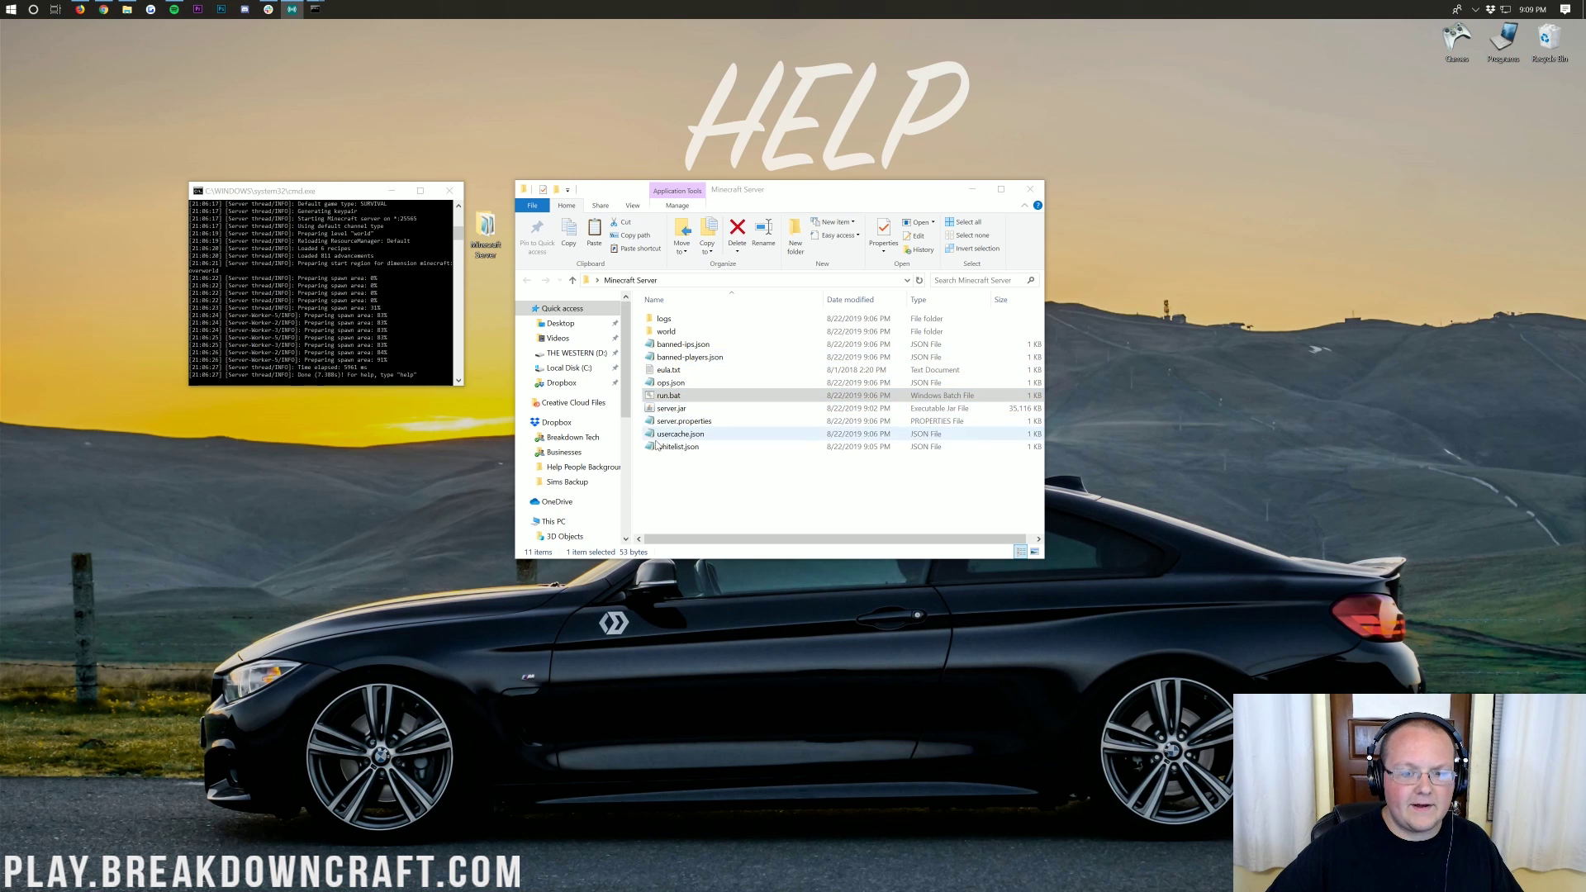
- Bring the server console forward and highlight the 24/7 Uptime, 24/7 Support and One Click Modpacks features
left_click(322, 378)
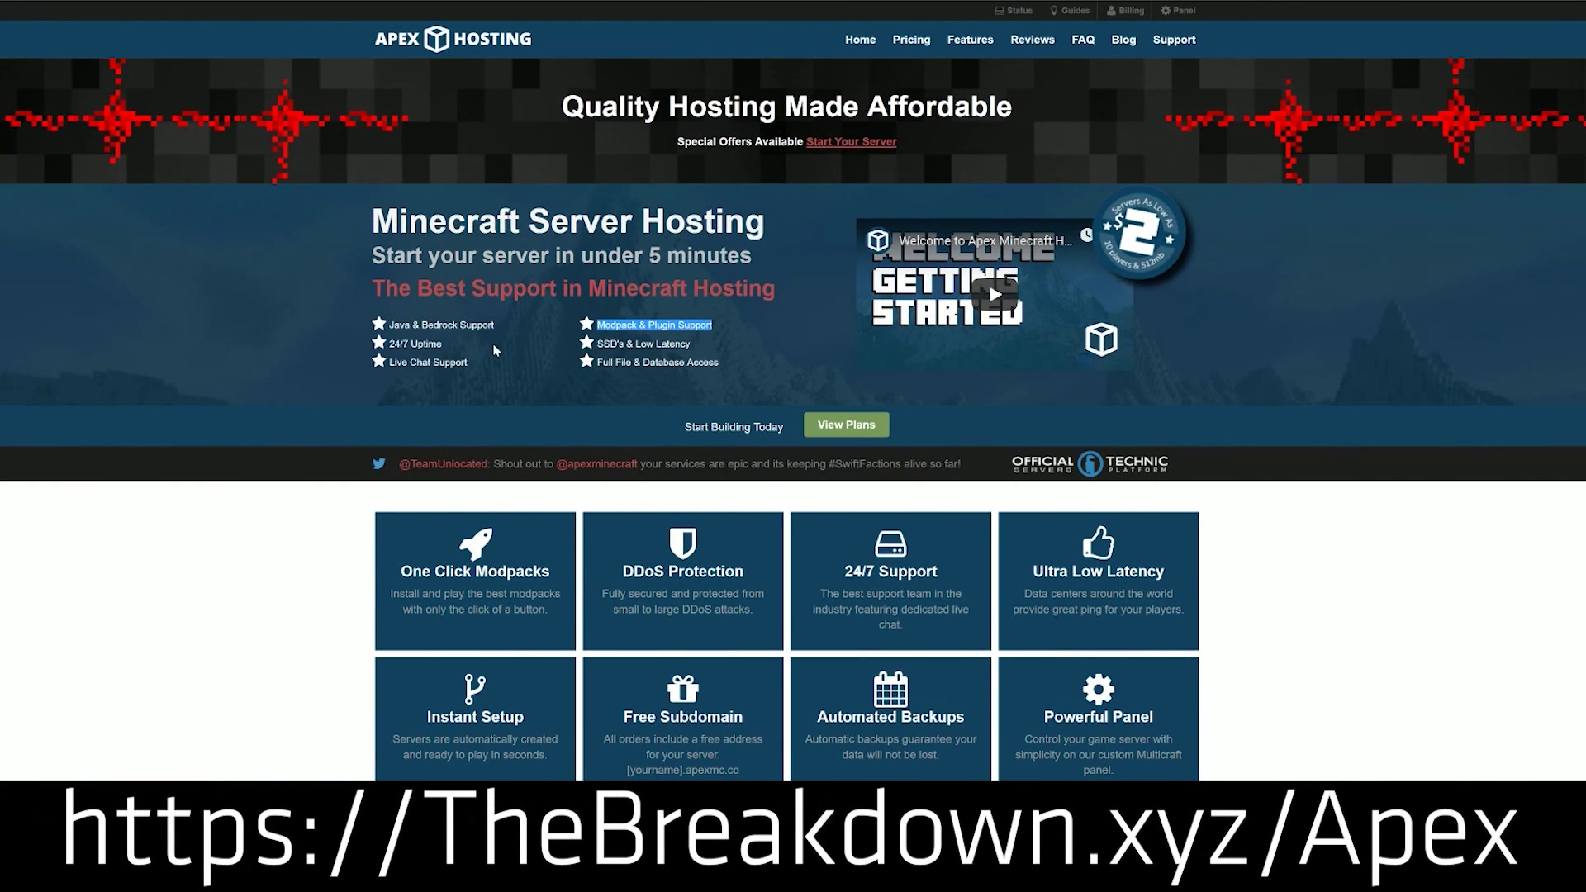
left_click_drag(444, 344, 393, 341)
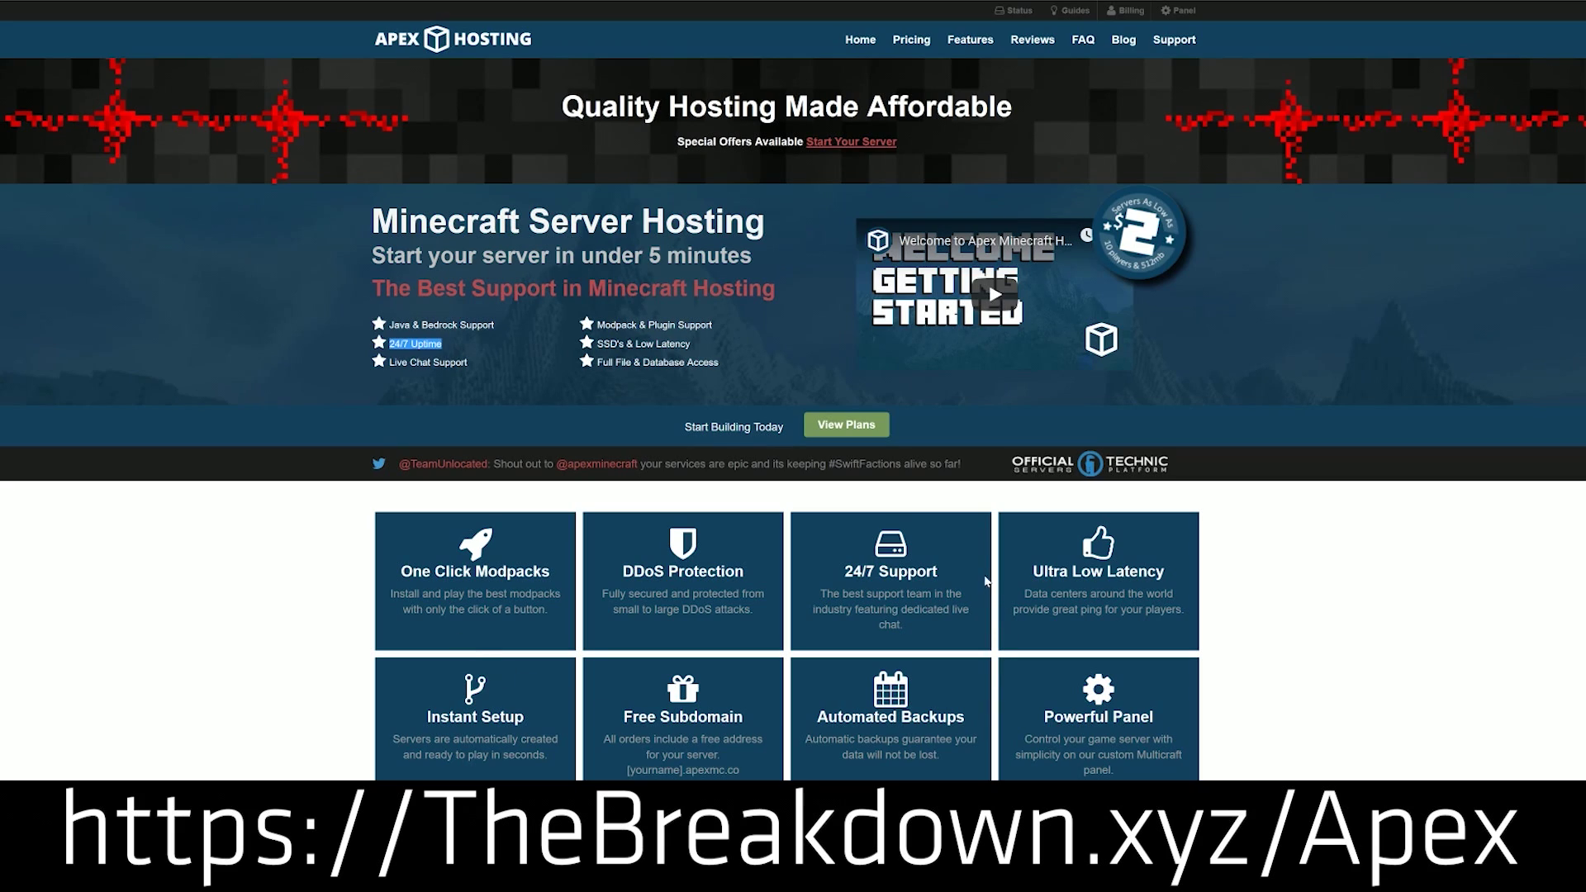
left_click_drag(940, 571, 841, 574)
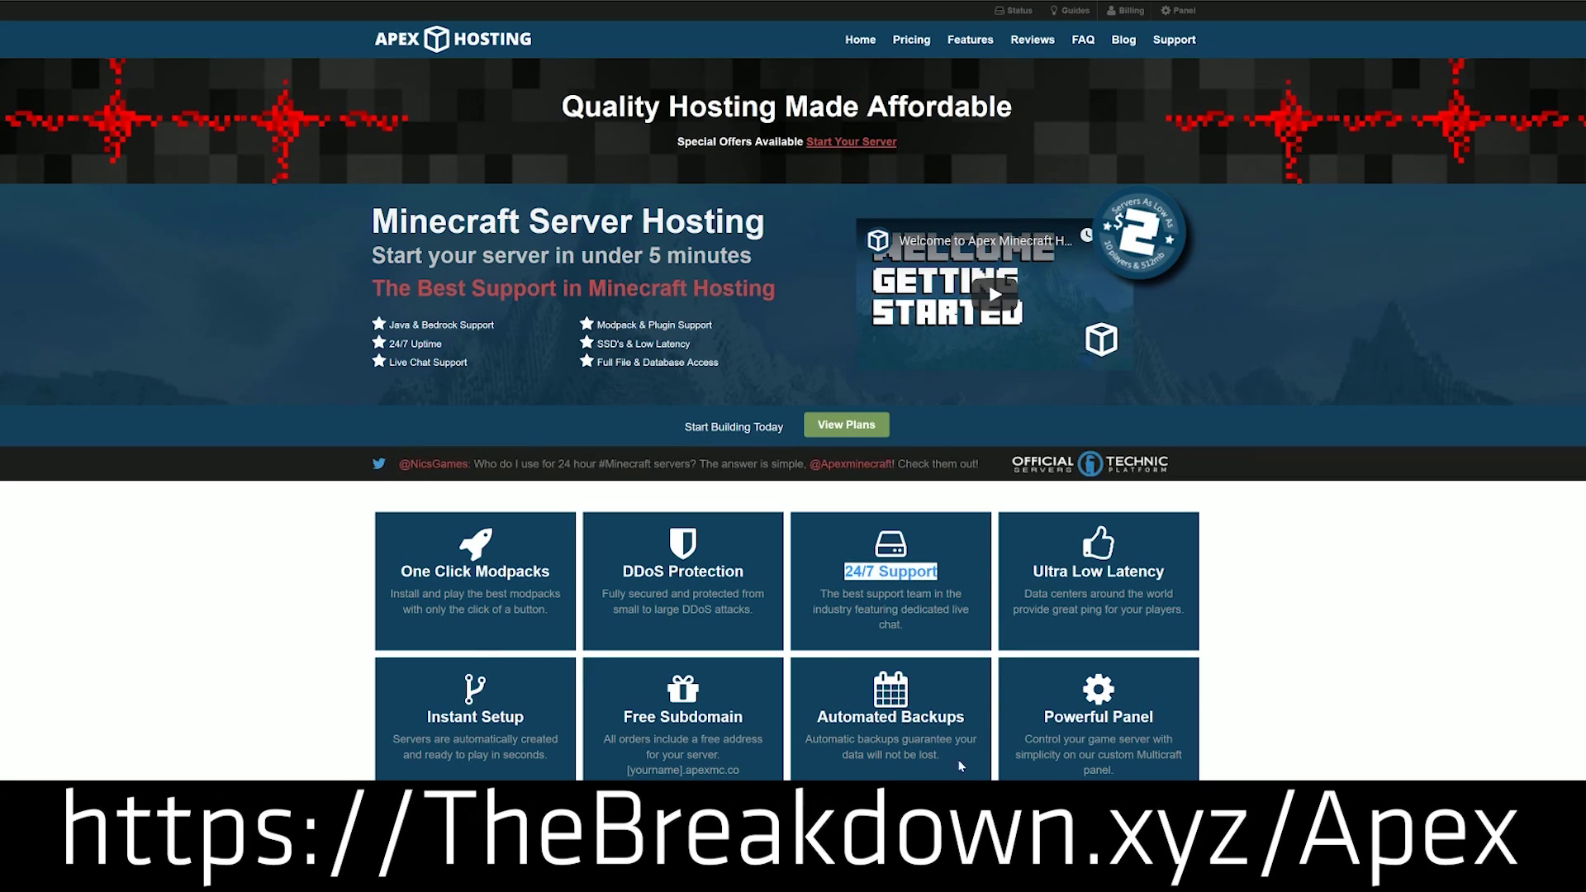
left_click(371, 589)
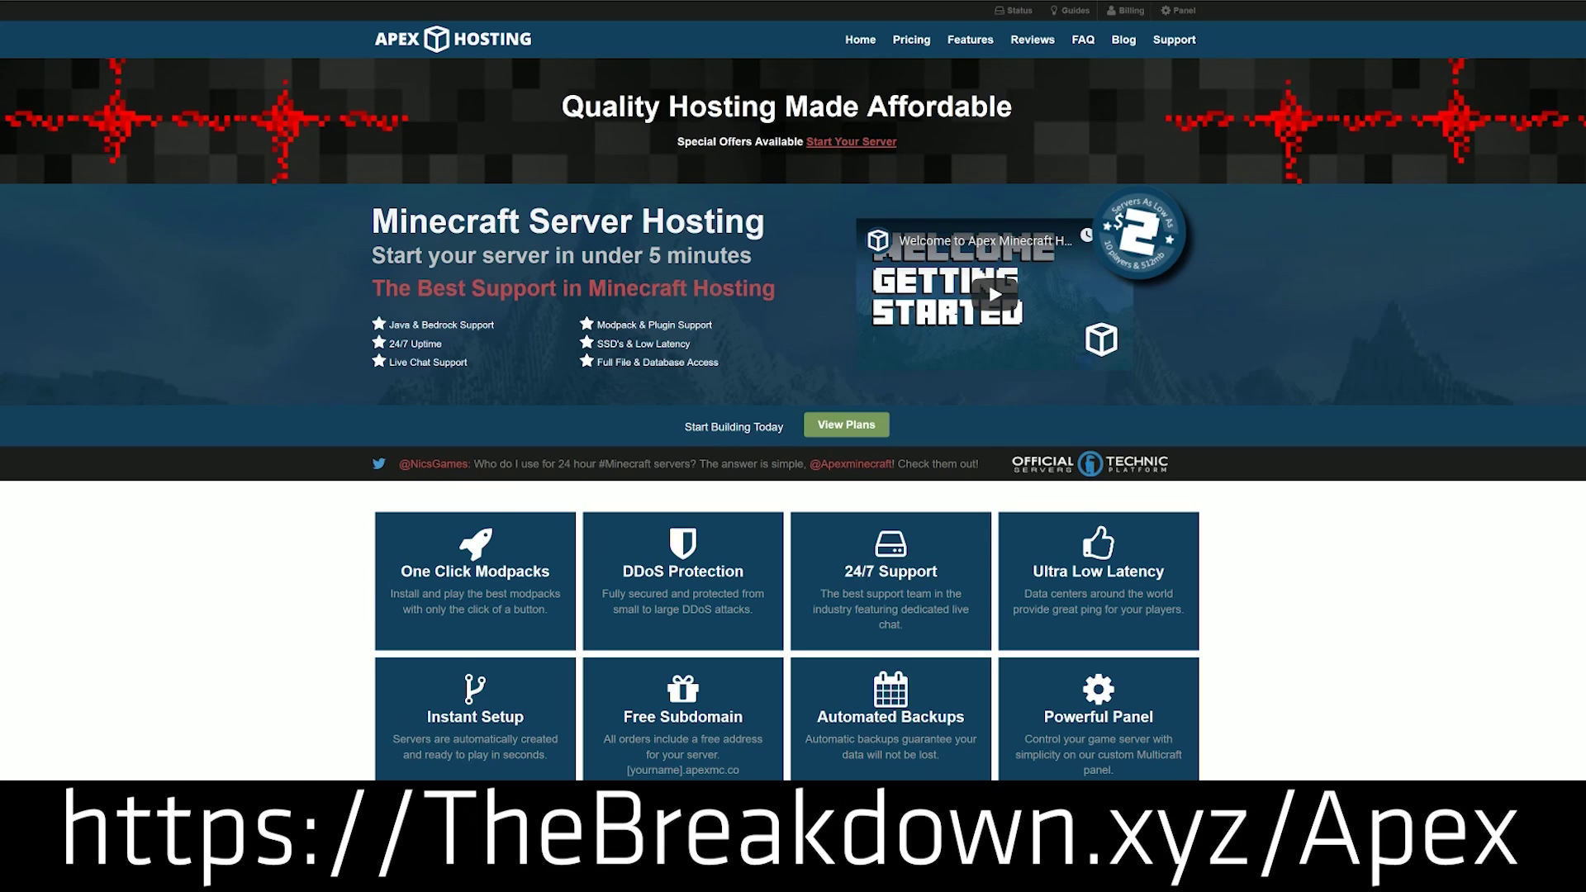
left_click_drag(399, 572, 551, 576)
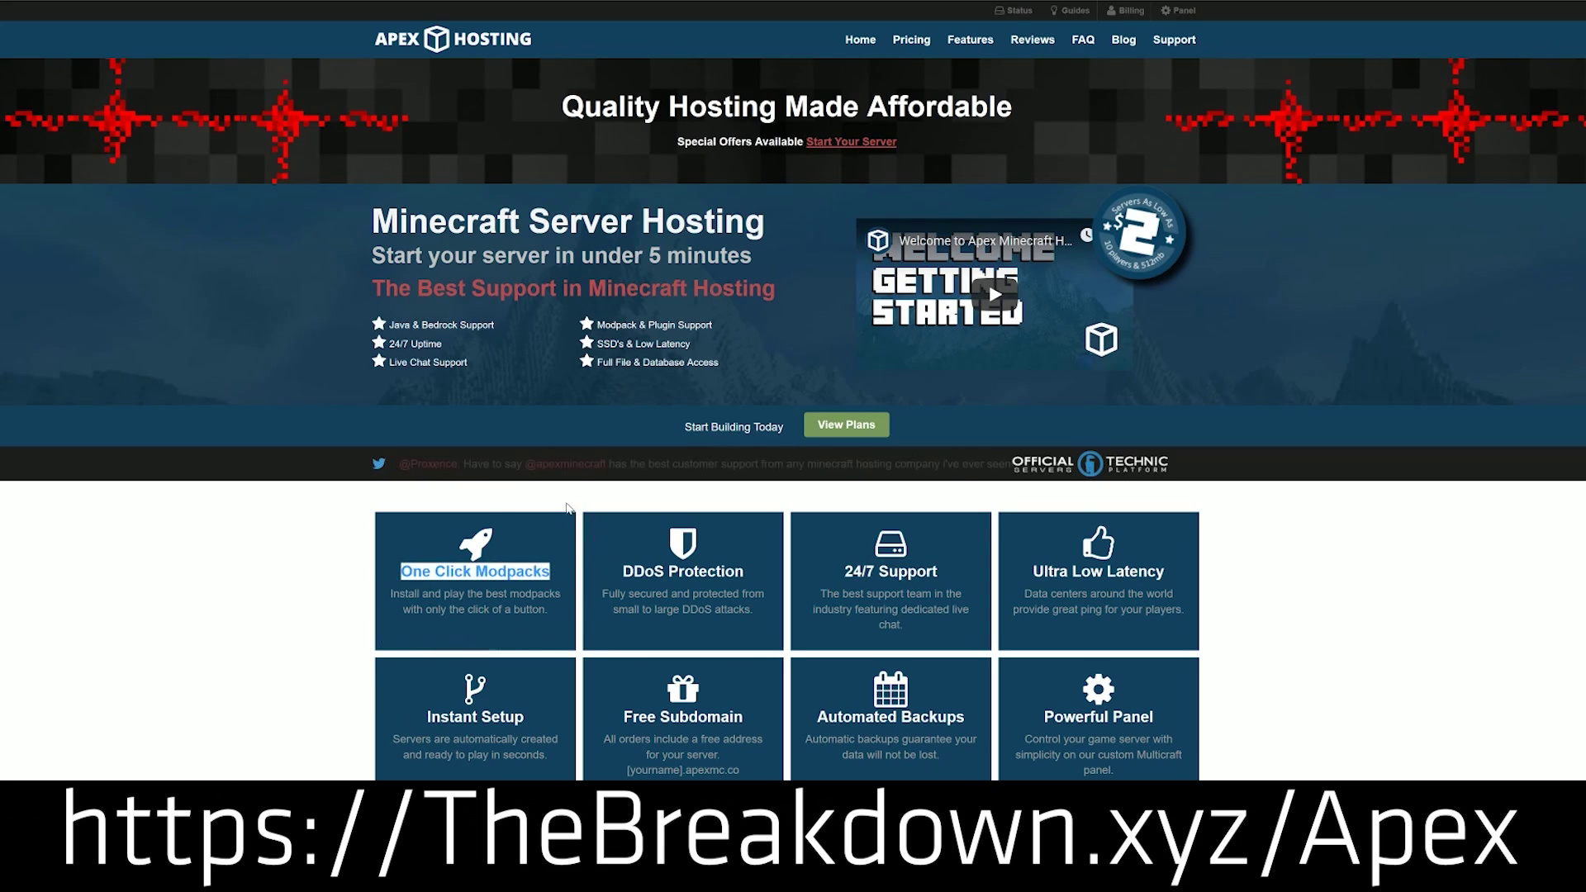
scroll(310, 619, "down", 3)
scroll(310, 618, "down", 5)
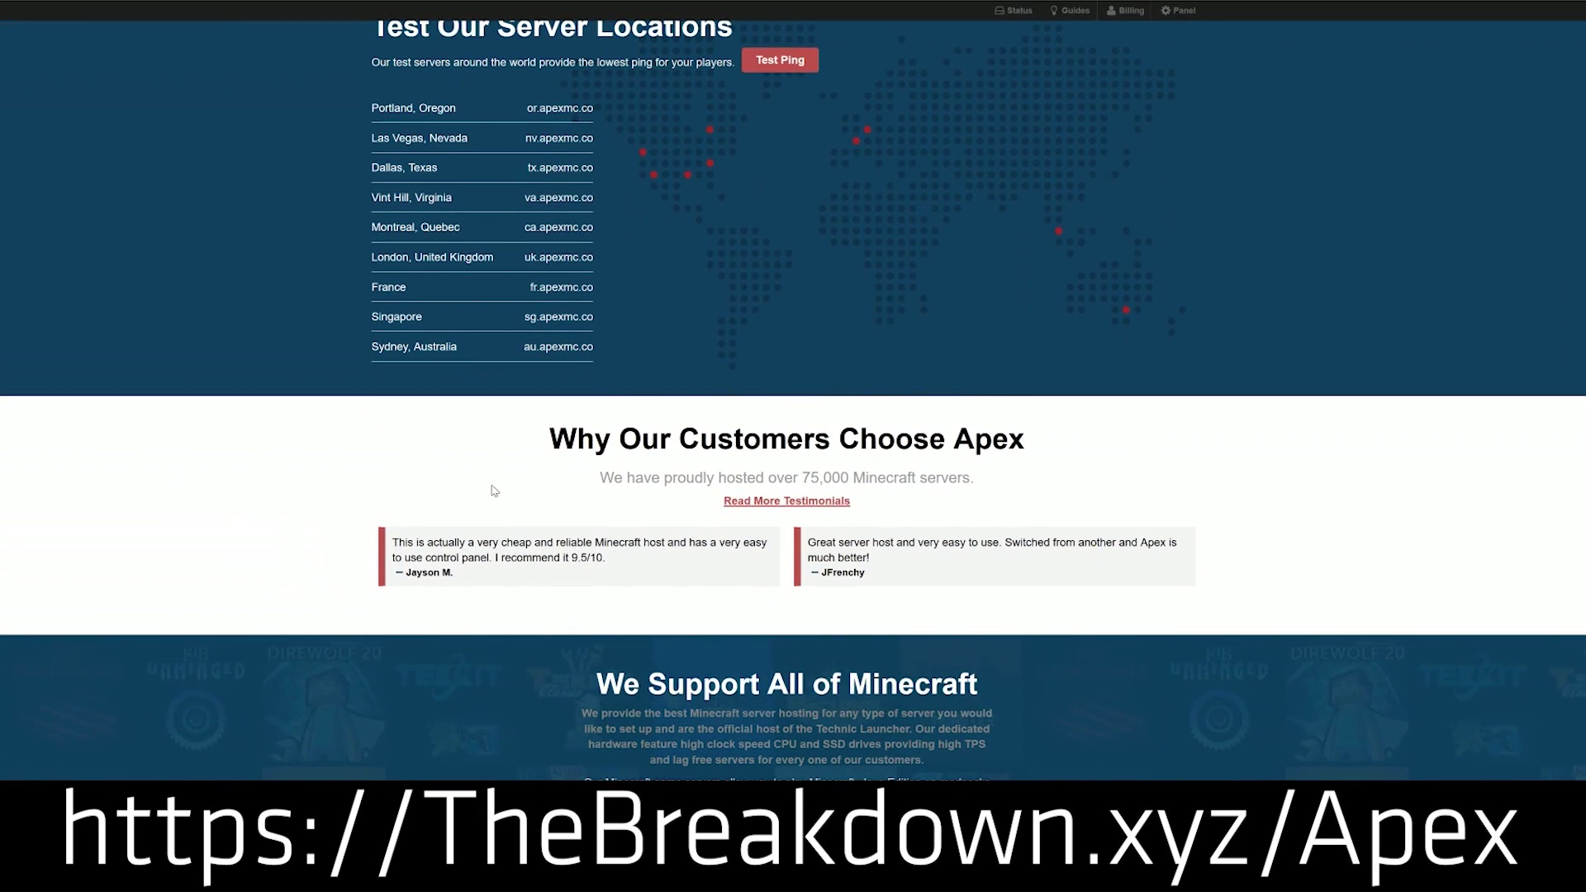
scroll(1154, 702, "down", 1)
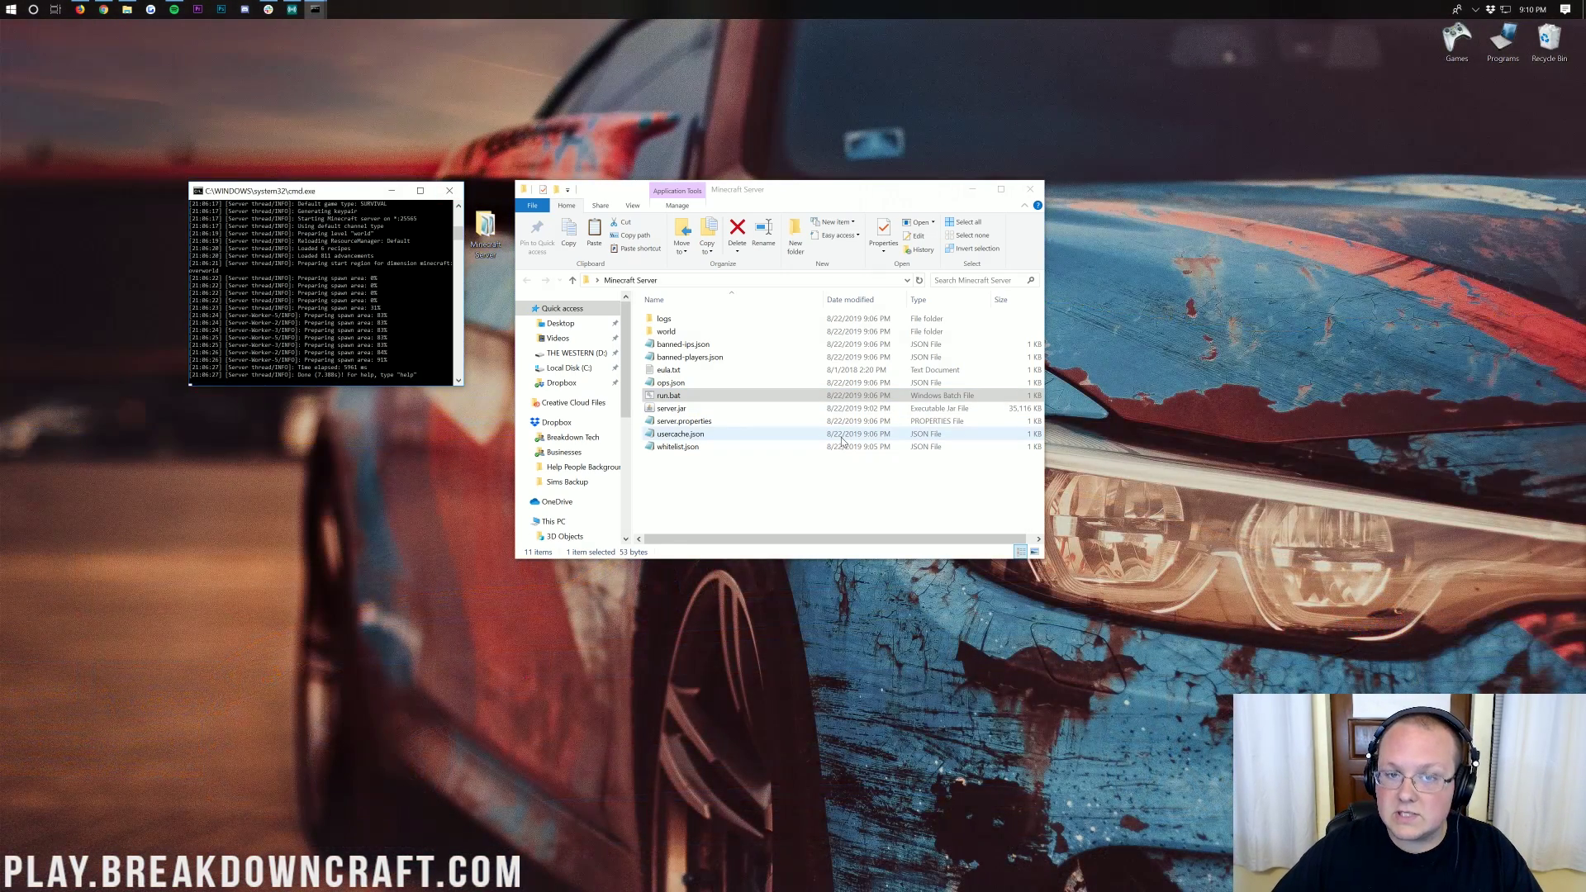
- Close the Minecraft server download page, reopen it from the guide, then close it again
left_click(108, 10)
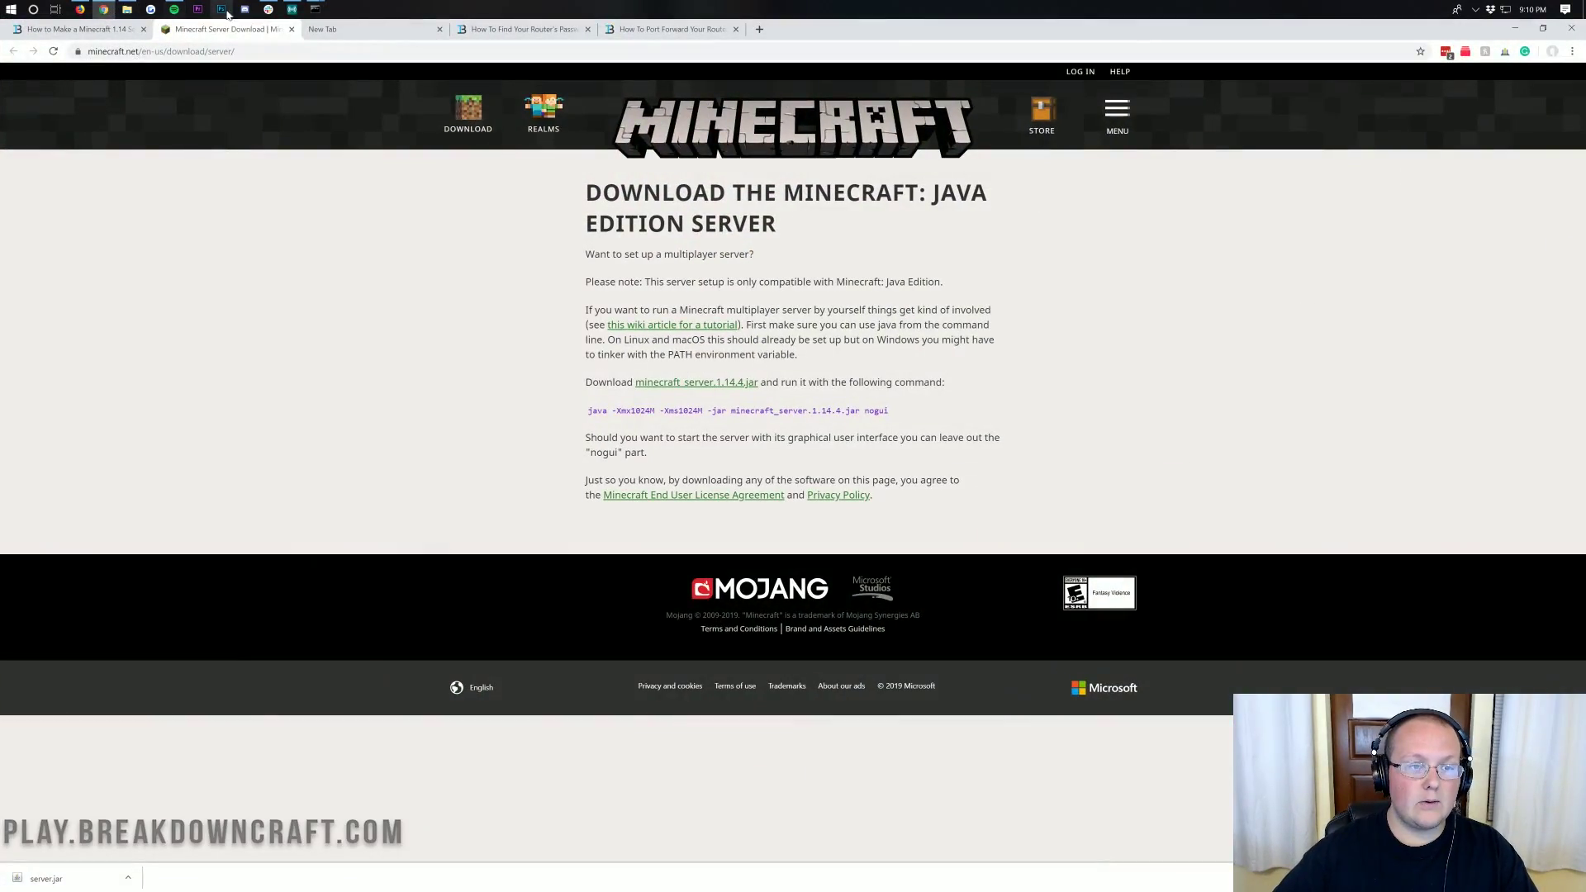
left_click(291, 29)
scroll(512, 378, "down", 12)
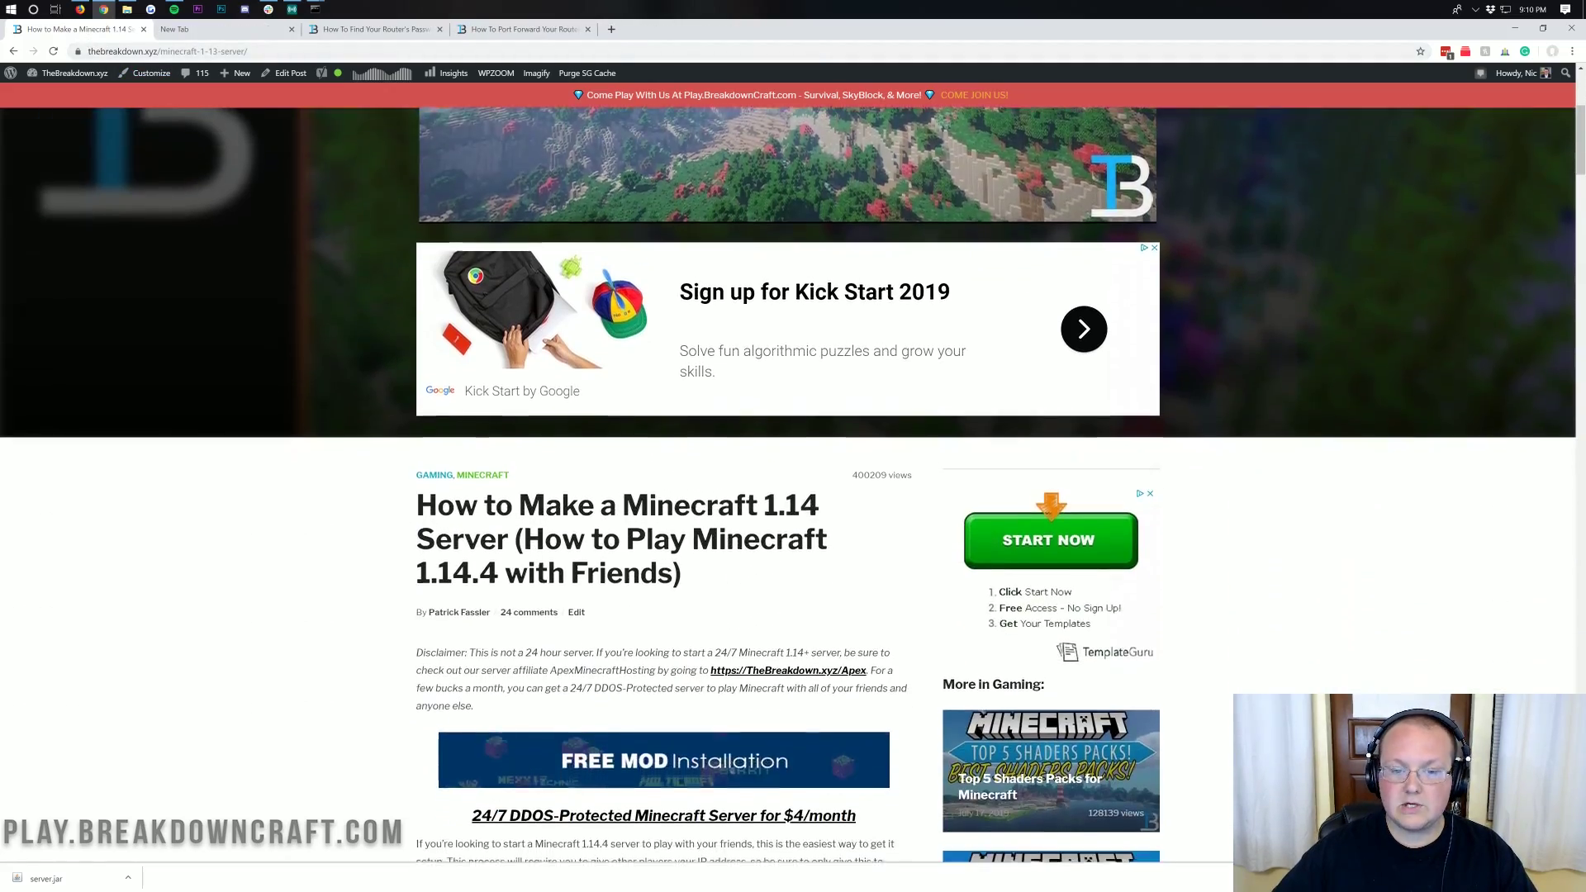
scroll(512, 377, "down", 3)
scroll(512, 377, "up", 3)
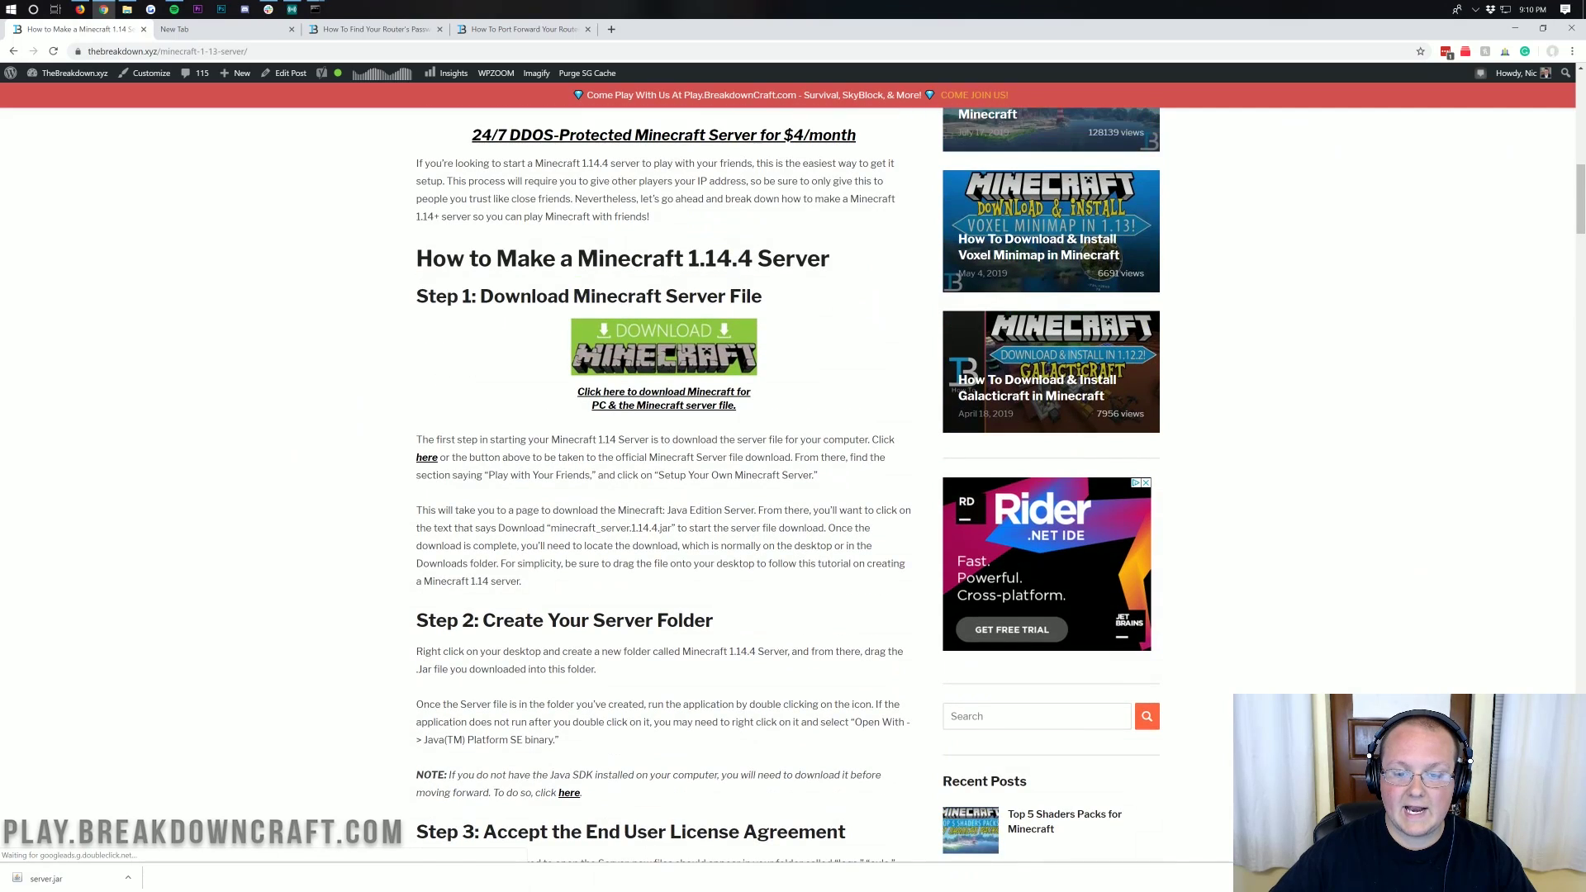
left_click(621, 376)
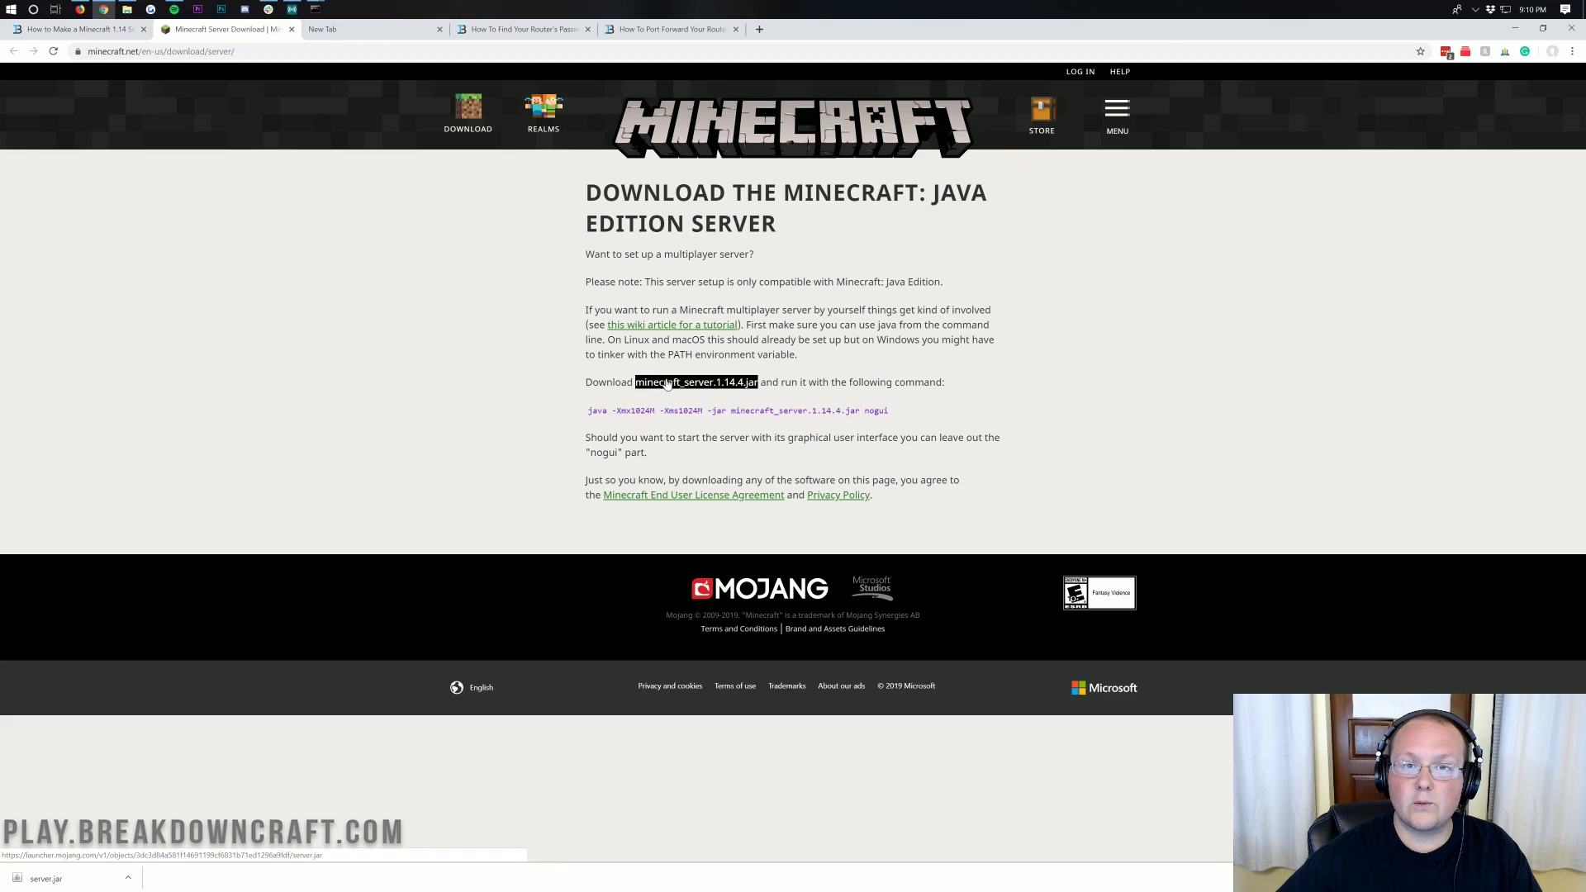
left_click_drag(586, 309, 743, 325)
key("ctrl+w")
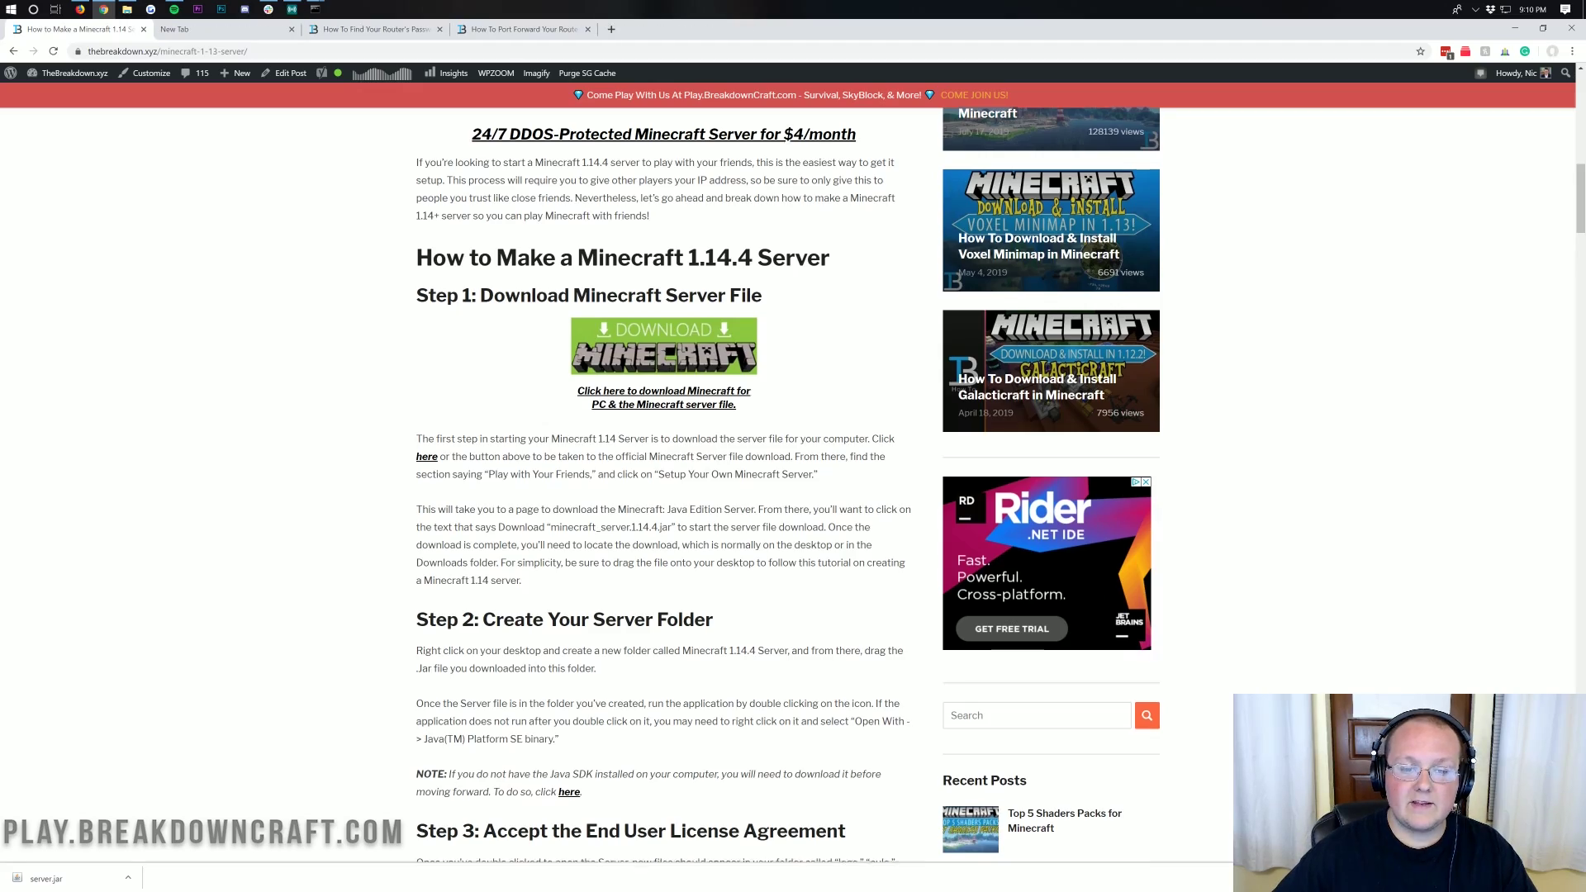
- Scroll through the Breakdown server guide, then minimize Chrome to the desktop
scroll(789, 484, "down", 10)
scroll(789, 484, "down", 20)
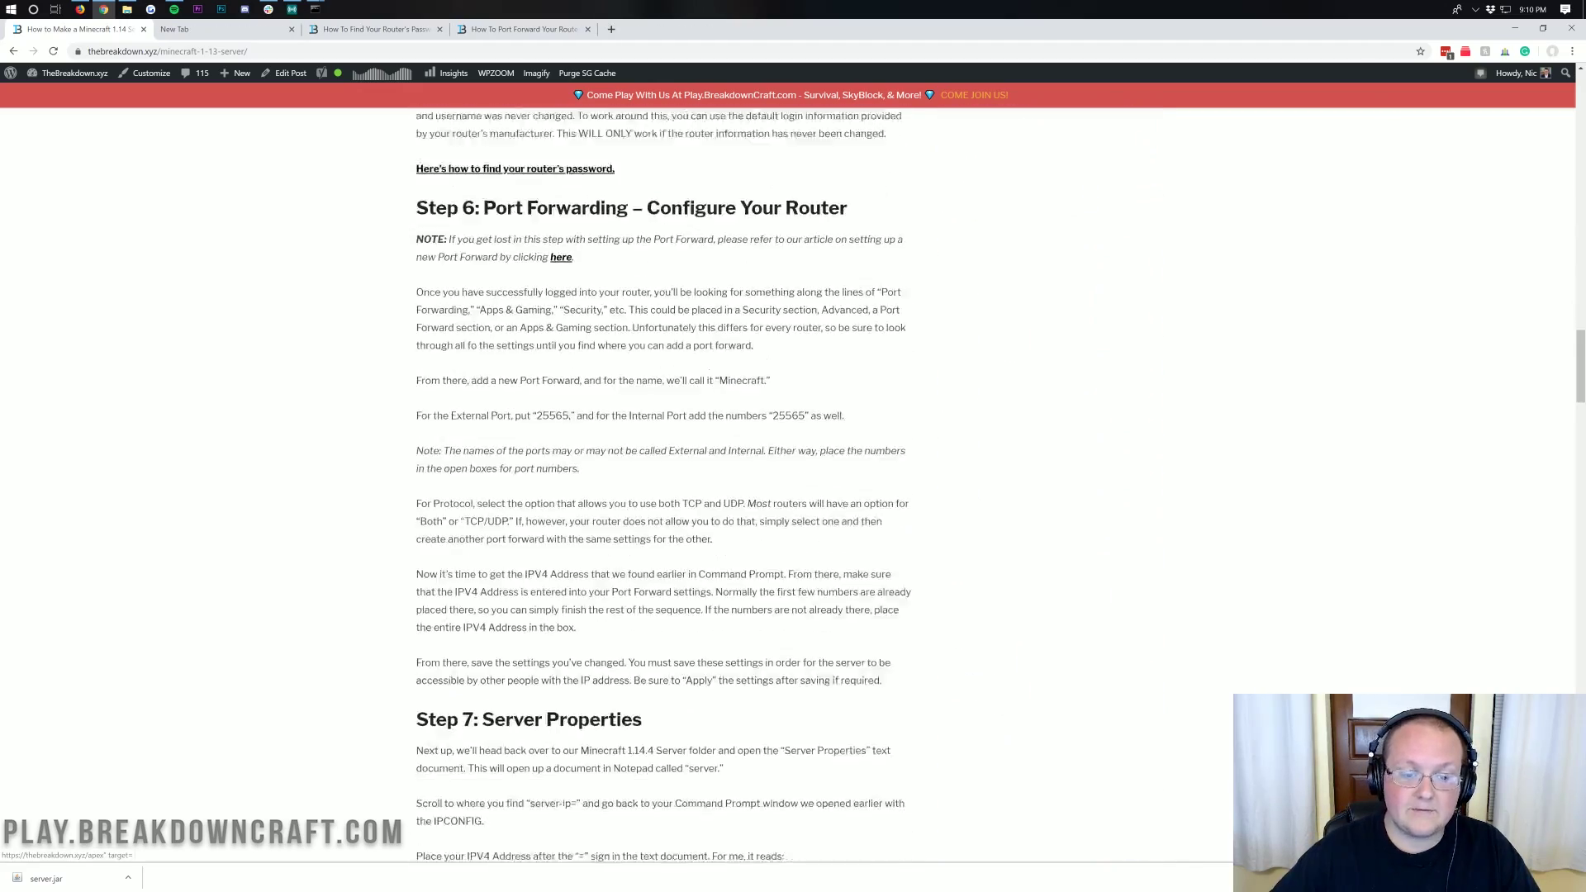
scroll(700, 449, "down", 3)
scroll(700, 449, "up", 20)
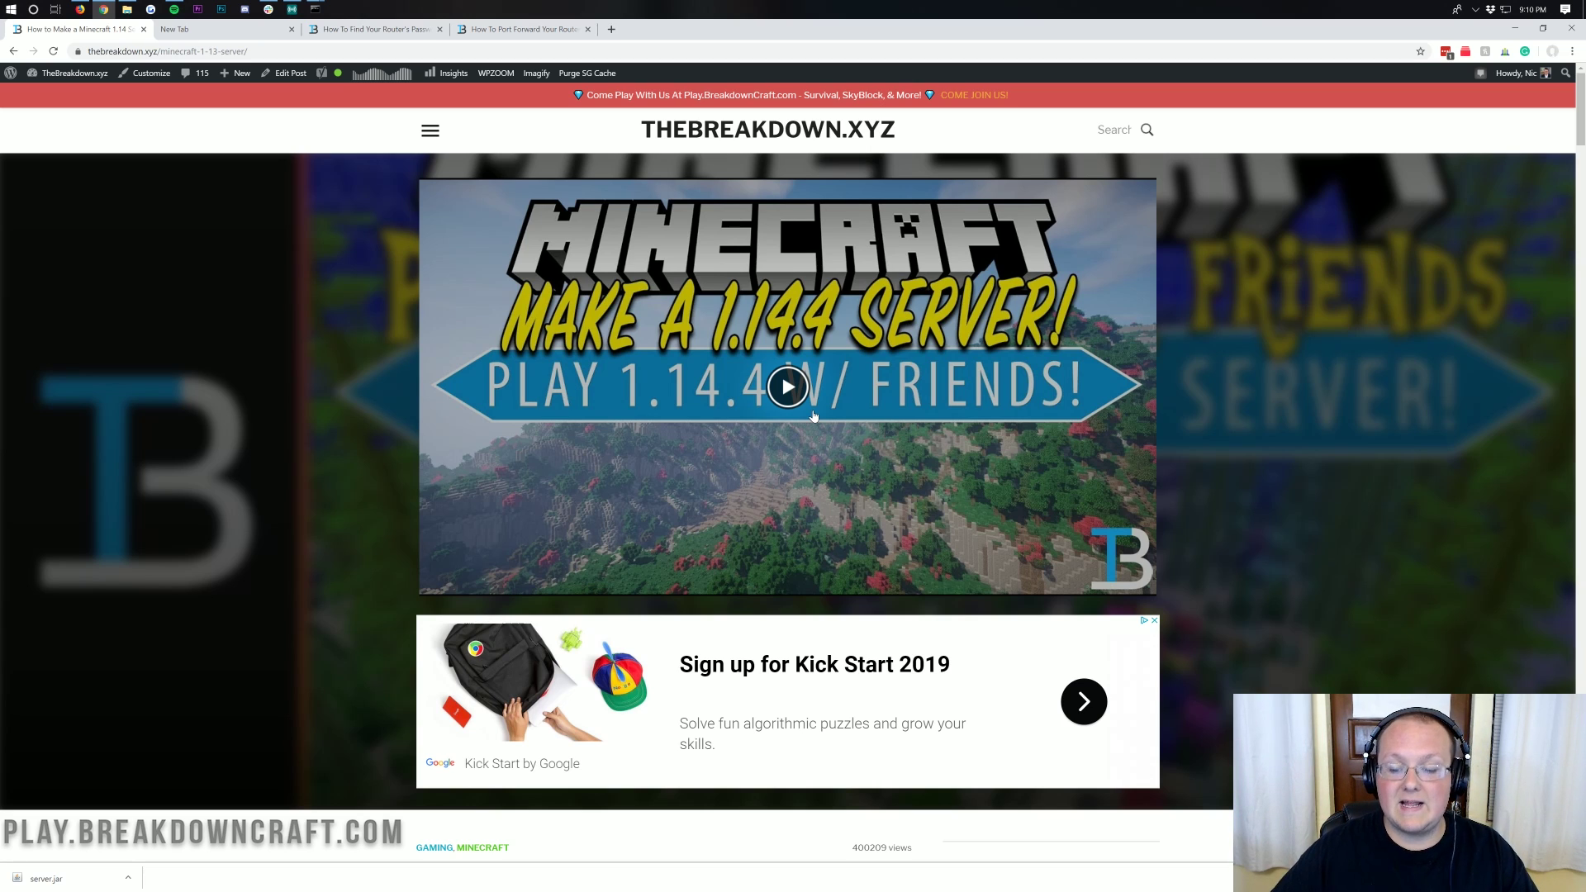
scroll(814, 416, "down", 2)
scroll(791, 484, "up", 2)
scroll(677, 446, "down", 2)
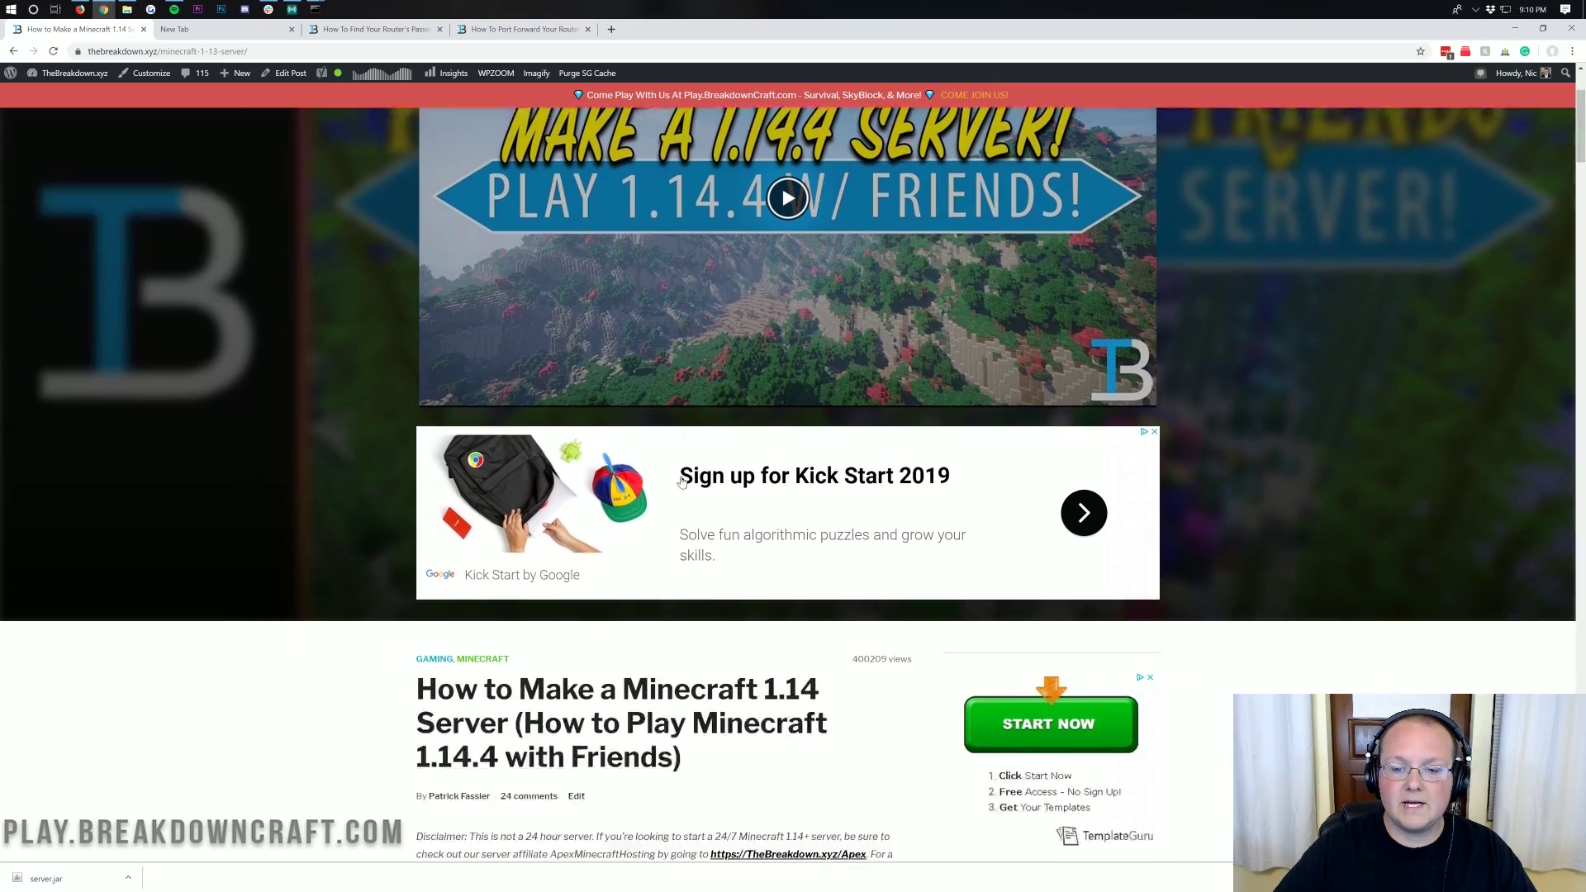
scroll(682, 482, "down", 15)
scroll(664, 385, "up", 5)
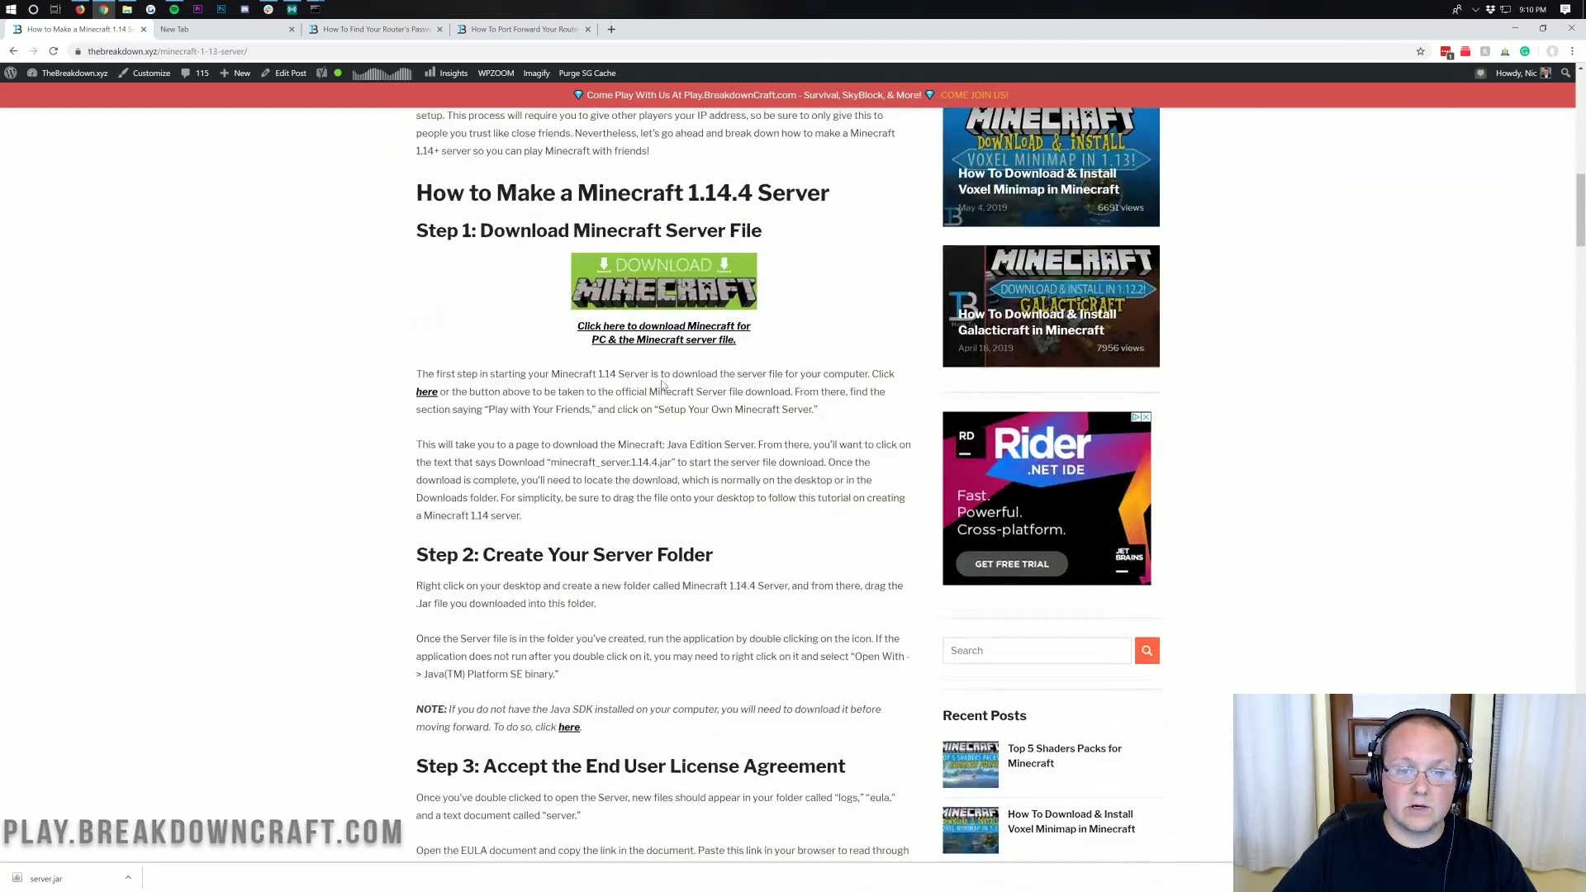
scroll(662, 385, "up", 10)
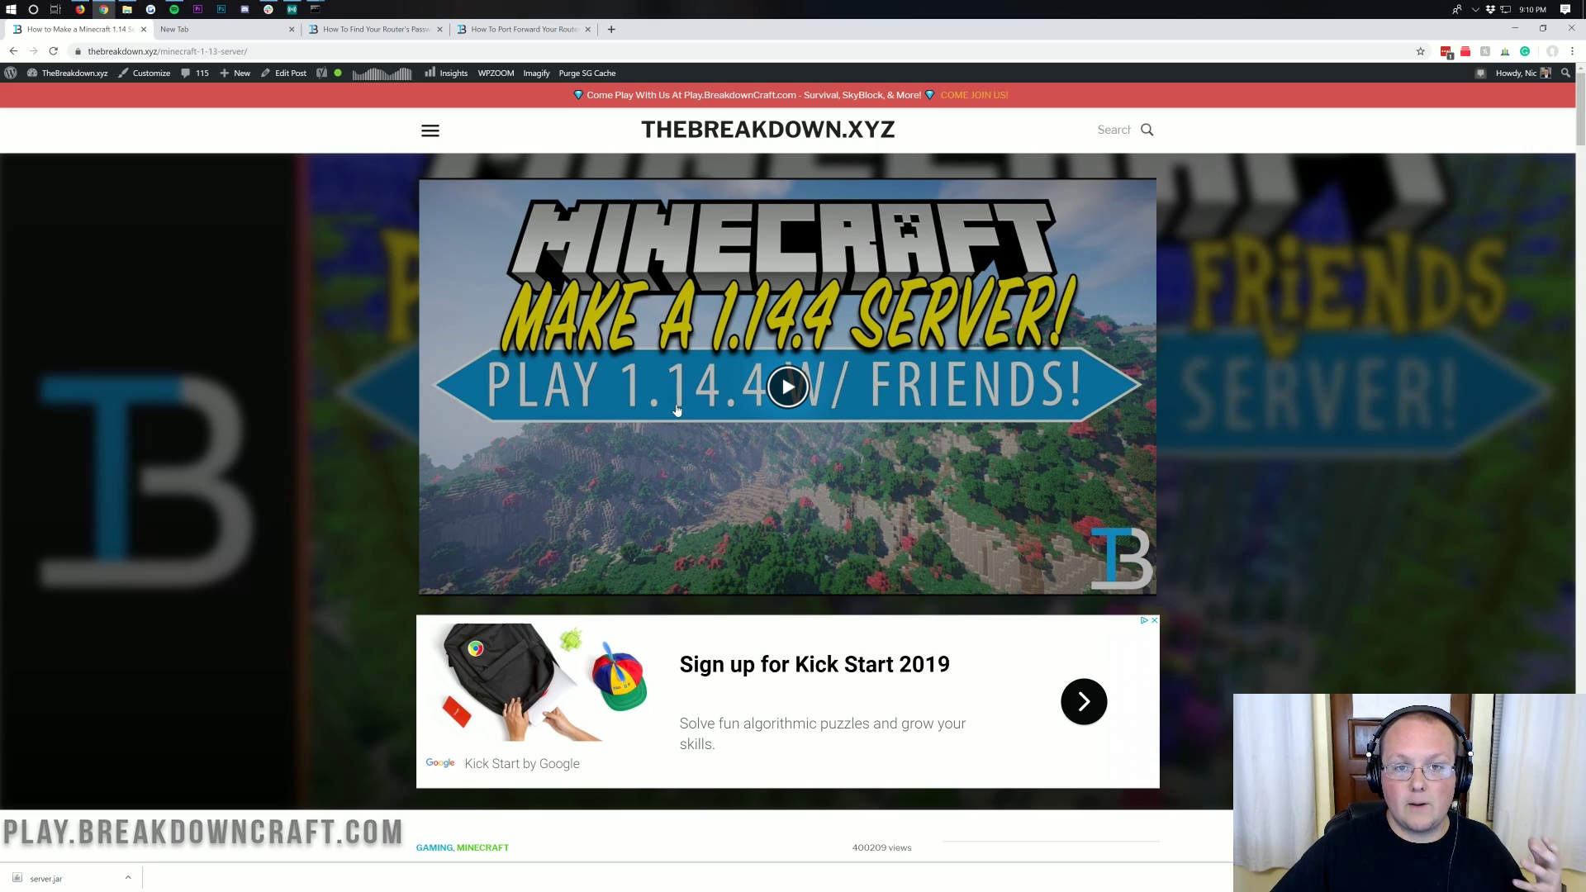
left_click(1515, 27)
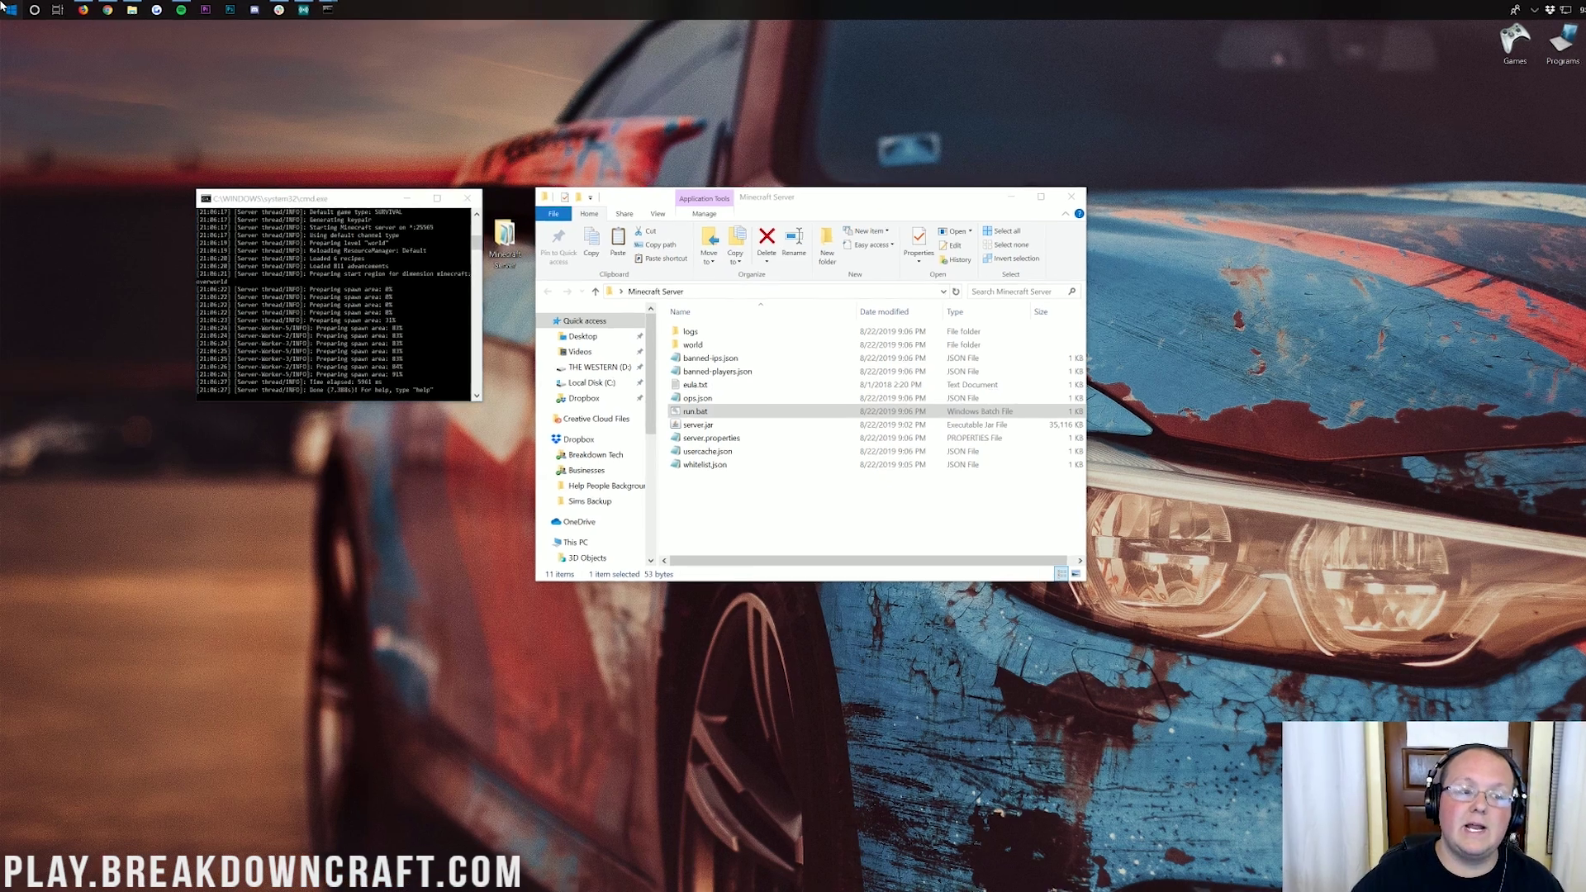
- Launch Command Prompt via a cmd search and run ipconfig to show IPv4 address 192.168.1.123
left_click(8, 9)
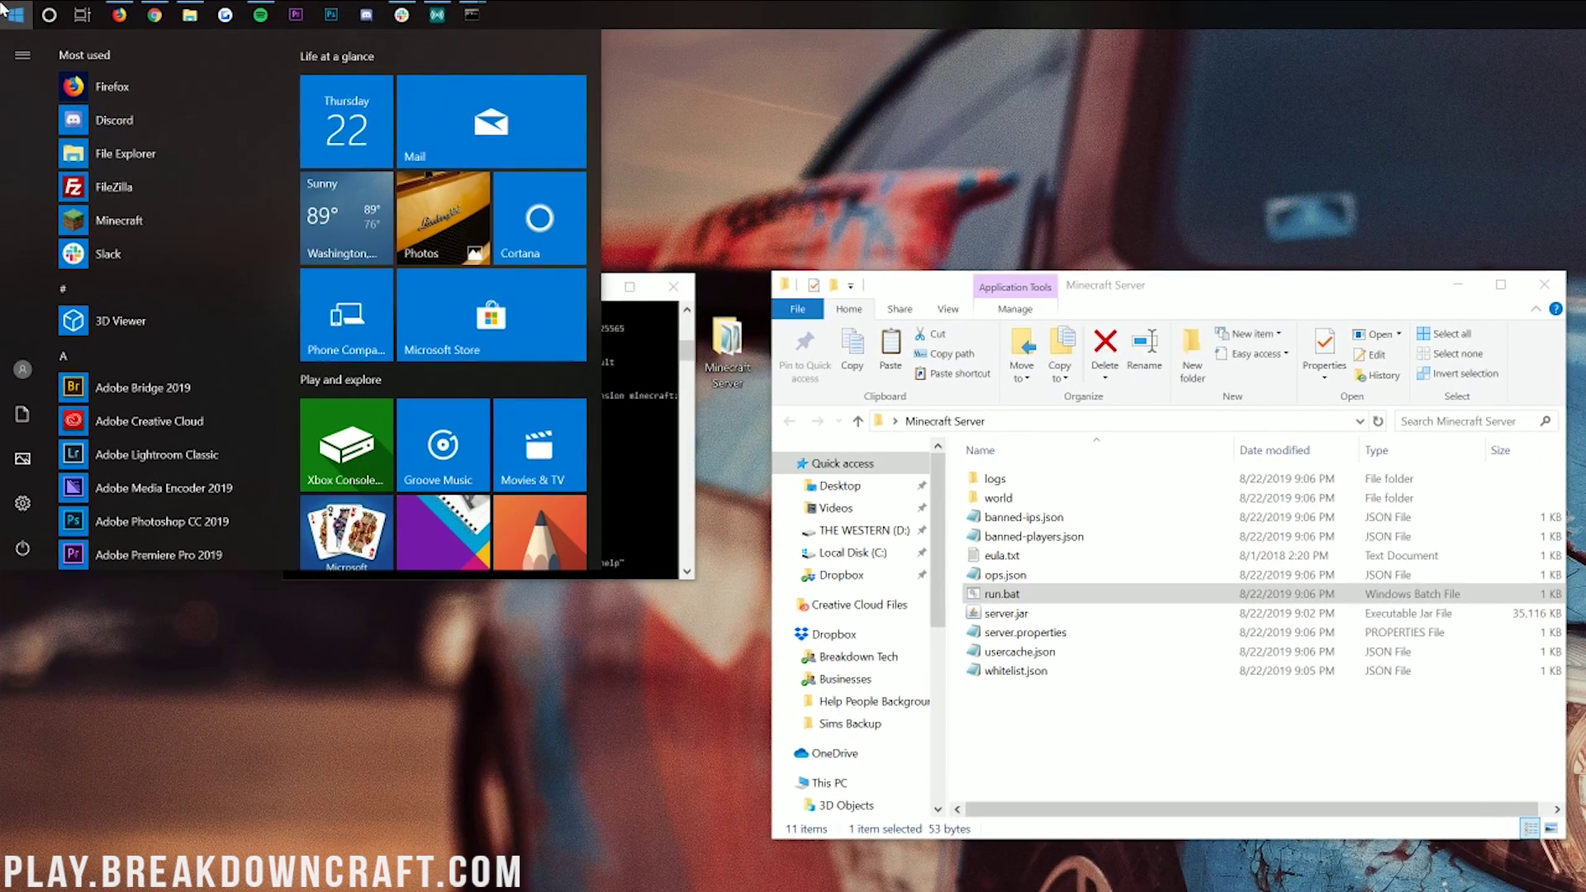
type("cmd")
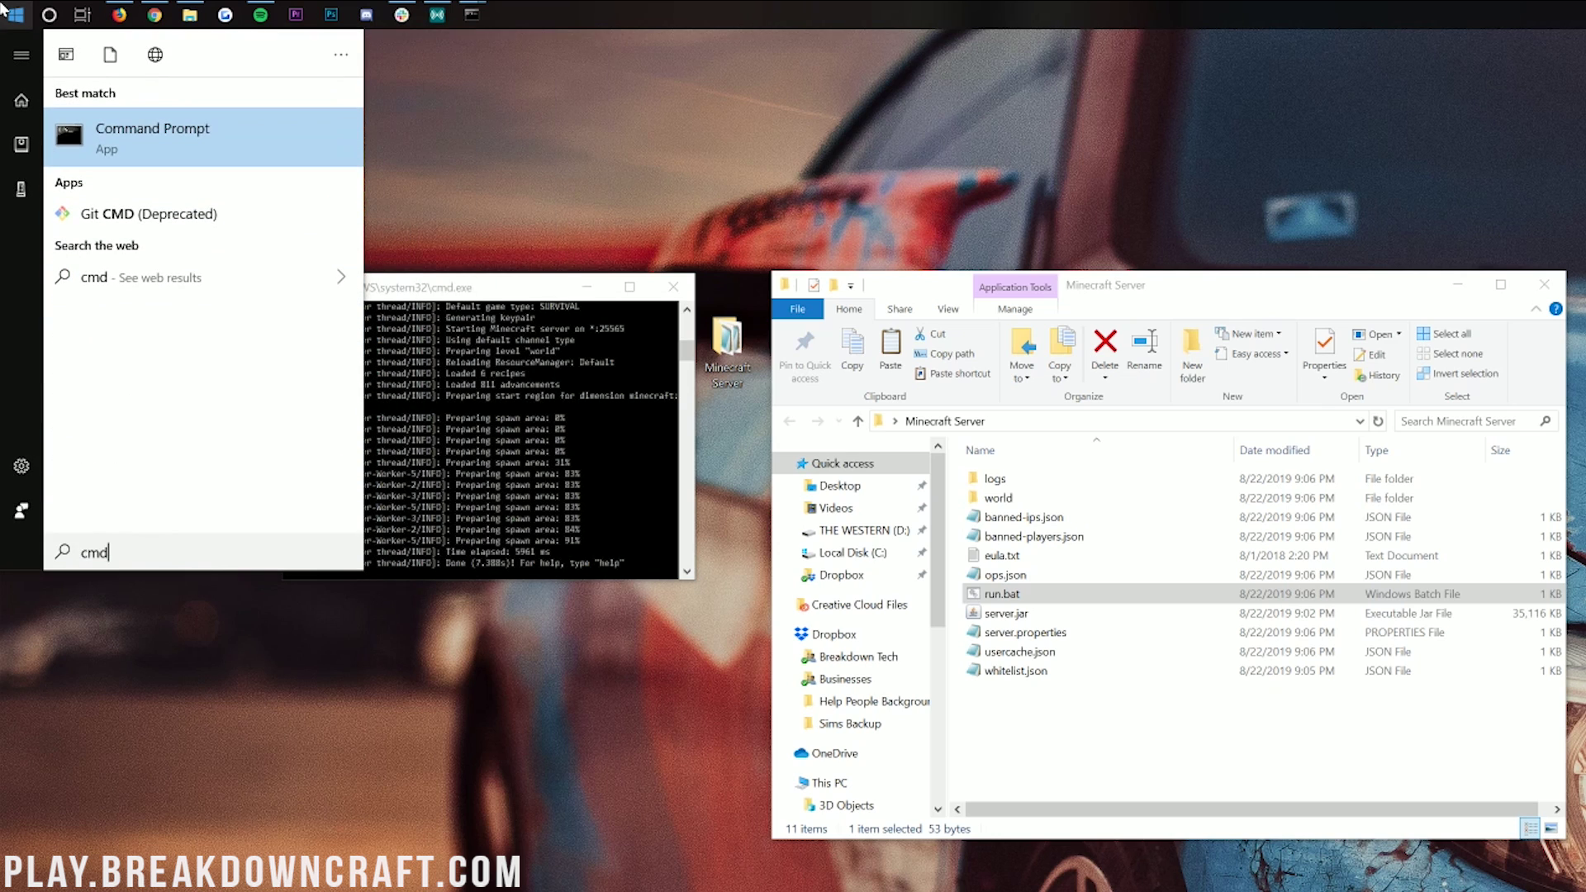
left_click(240, 147)
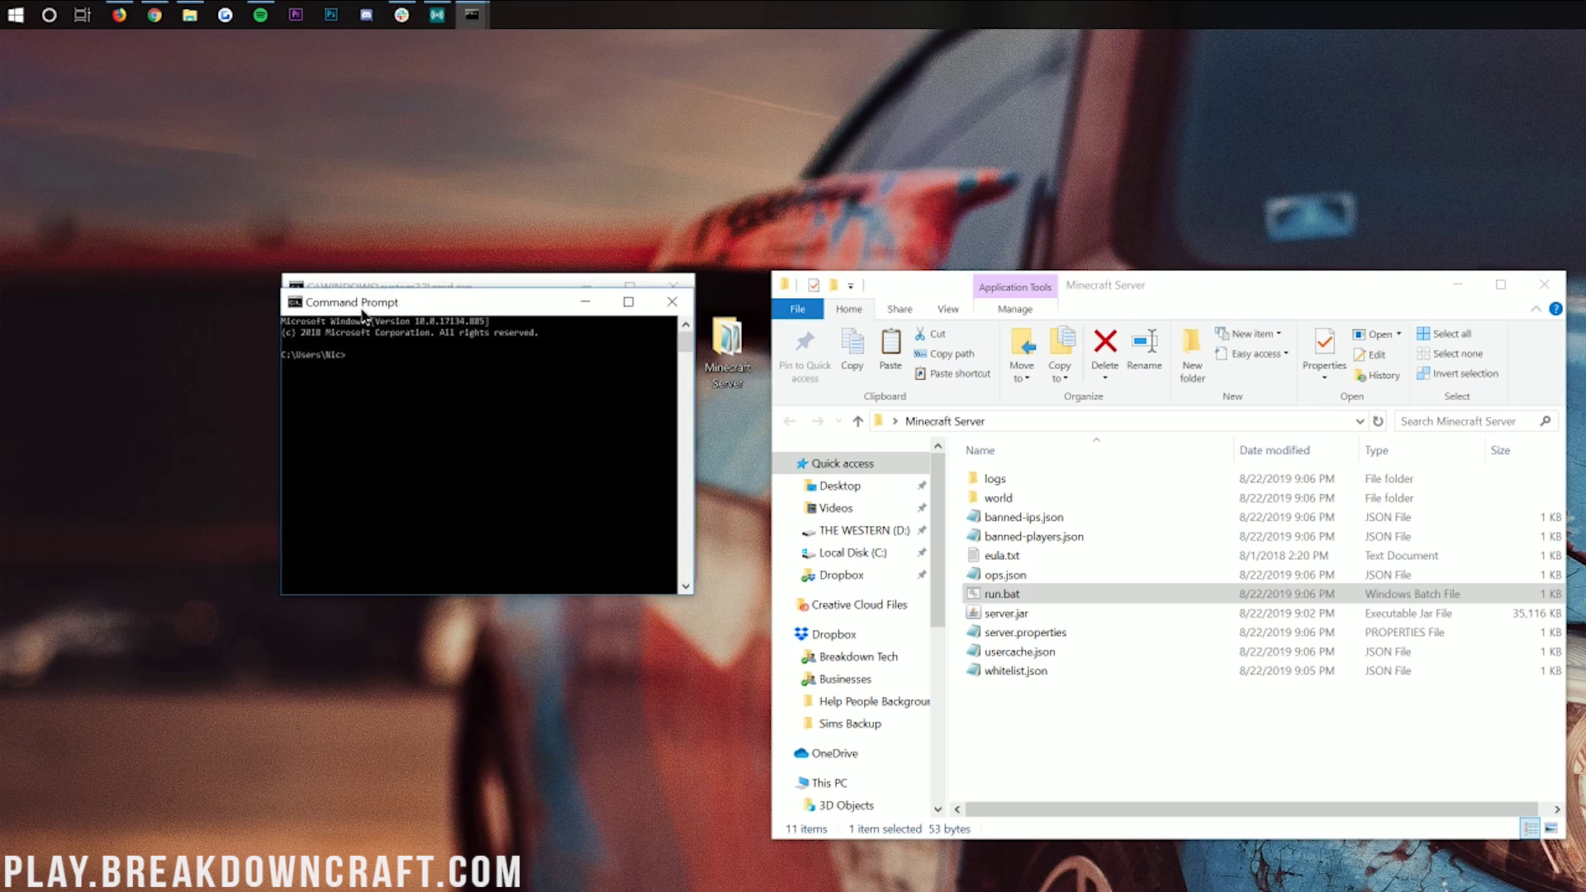
mouse_move(361, 312)
left_mouse_down()
mouse_move(339, 423)
mouse_move(413, 491)
mouse_move(347, 288)
mouse_move(365, 298)
left_mouse_up()
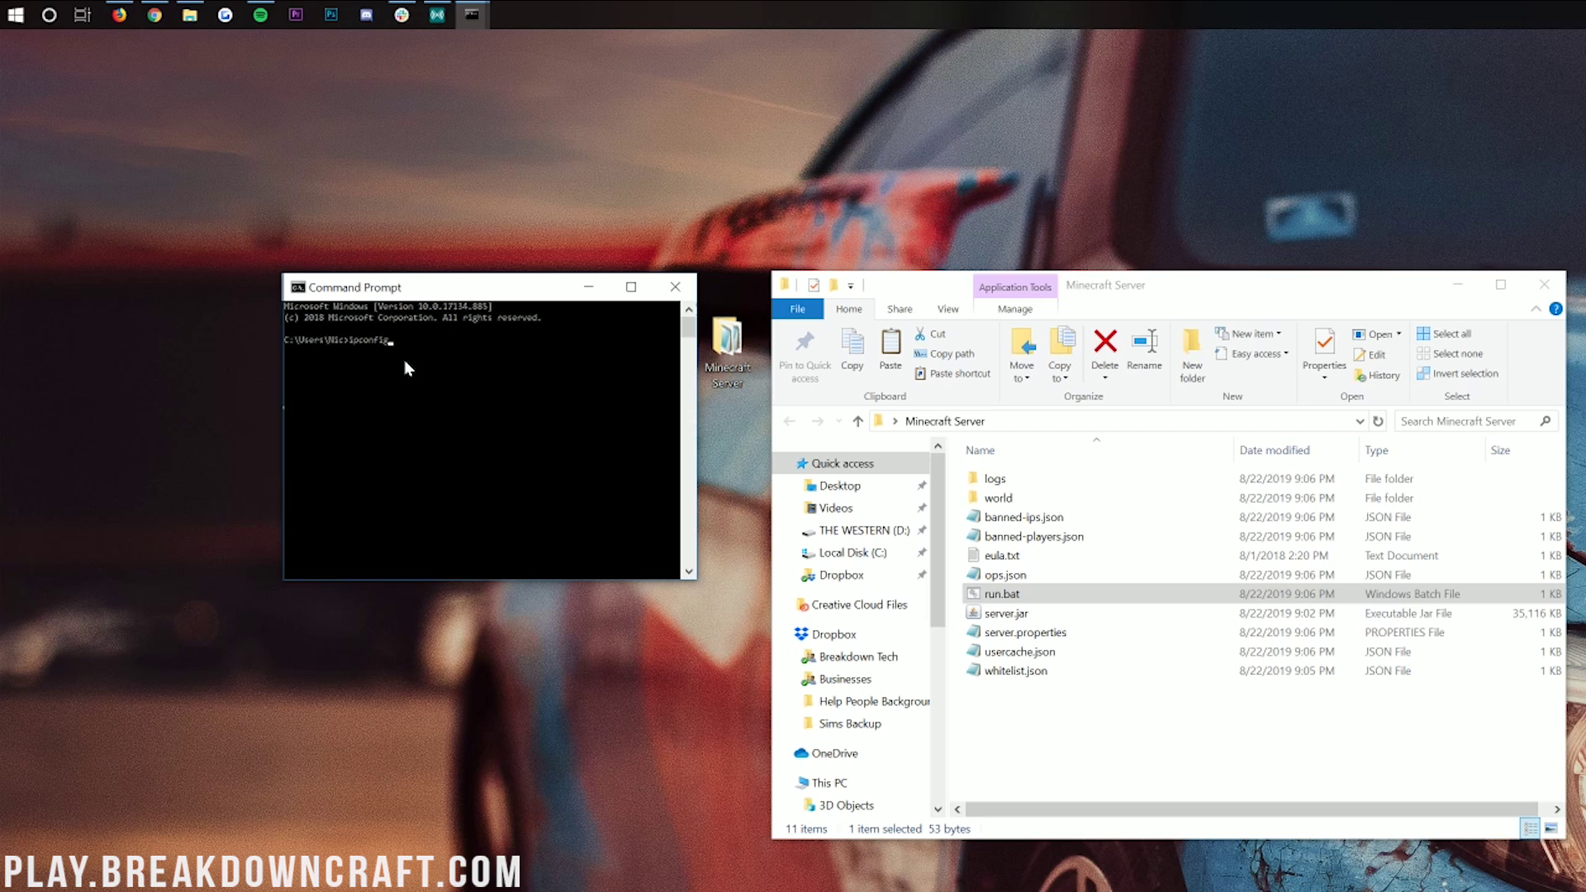
key("Return")
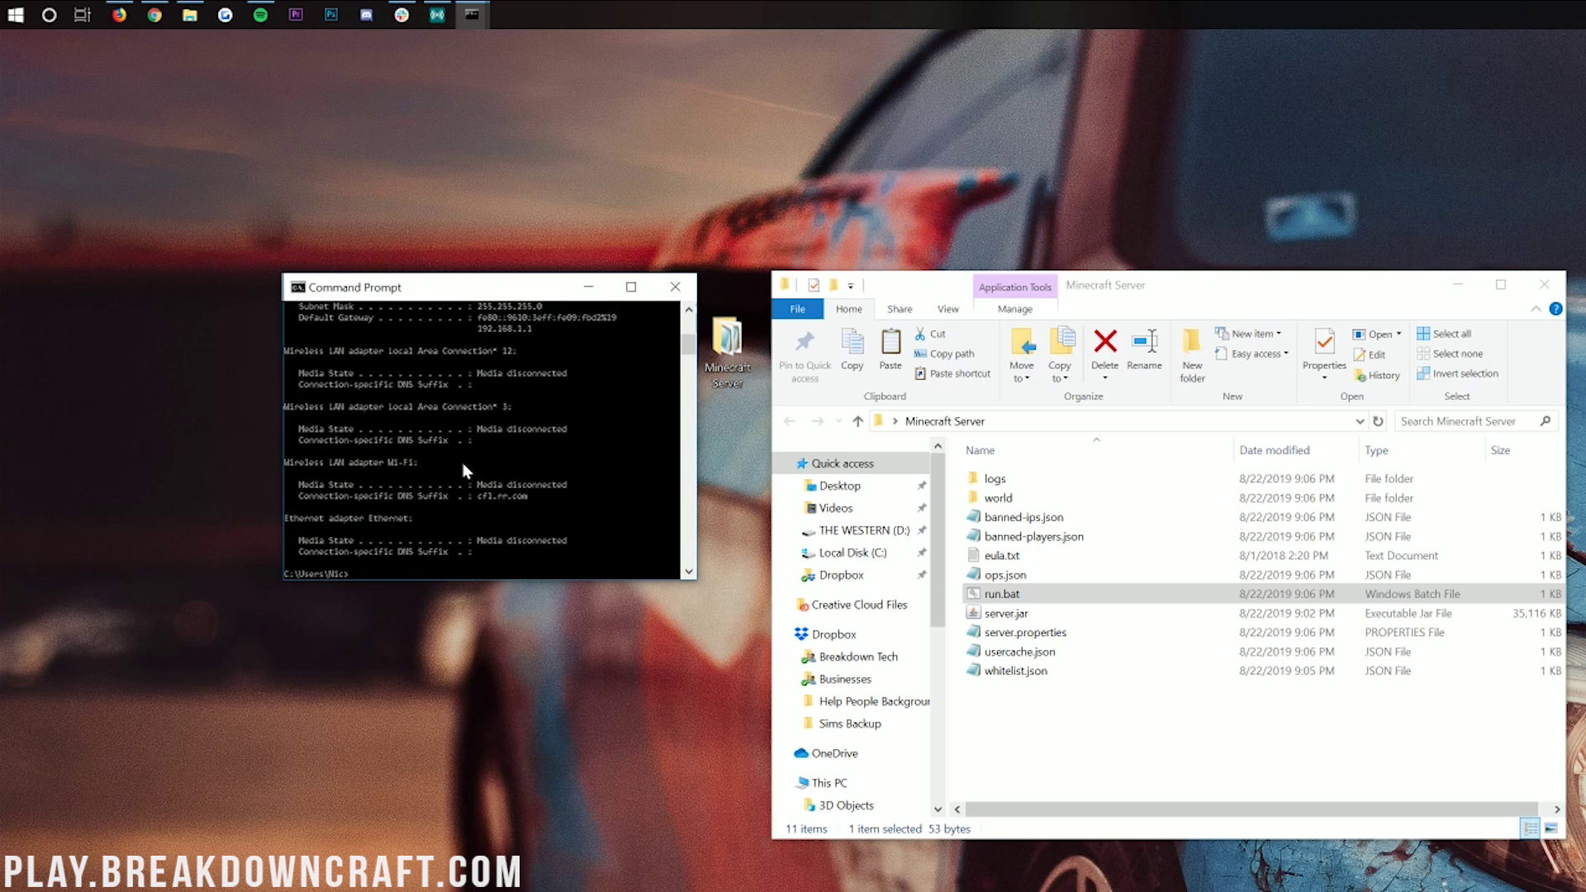
scroll(463, 470, "up", 5)
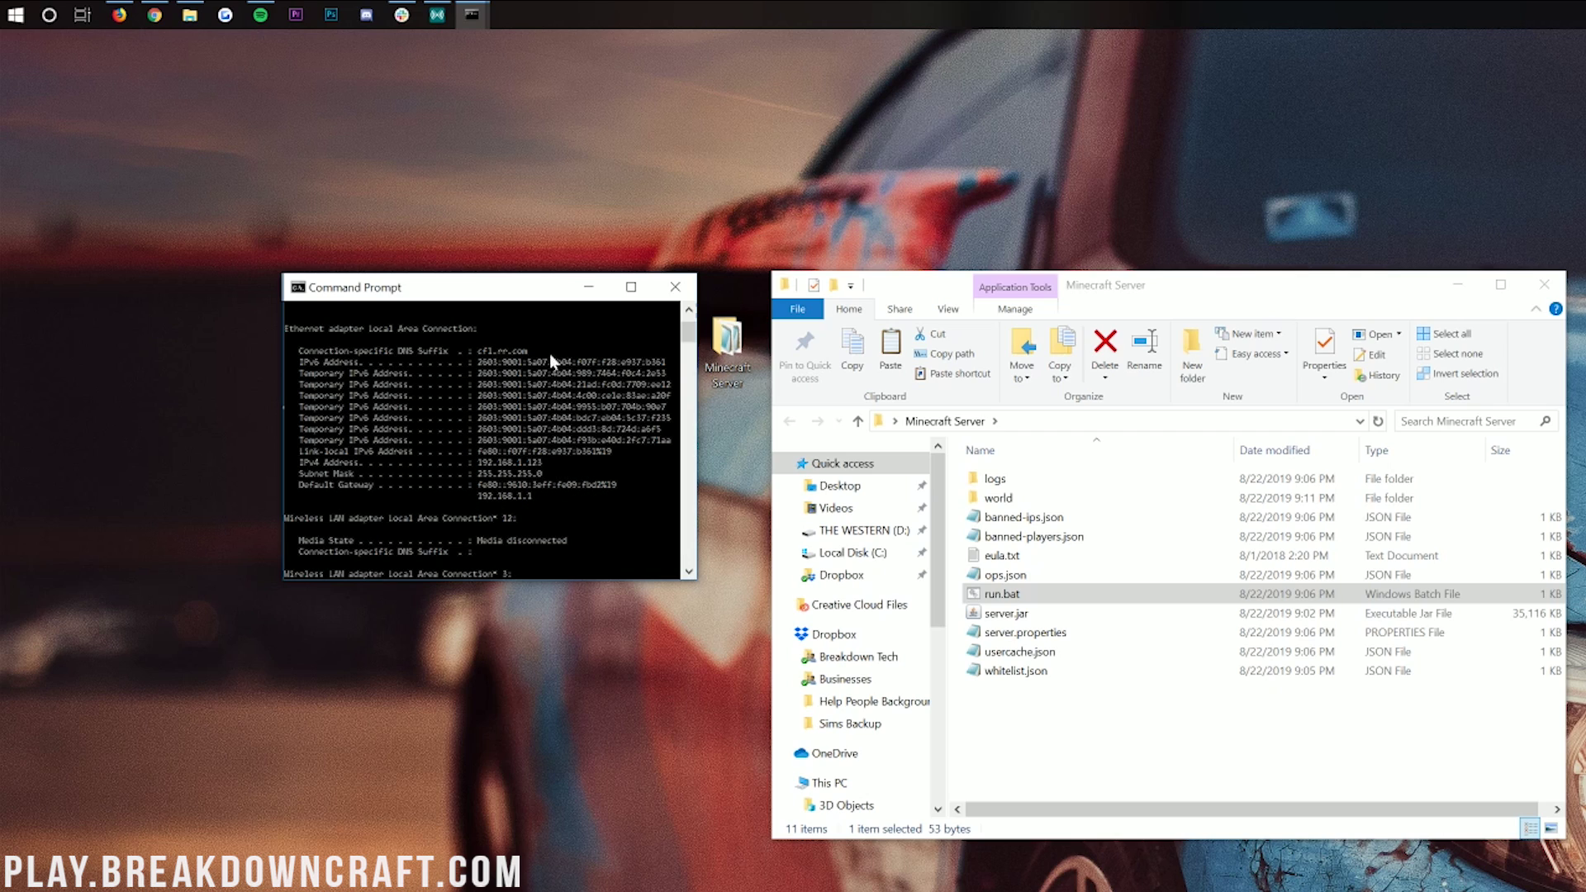
- Open a blank Notepad and position it below the Command Prompt output
left_click(15, 14)
type("cmd")
left_click(3, 14)
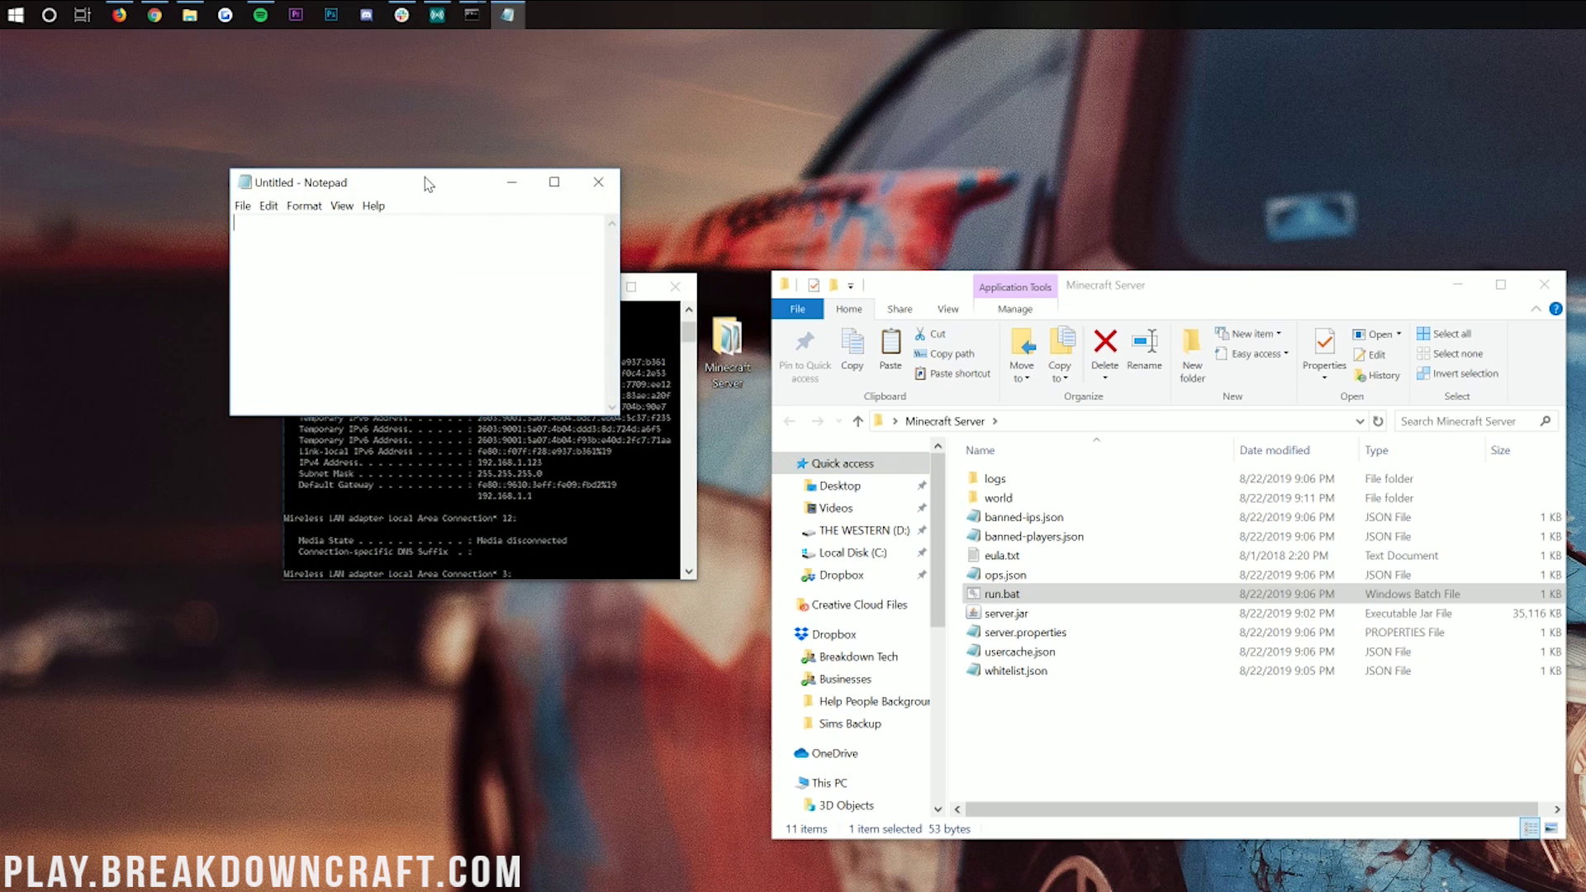
left_click_drag(428, 183, 966, 44)
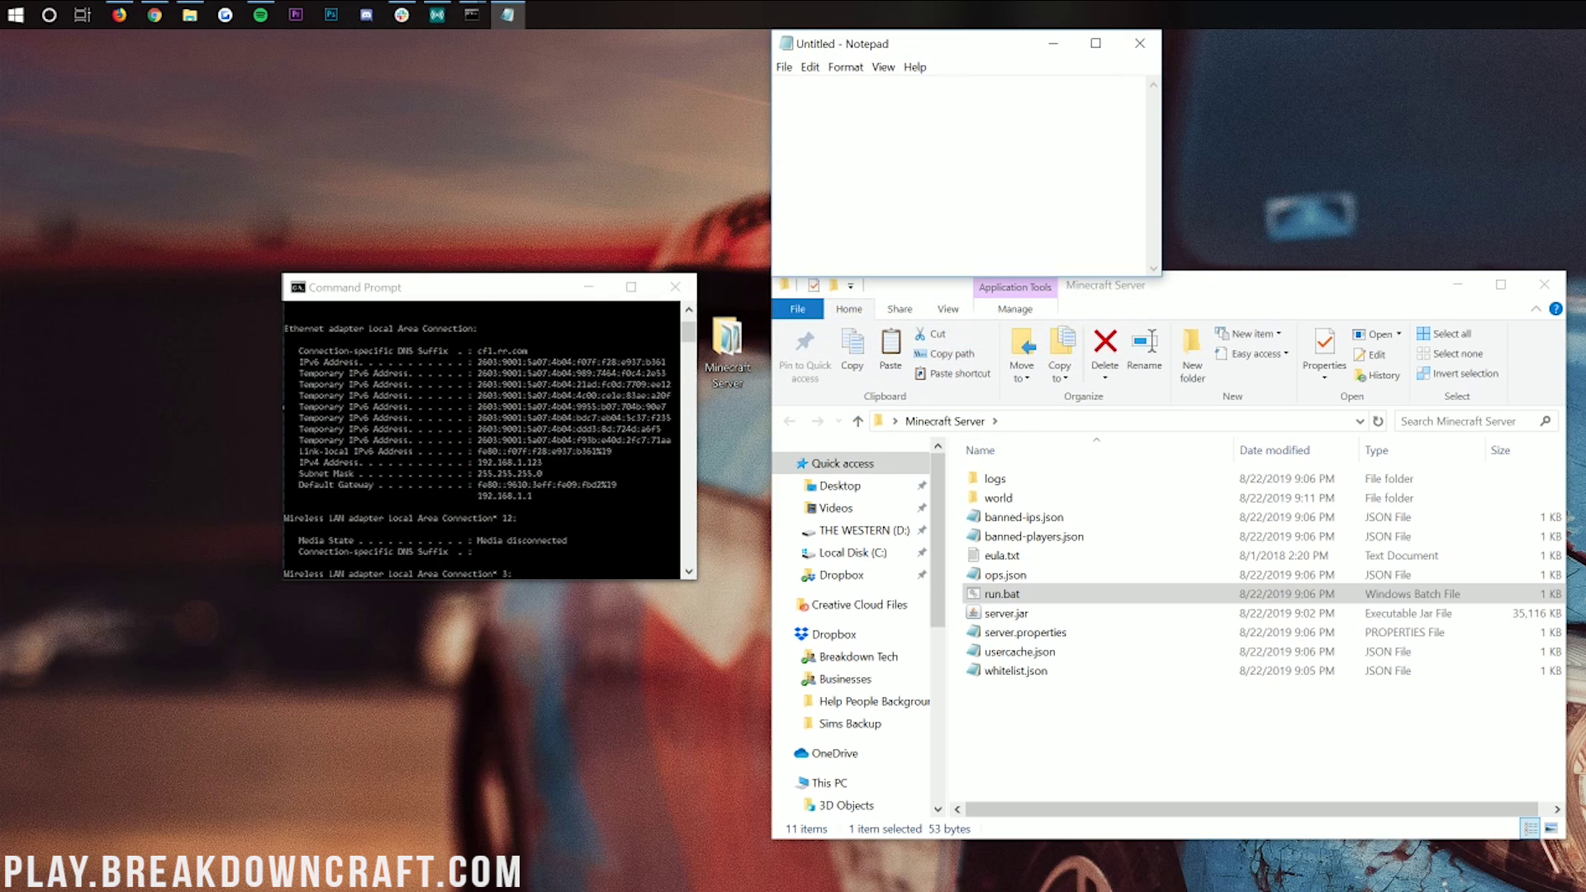
left_click_drag(908, 45, 433, 602)
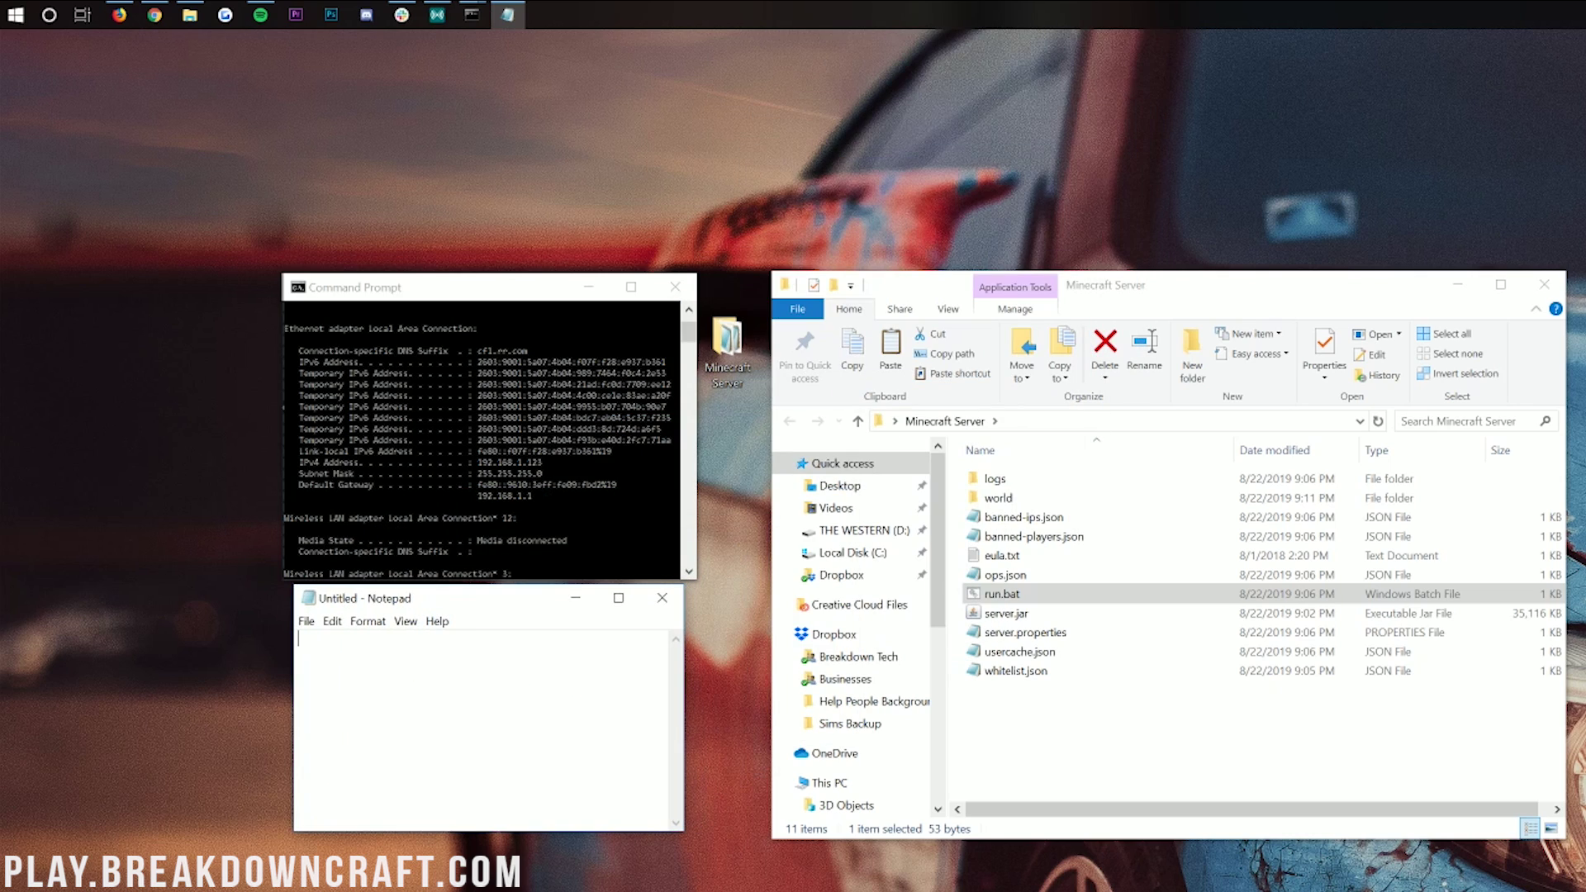
- Note 'IPv4 Address 192.168.1.123' and 'Default Gateway: 192.168.1.1' on separate lines
type("IPv4 Address")
type("192.168.1.2")
type("23")
key("BackSpace")
key("BackSpace")
key("BackSpace")
type("123")
key("Return")
key("Return")
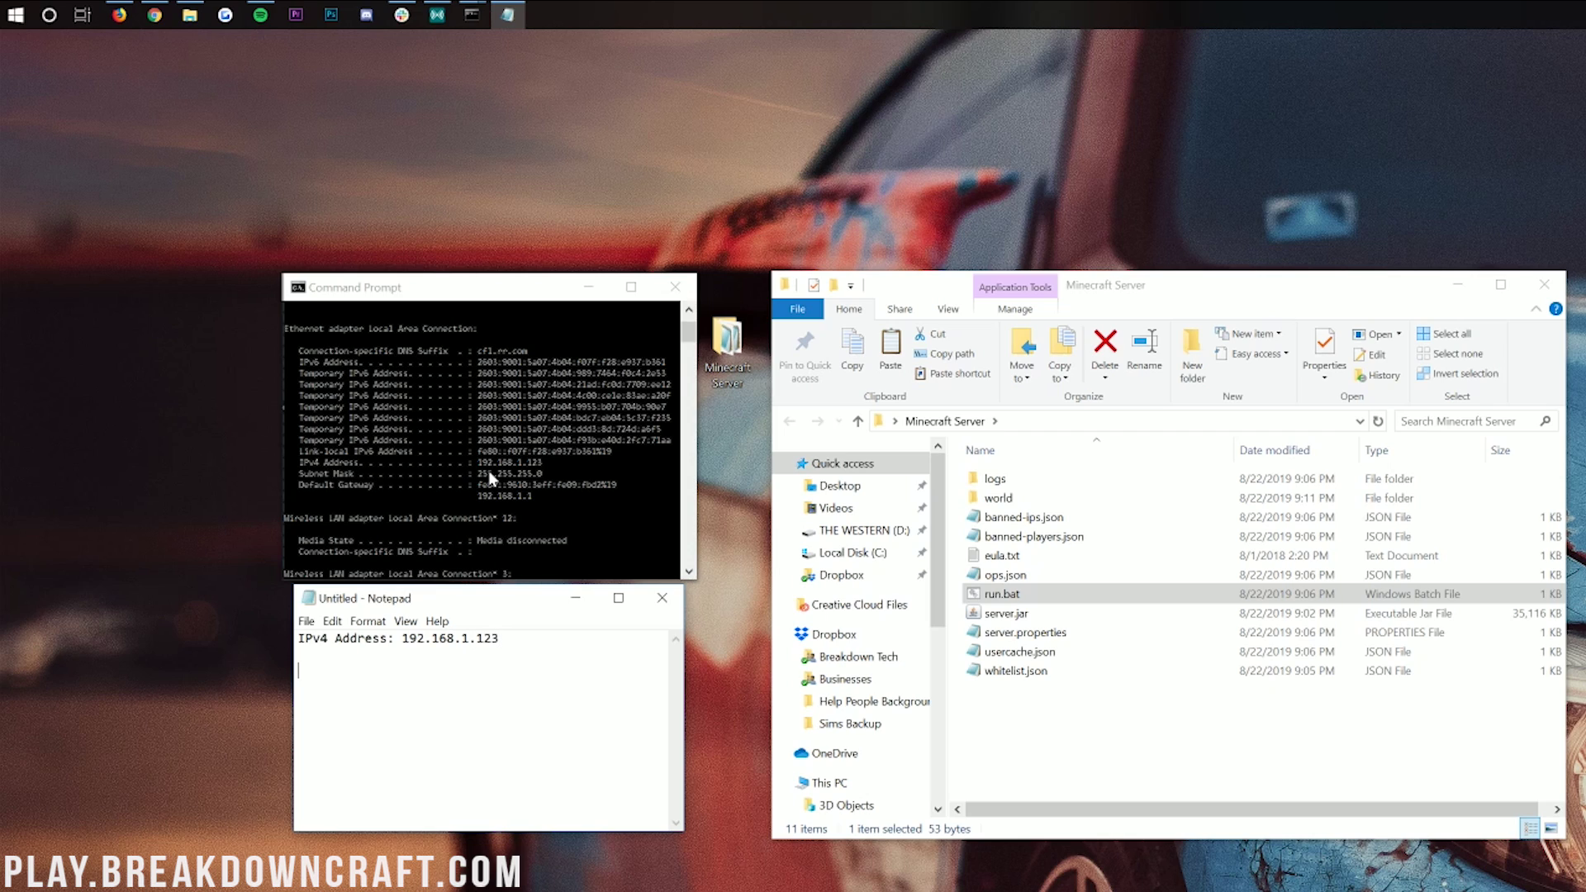
type("Default Gateway:")
type("192.168.1.1")
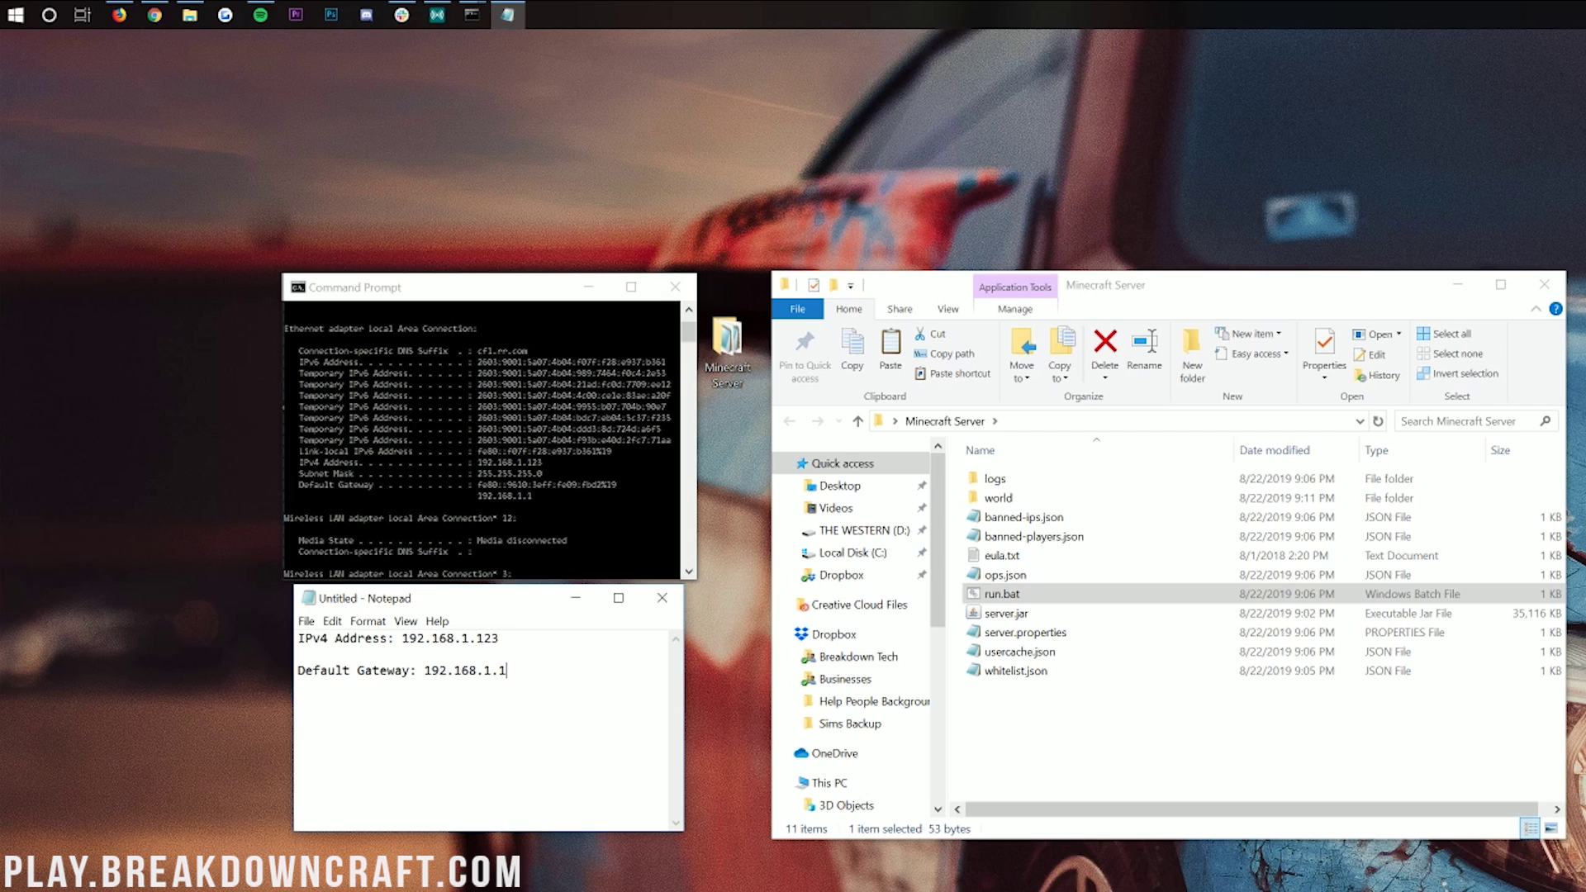
key("shift+Home")
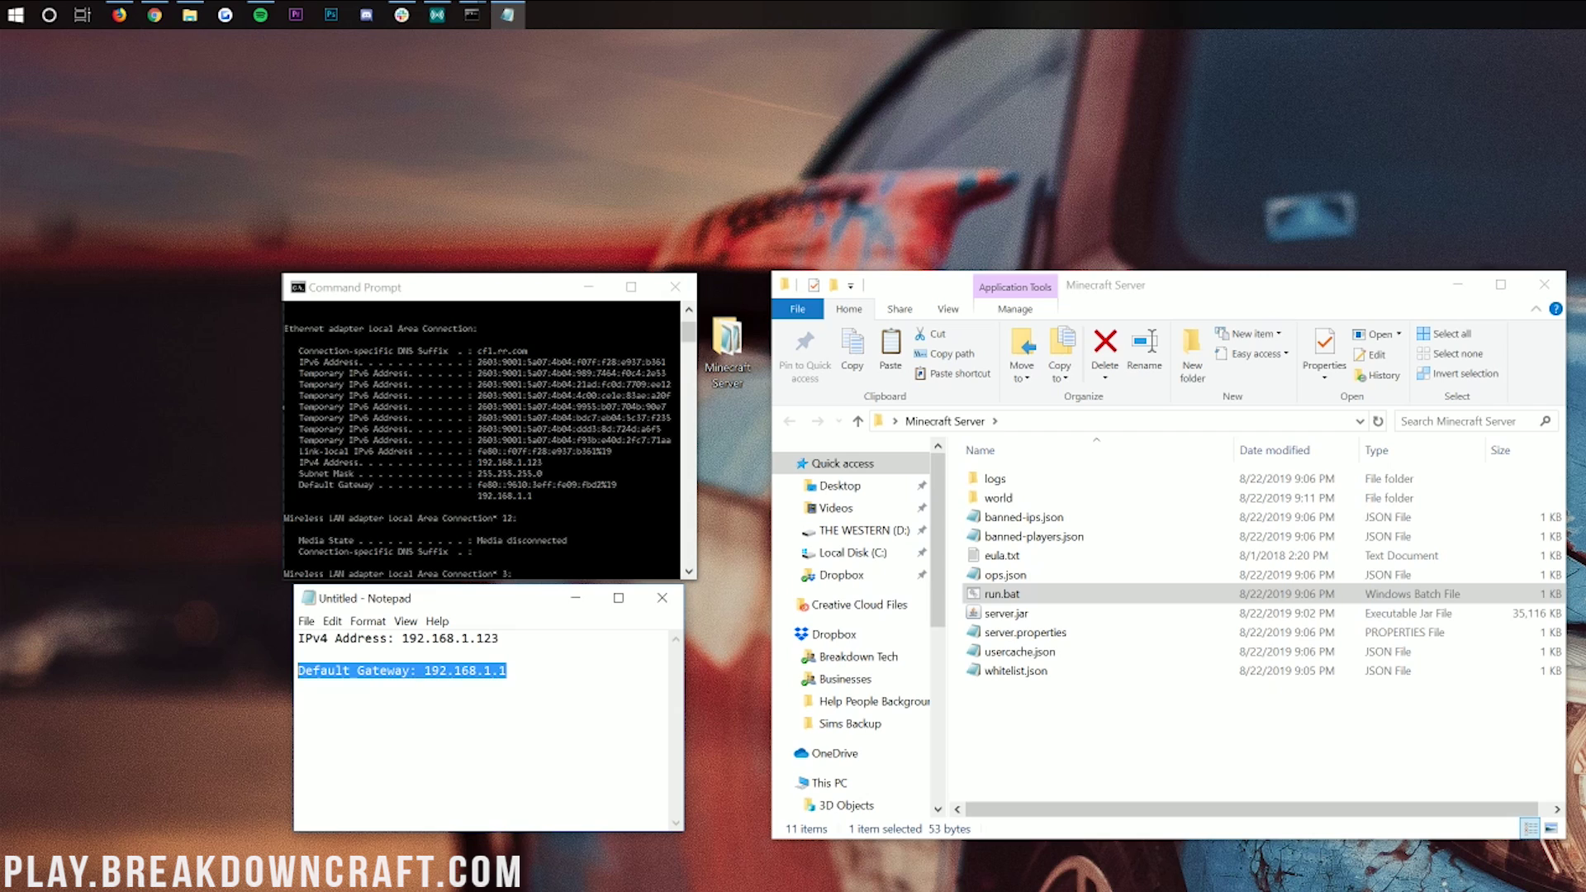
key("Right")
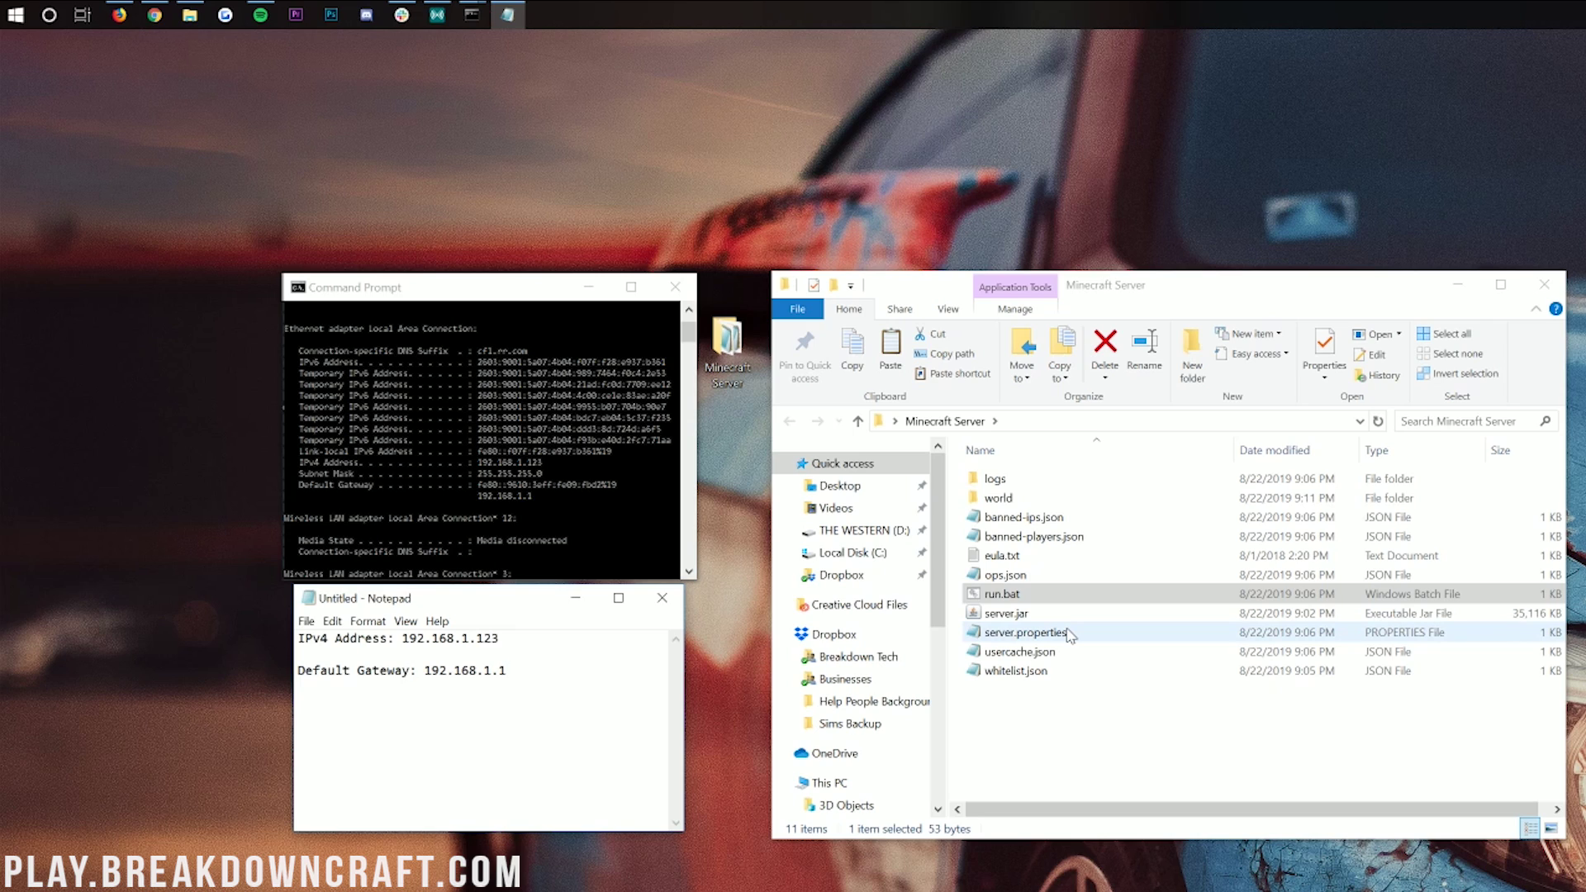
- Open server.properties from the server folder and enlarge its Notepad window
left_click(1023, 634)
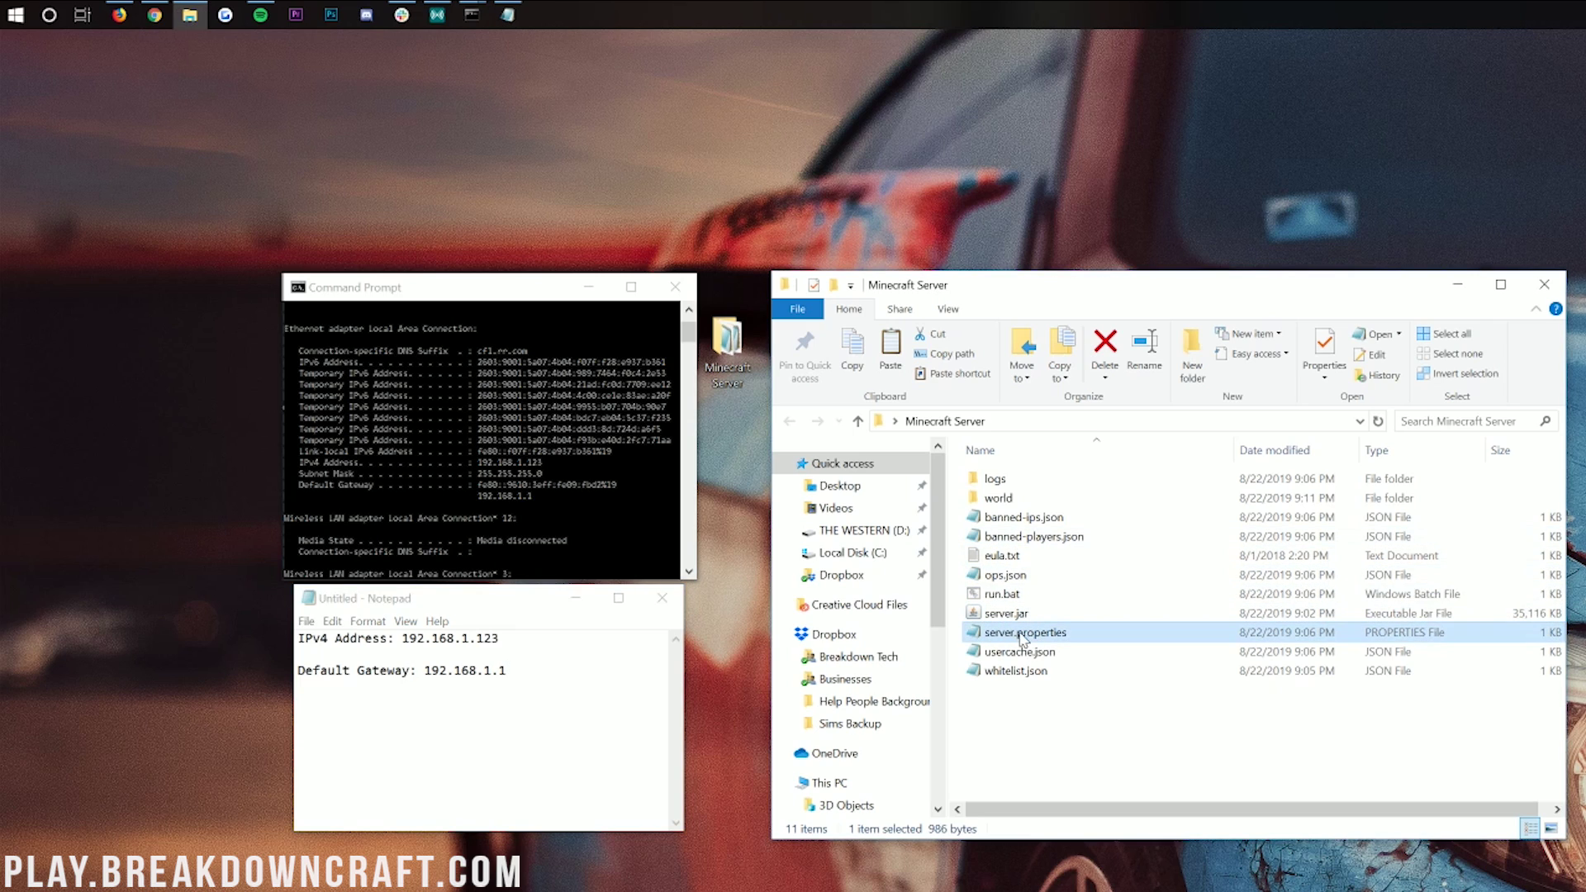
double_click(1077, 636)
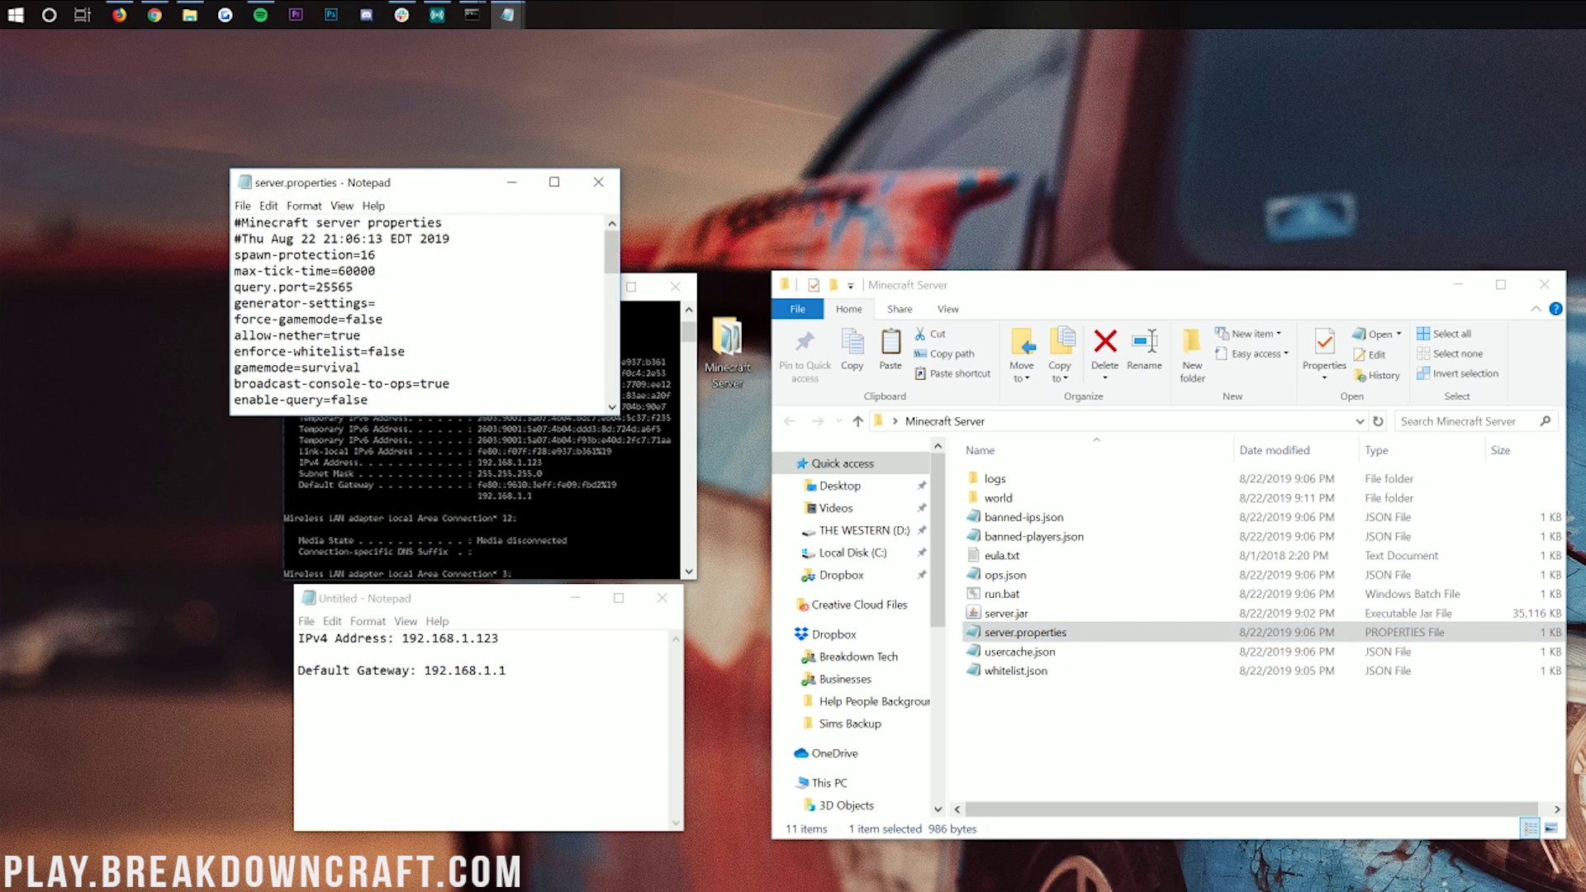
left_click_drag(446, 183, 985, 284)
scroll(1057, 463, "down", 1)
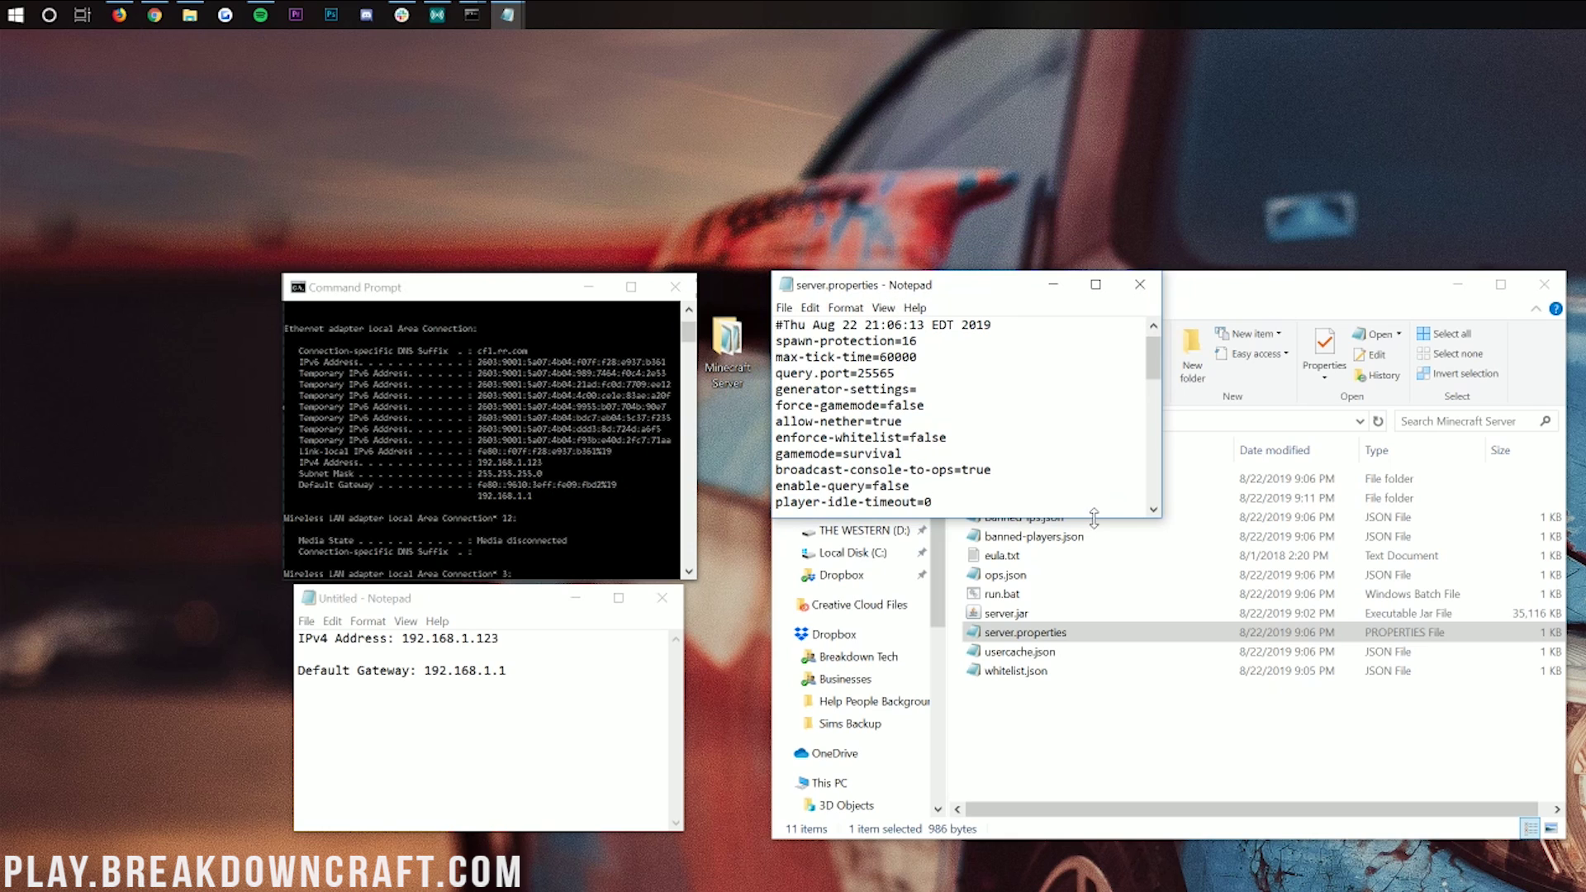
left_click_drag(1094, 518, 1099, 839)
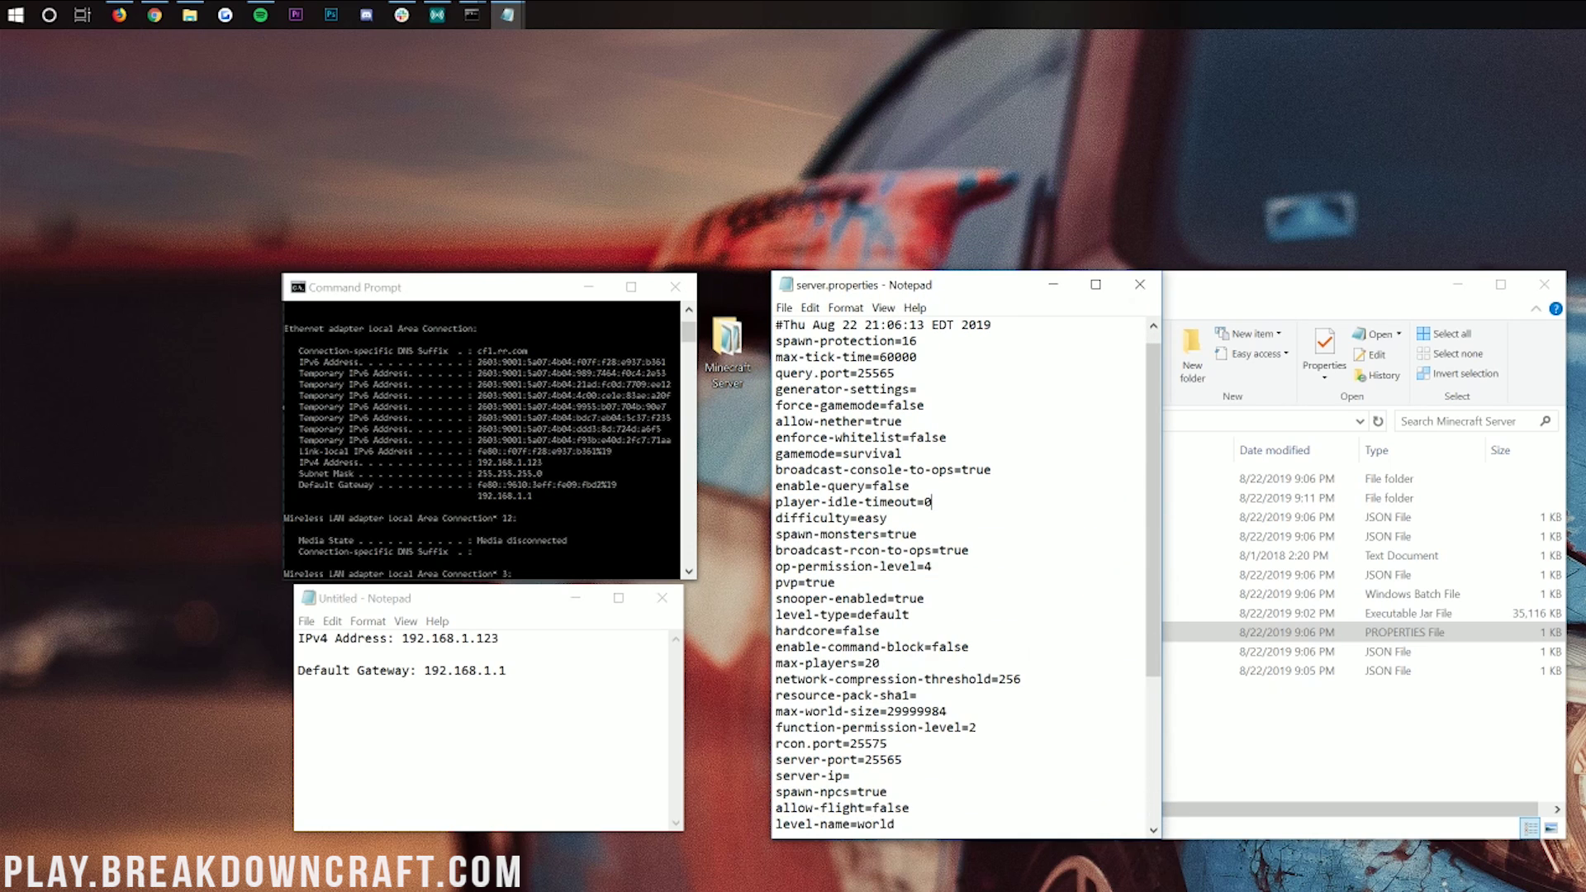
scroll(958, 578, "up", 1)
scroll(958, 578, "down", 5)
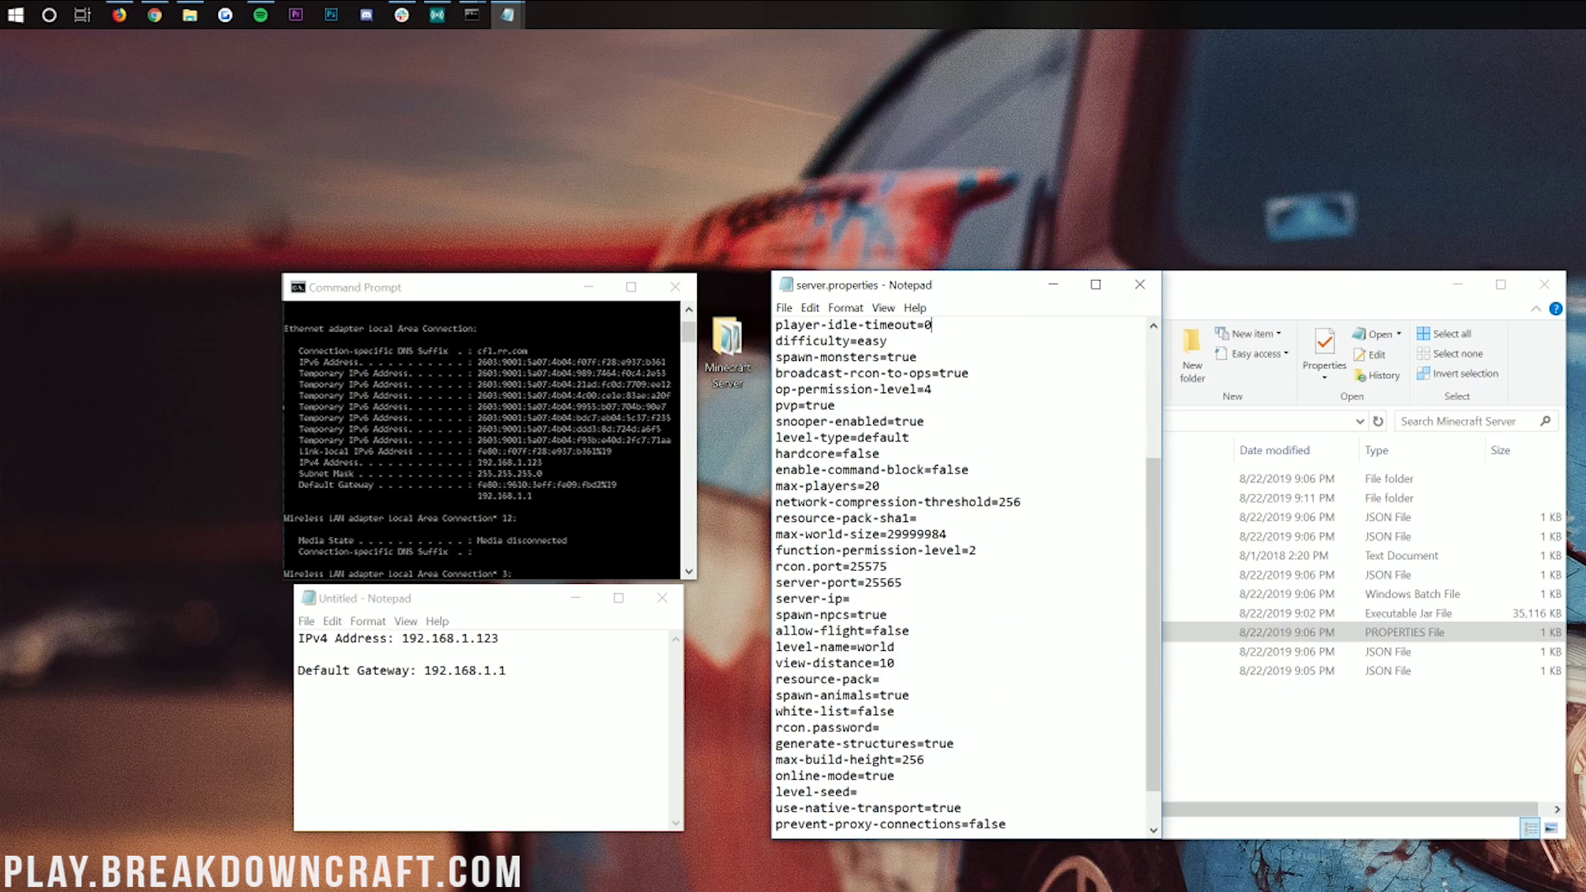
- Set server-ip=192.168.1.123 and confirm server-port stays 25565
left_click_drag(850, 551, 775, 550)
left_click(851, 550)
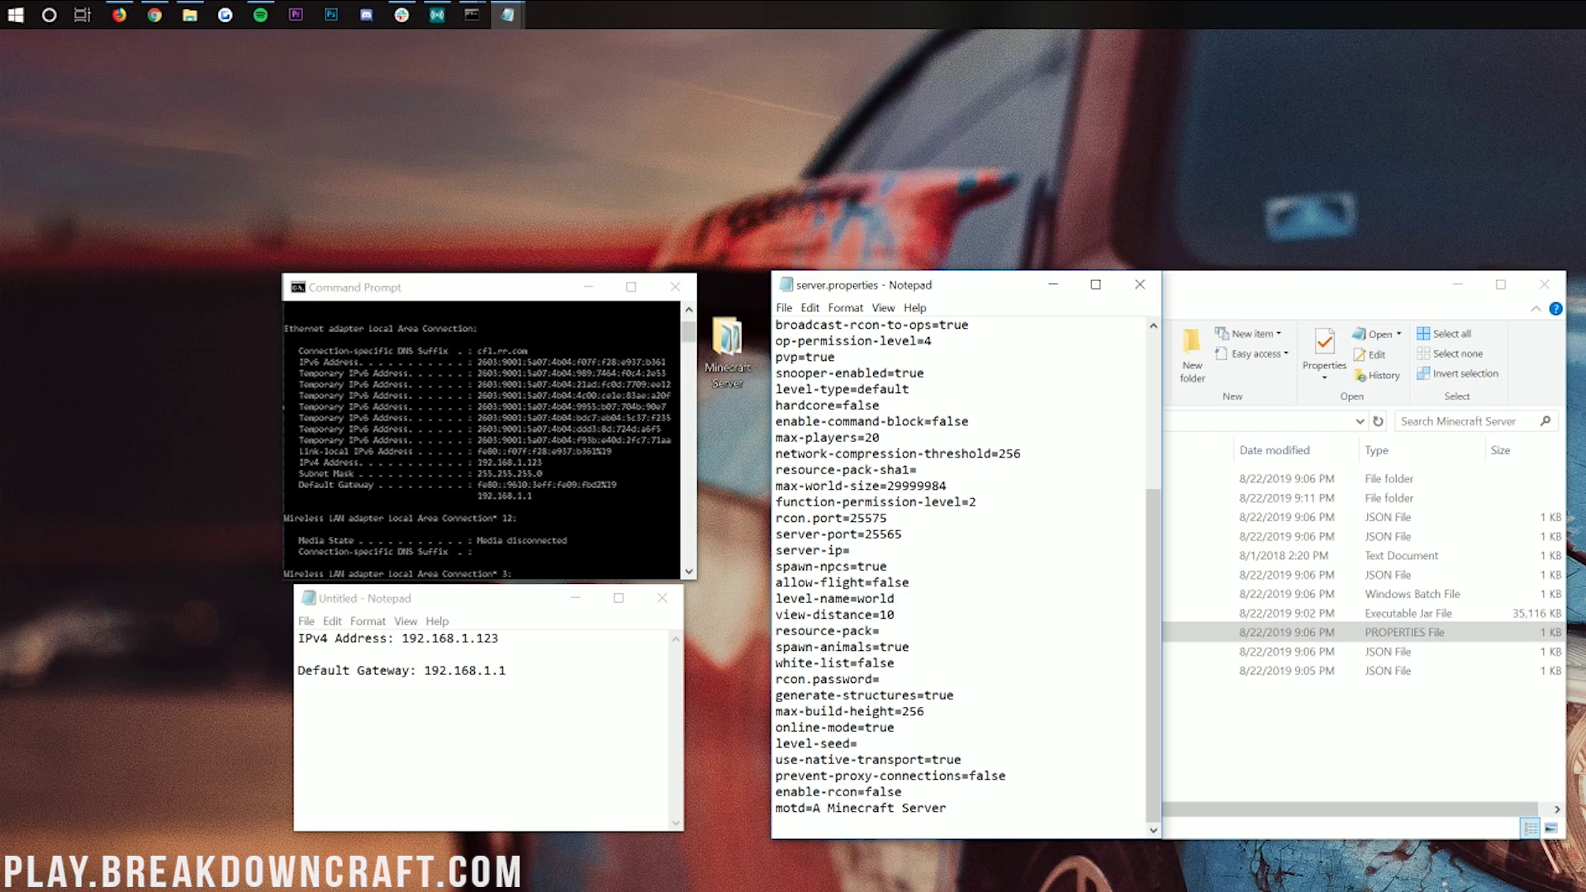
type("192.168.1.123")
key("Up")
key("ctrl+shift+Left")
key("shift+Home")
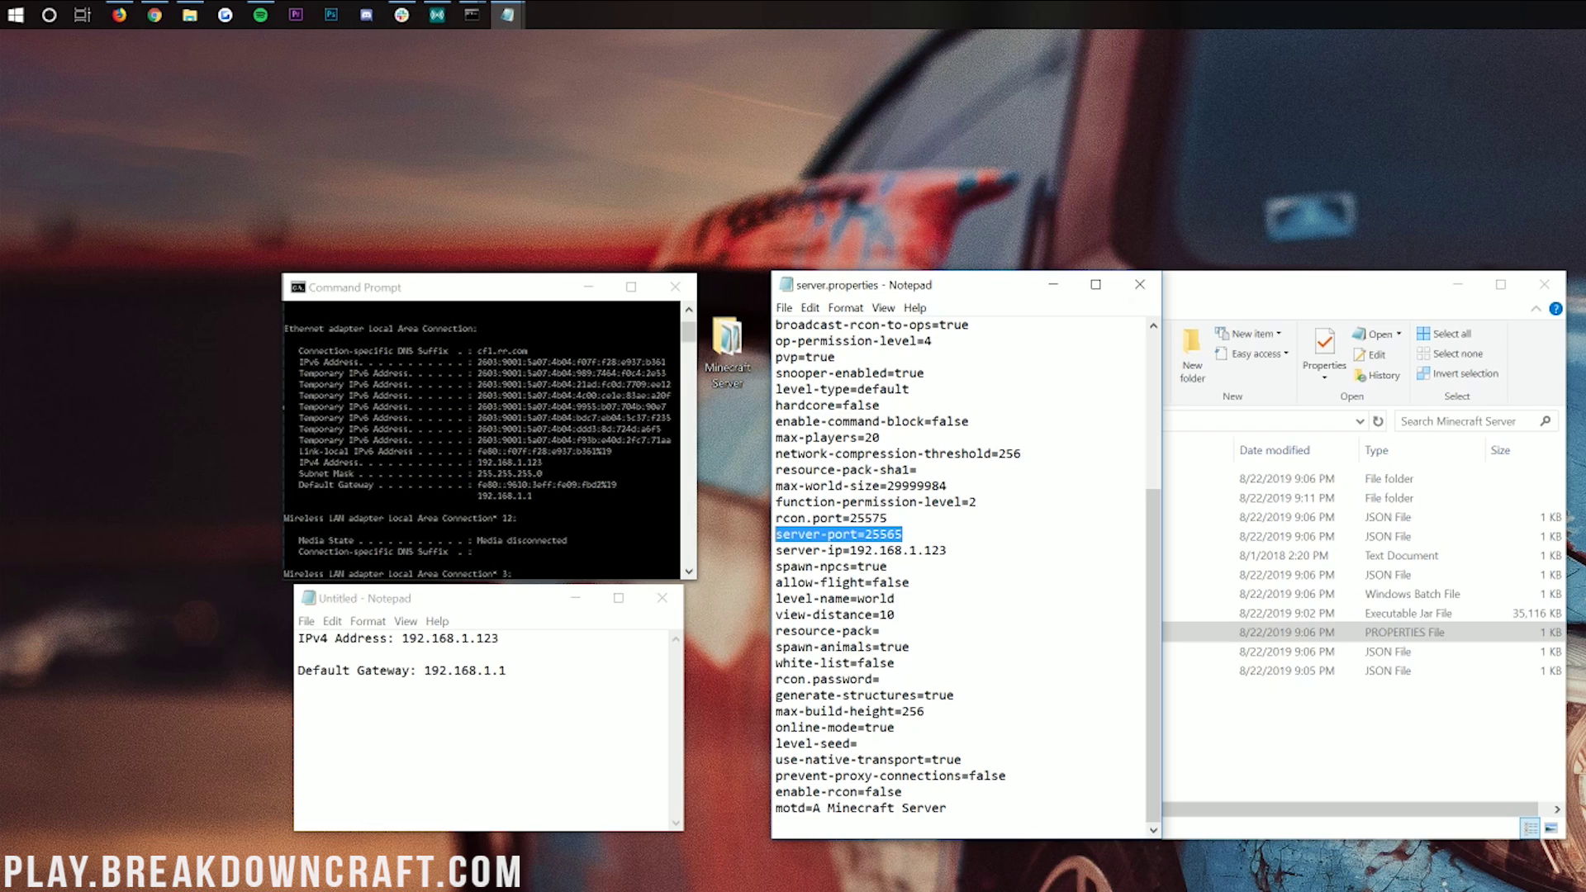
left_click(902, 534)
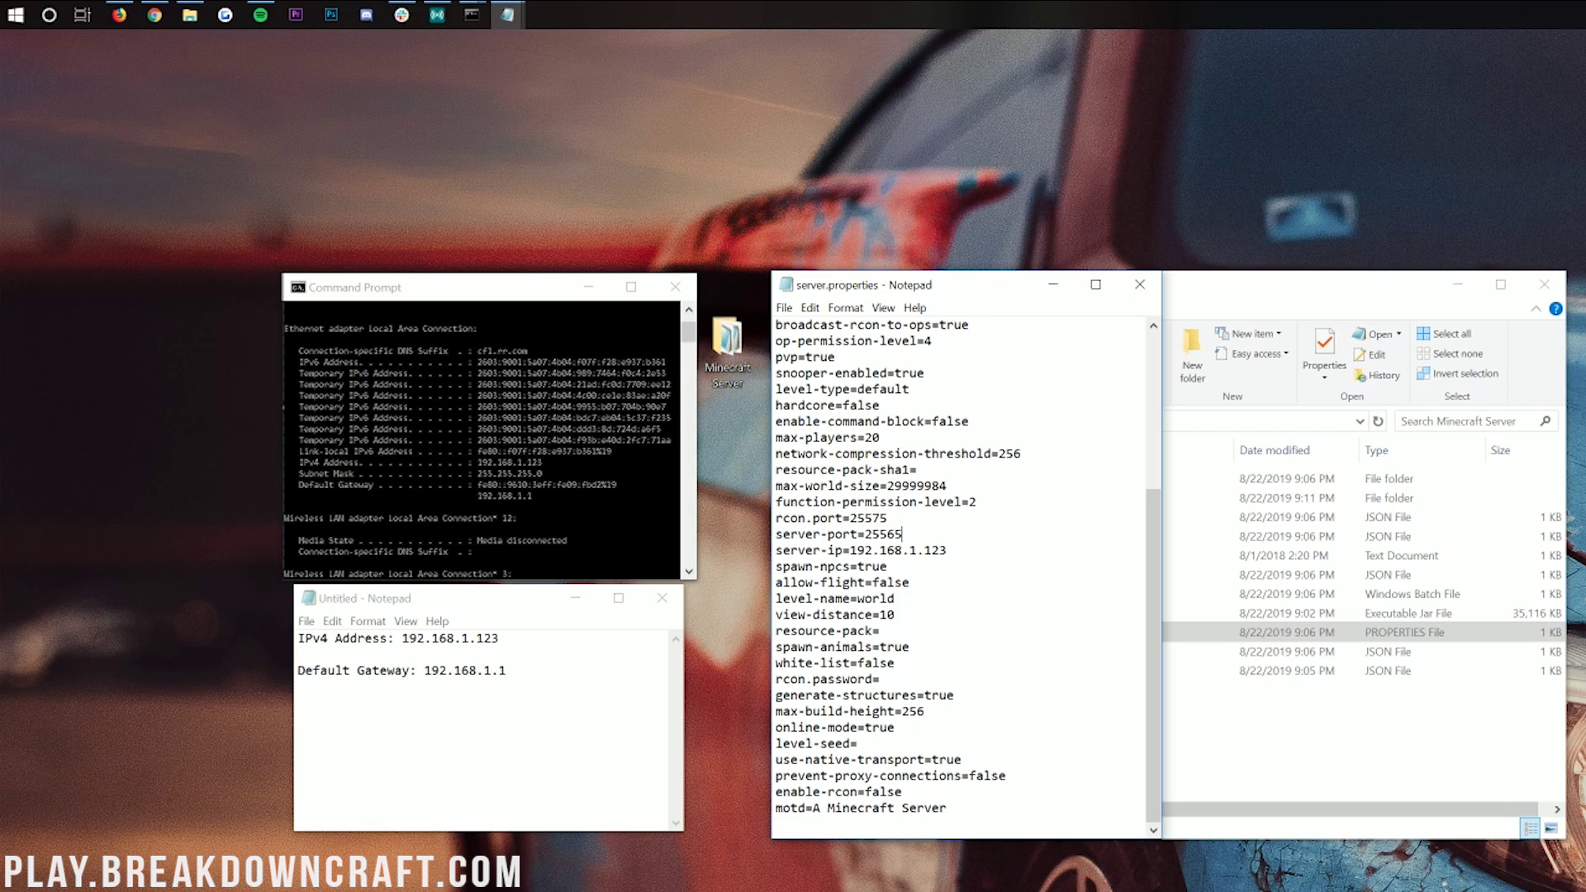
key("shift+Left")
key("shift+Left")
key("shift+Left")
key("shift+Left")
key("shift+Left")
left_click_drag(902, 534, 775, 534)
left_click(872, 566)
- Save server.properties and close Notepad
left_click(785, 316)
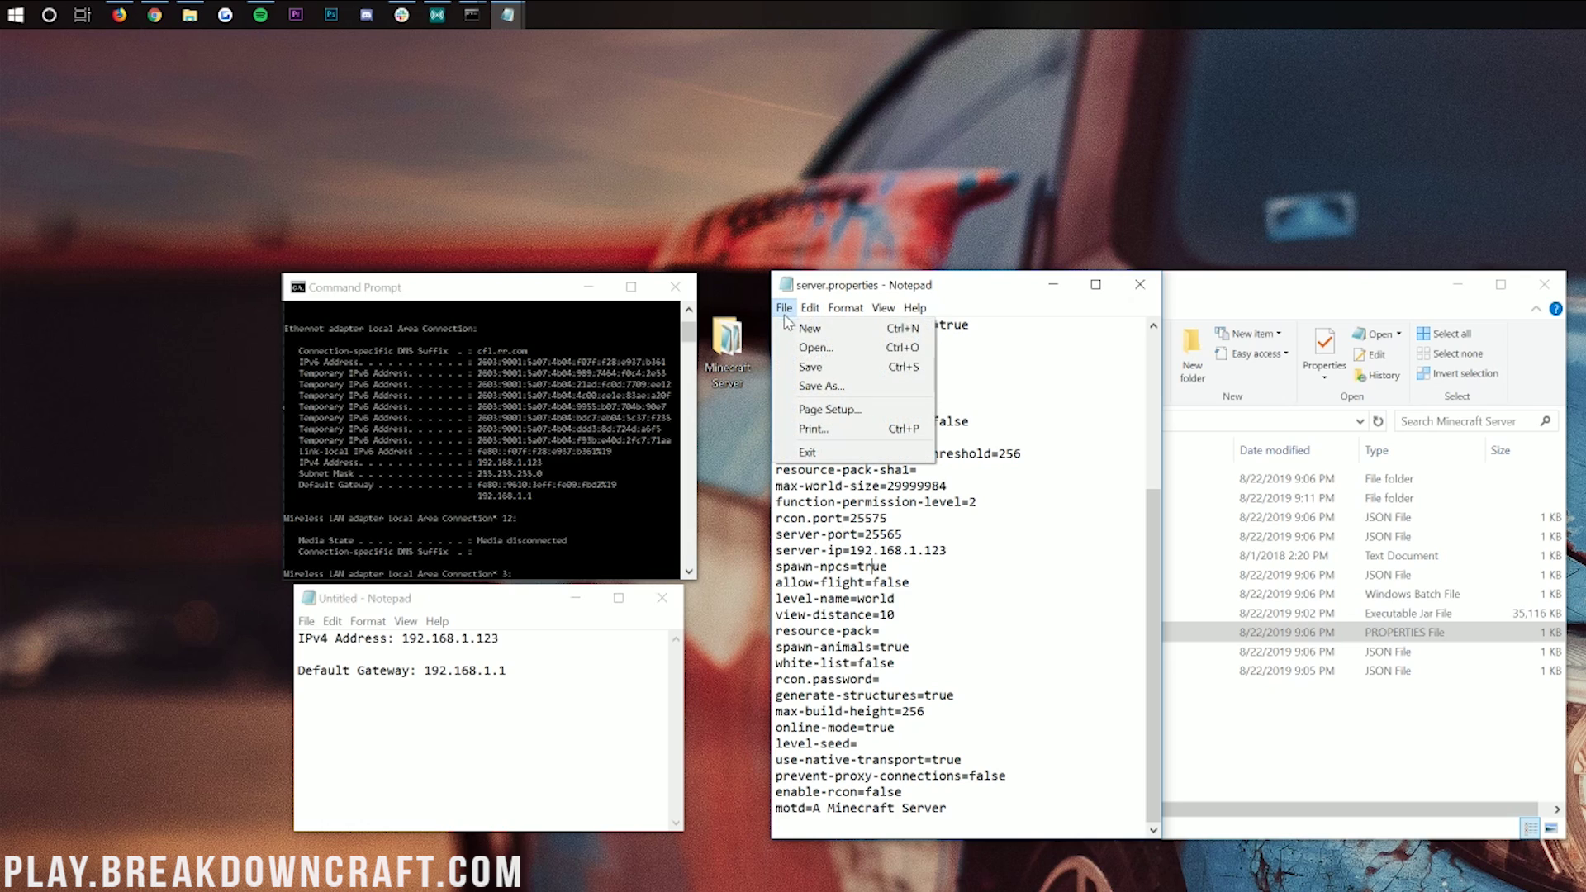
left_click(812, 366)
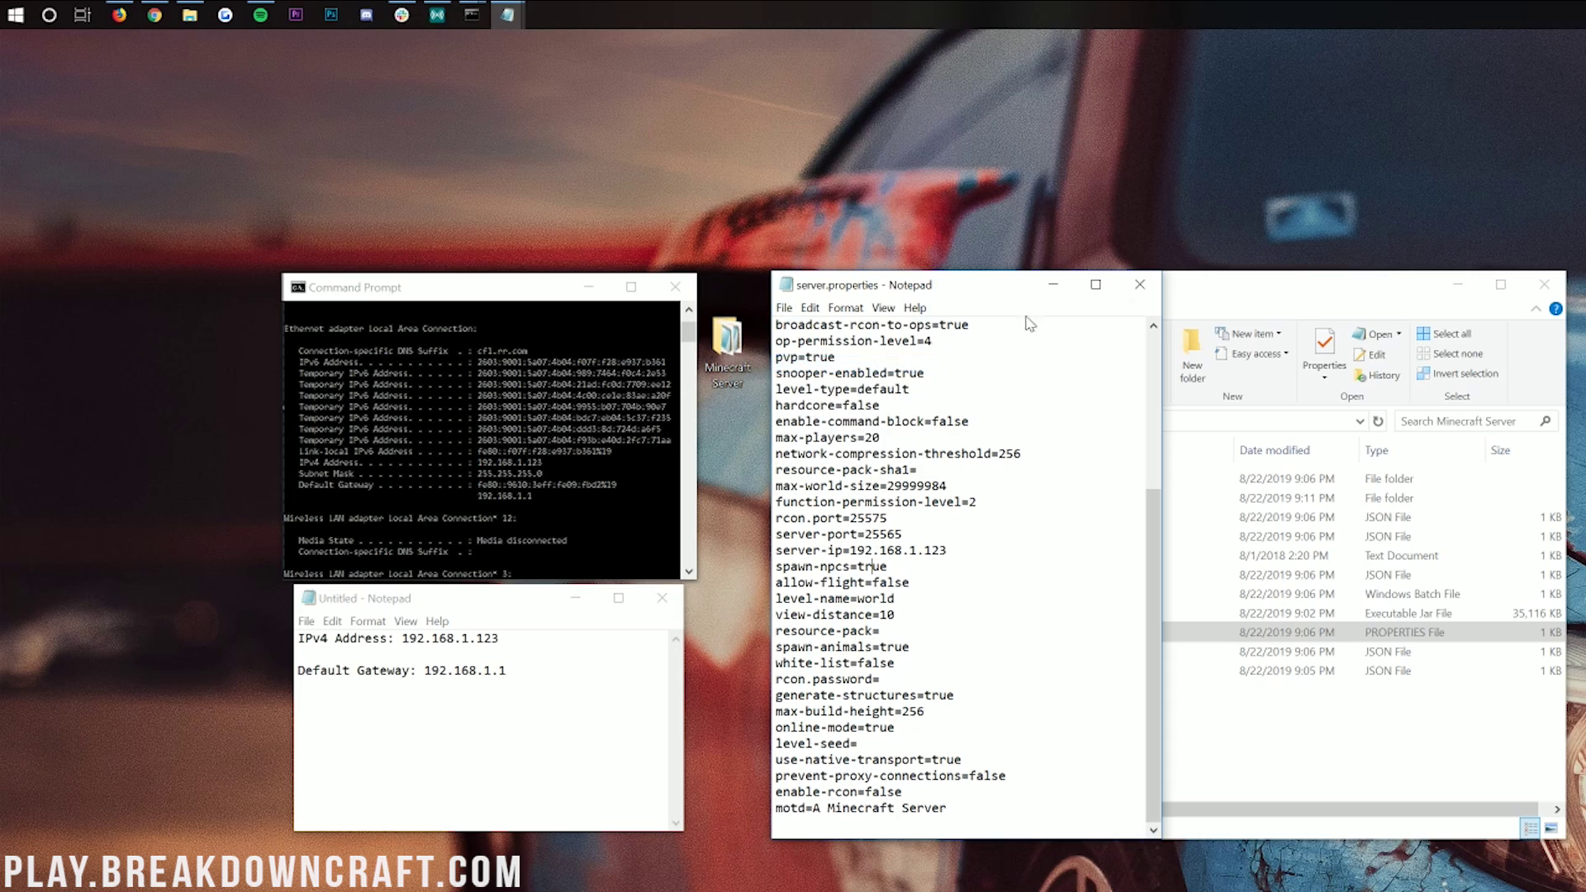
left_click(1140, 284)
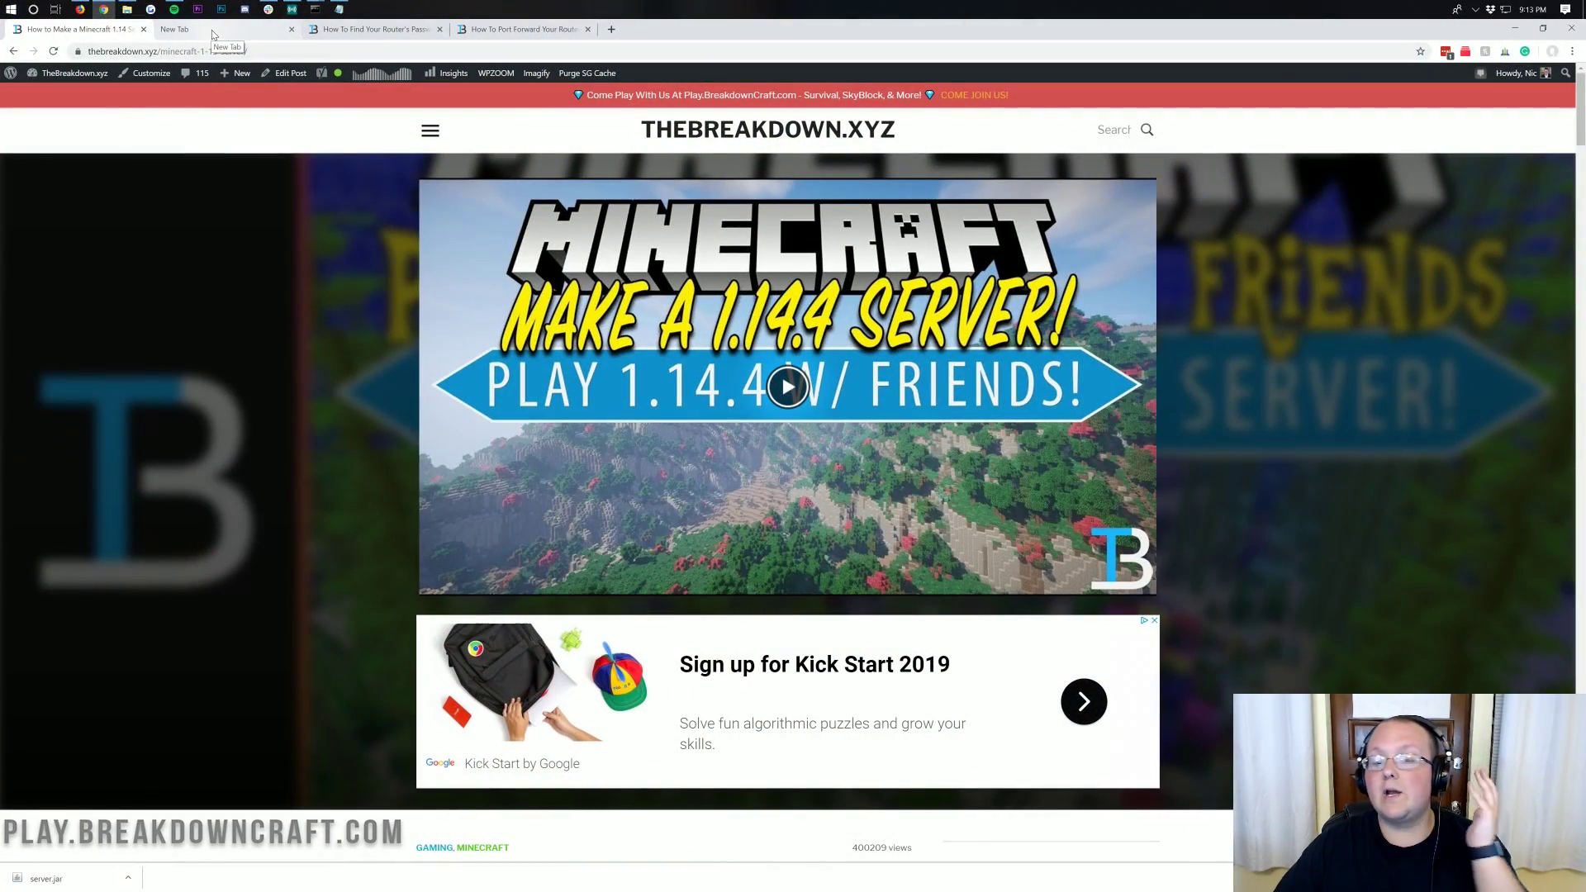
- Copy 192.168.1.1 from the notes into the new Chrome tab's address bar and load it
left_click(213, 34)
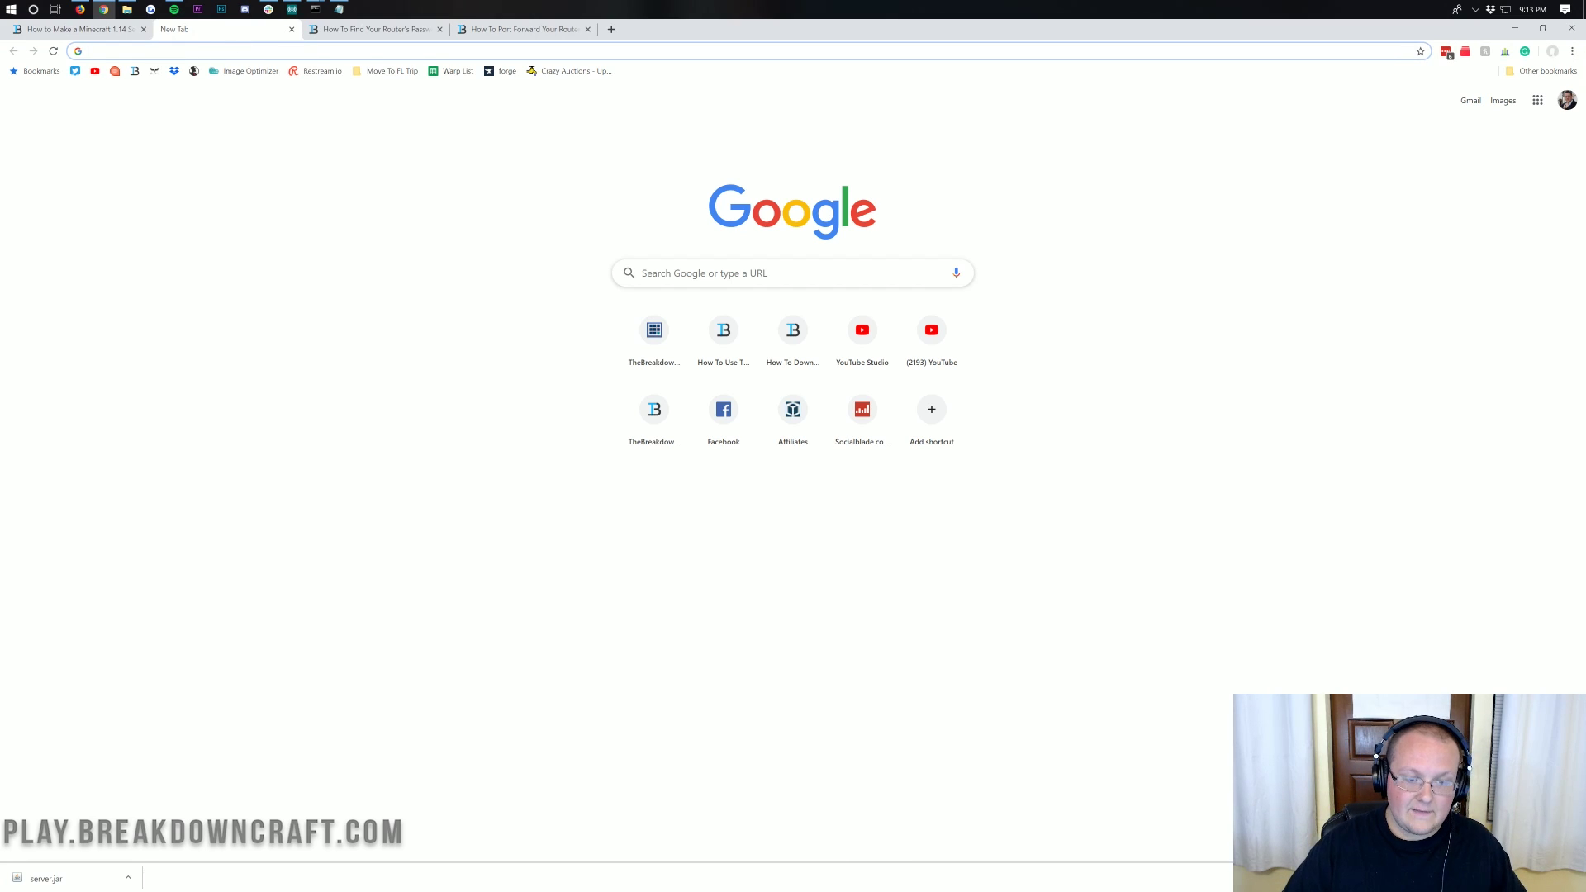
left_click(339, 9)
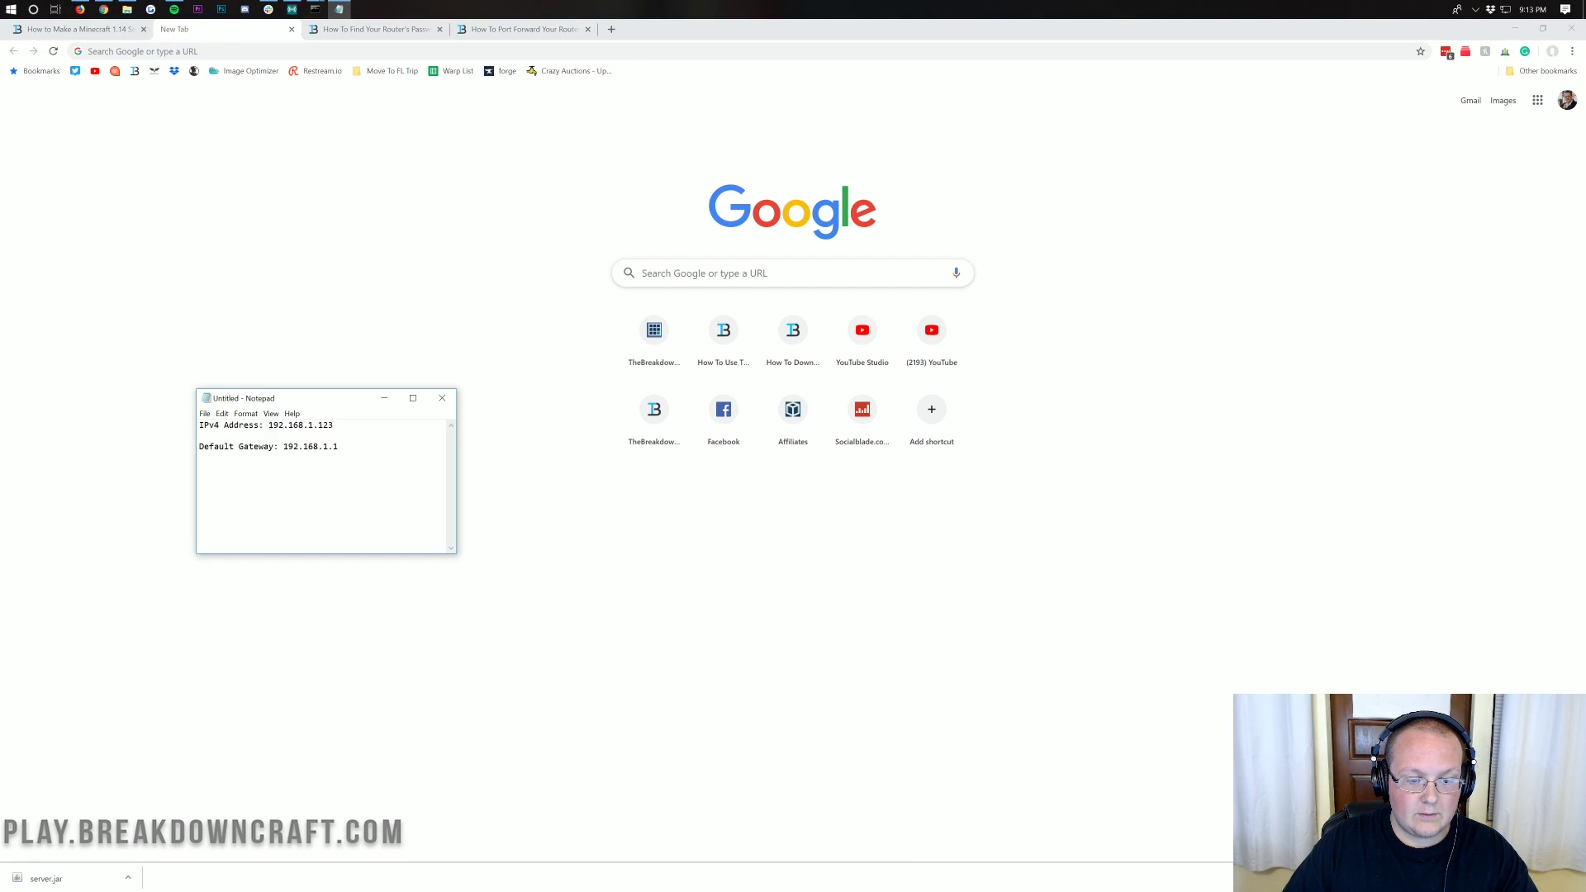
left_click_drag(340, 447, 288, 447)
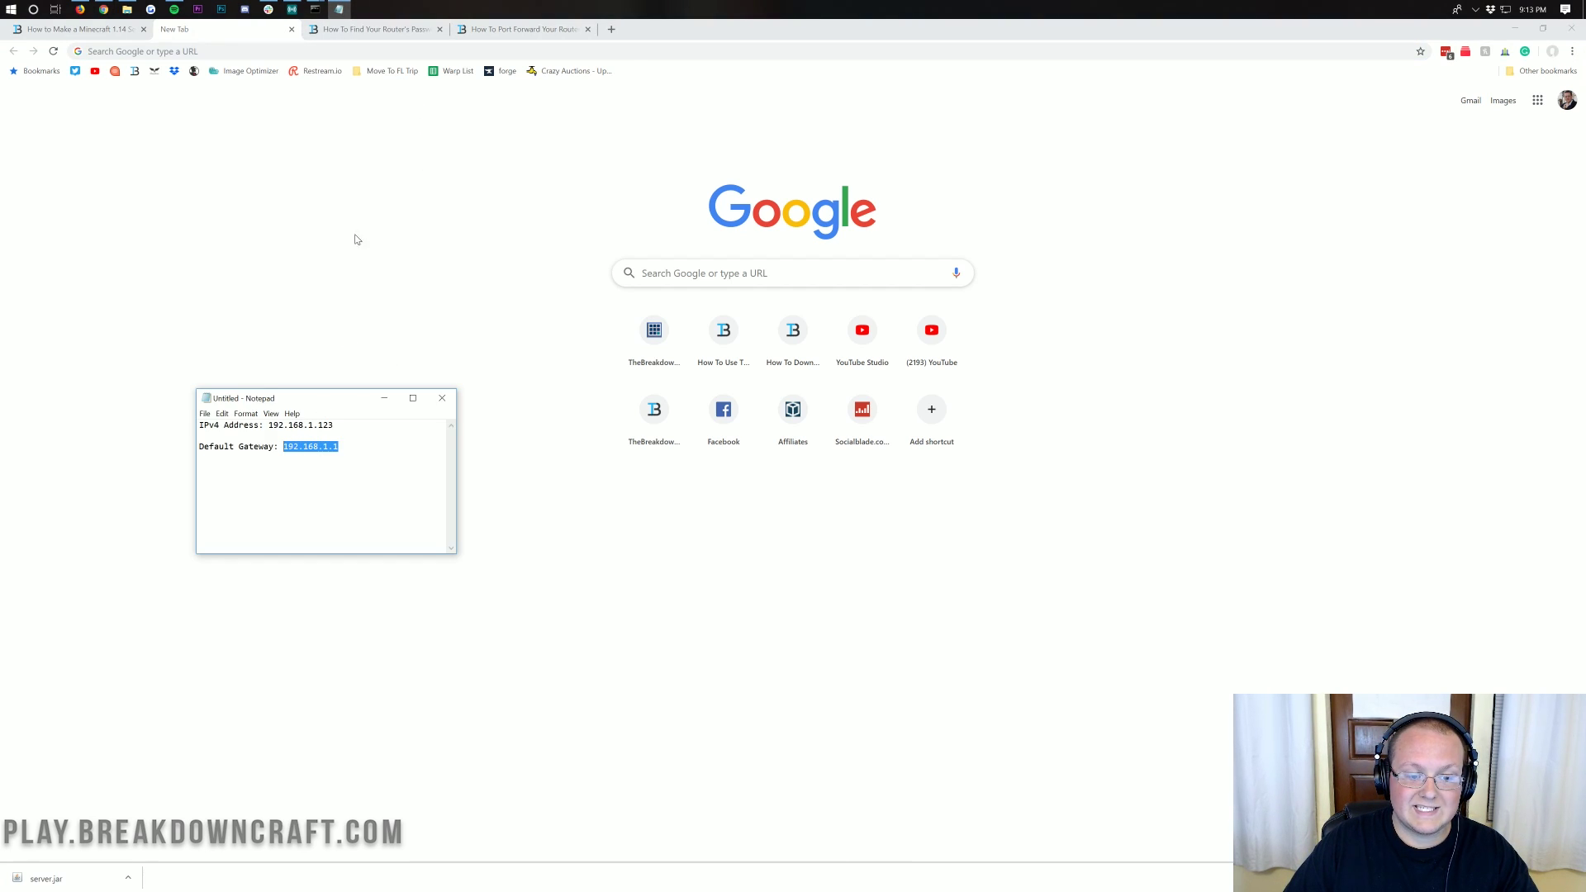
left_click(247, 51)
type("192.168.1.1")
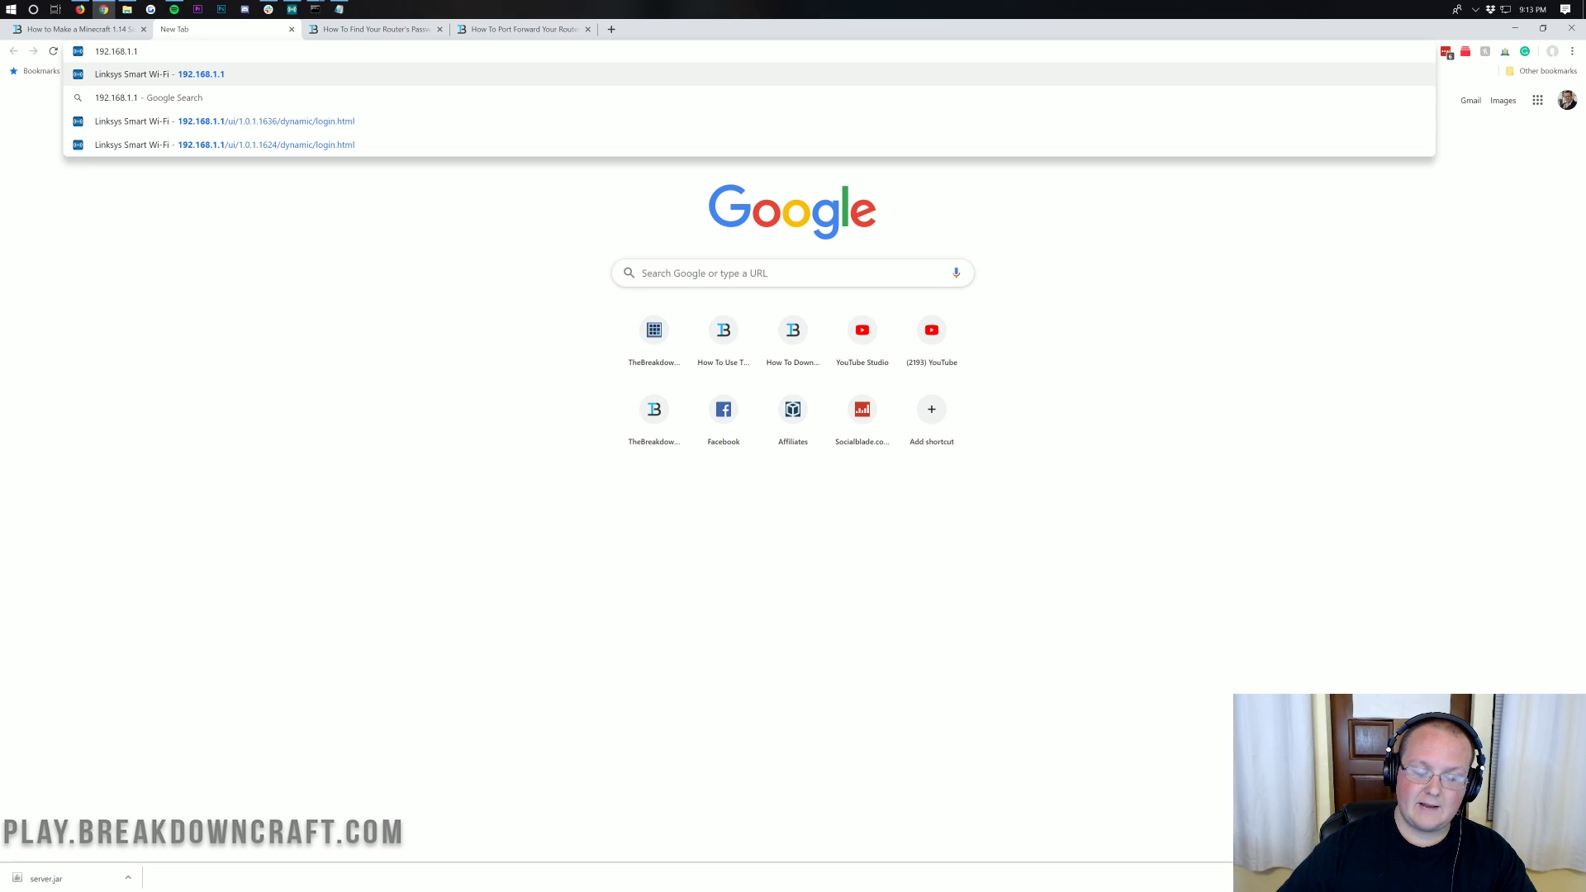
key("Return")
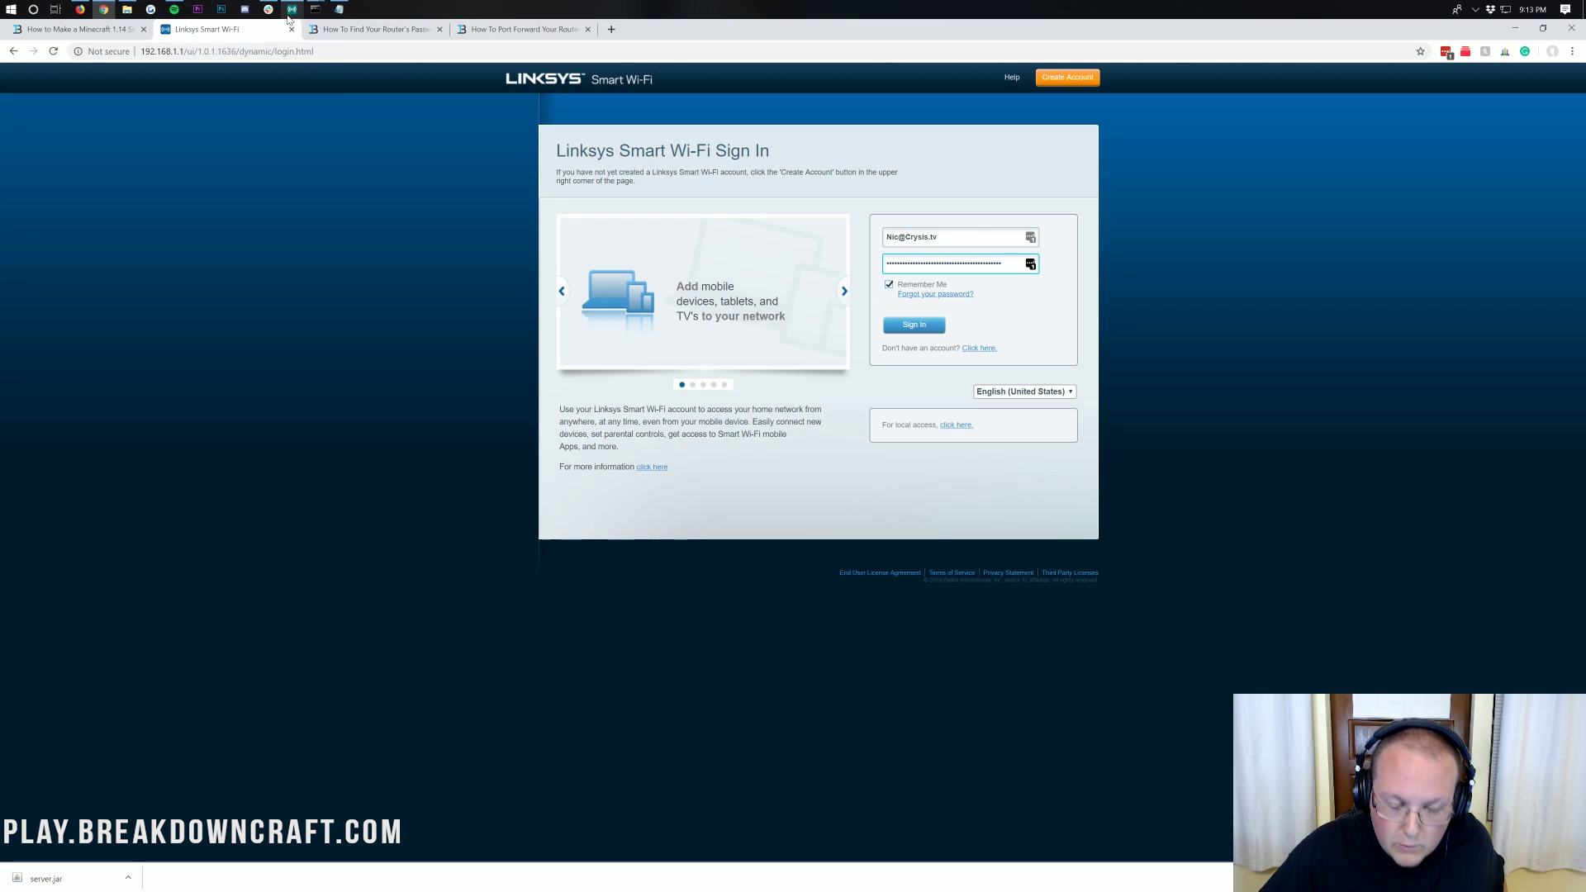
- Switch to the 'How To Find Your Router's Password' article tab
mouse_move(288, 19)
left_click(348, 231)
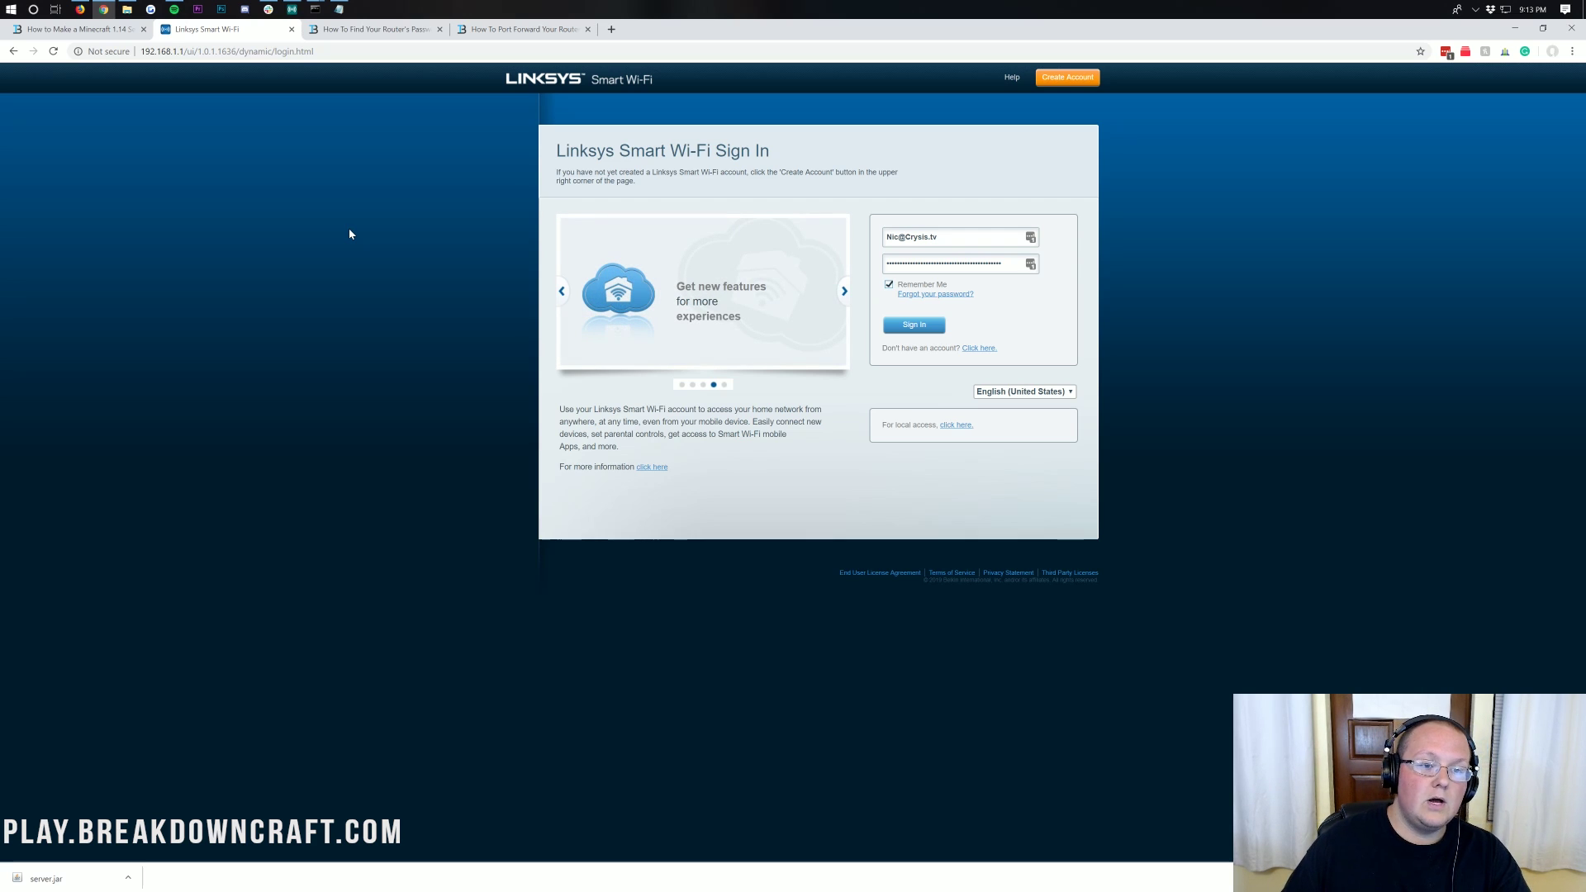
left_click(402, 31)
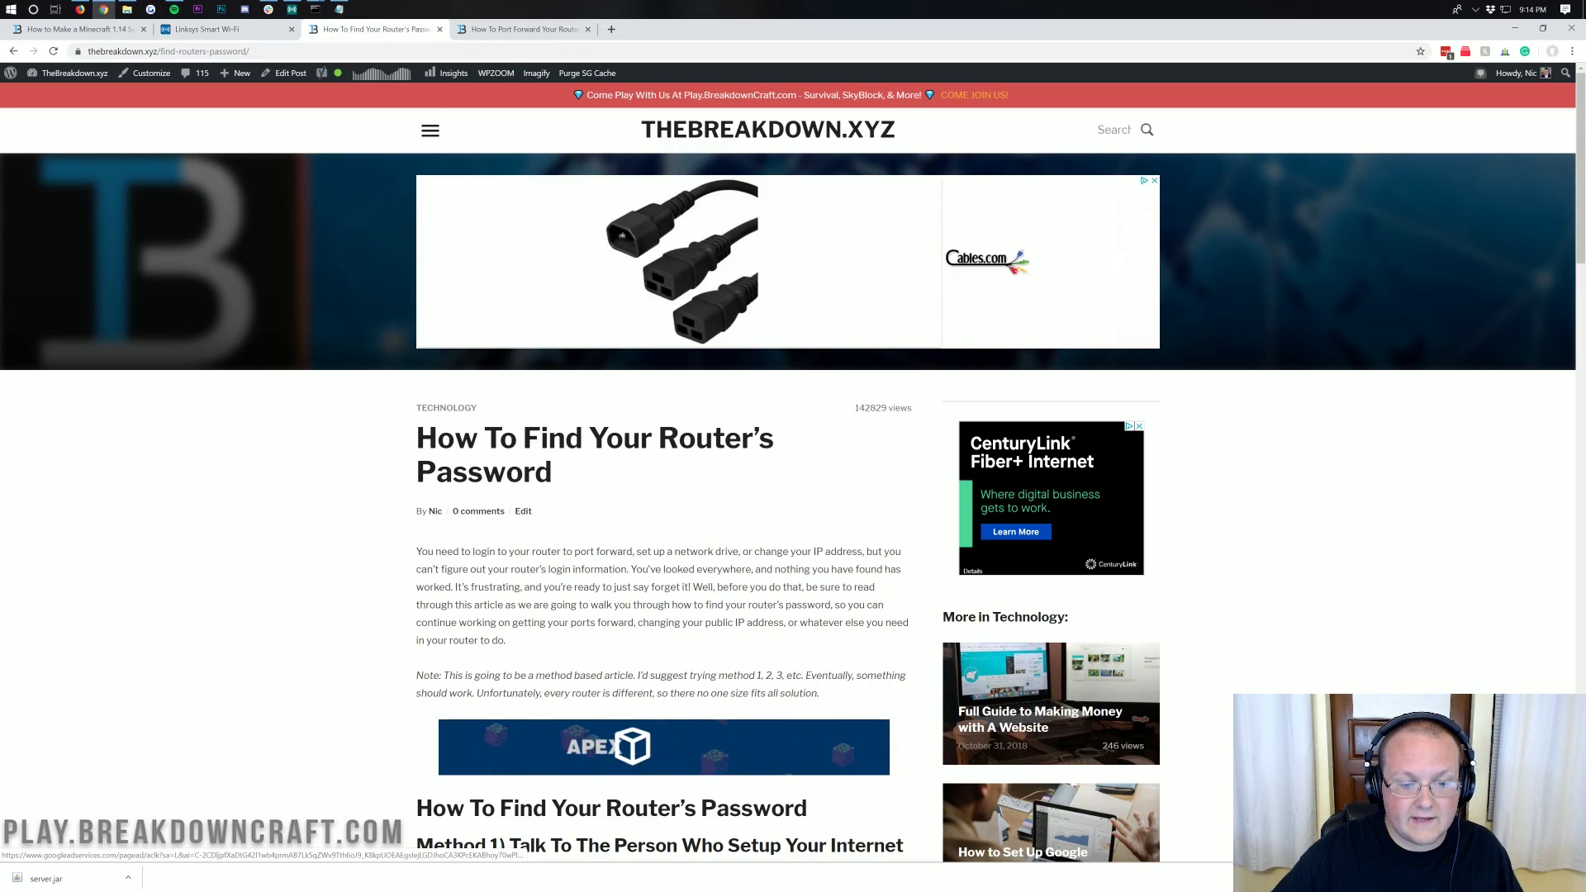
- Scroll to the Try The Default Username & Password method and open its Router Passwords link
scroll(548, 466, "down", 3)
scroll(549, 467, "down", 5)
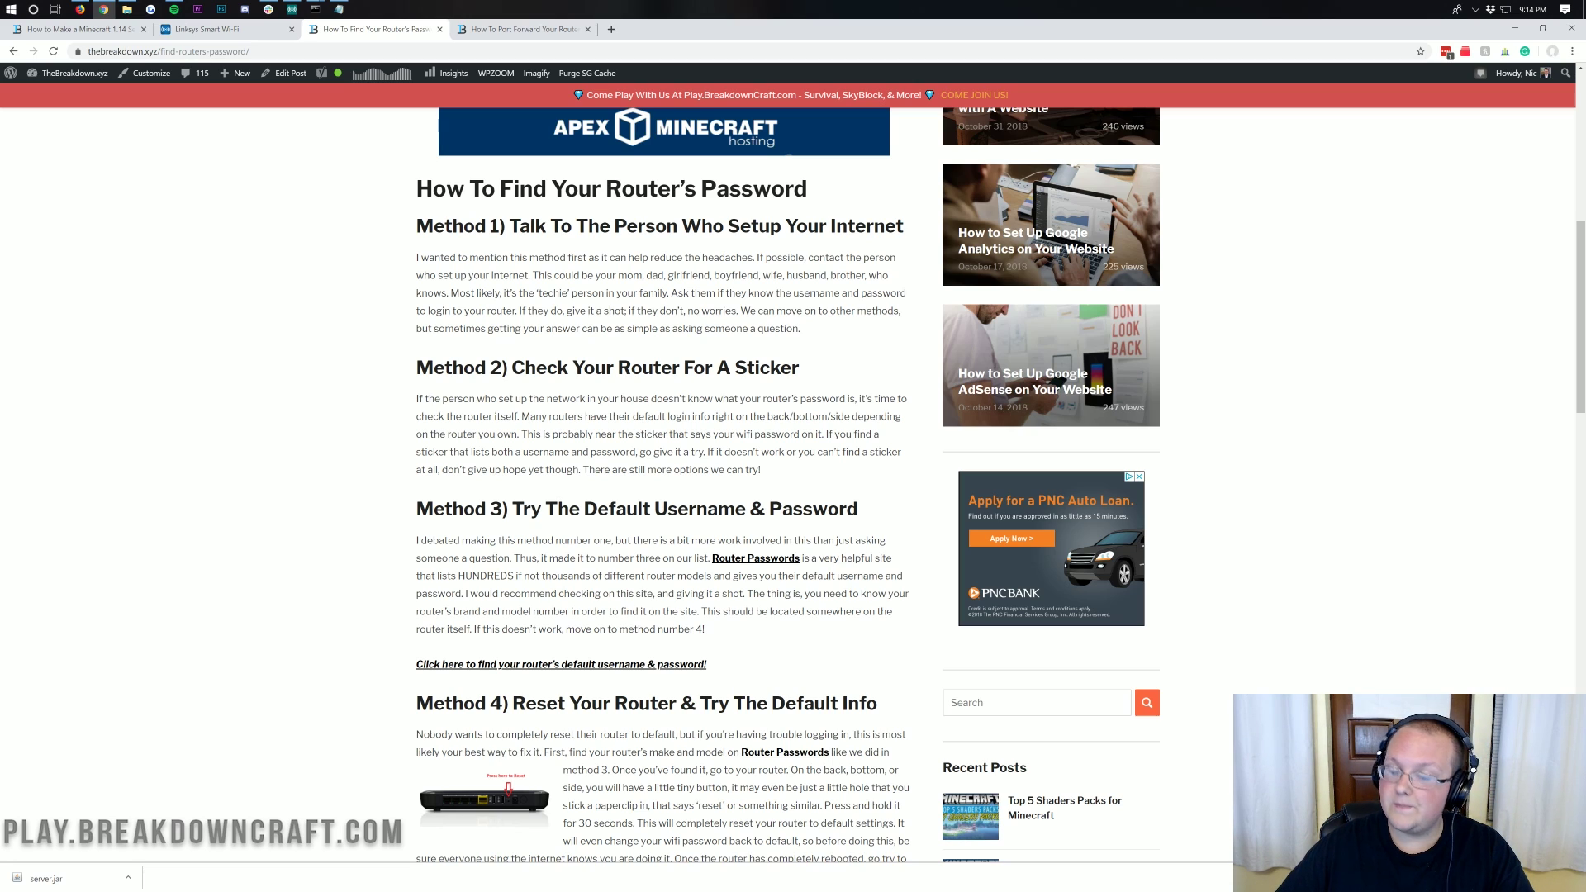
scroll(543, 373, "down", 3)
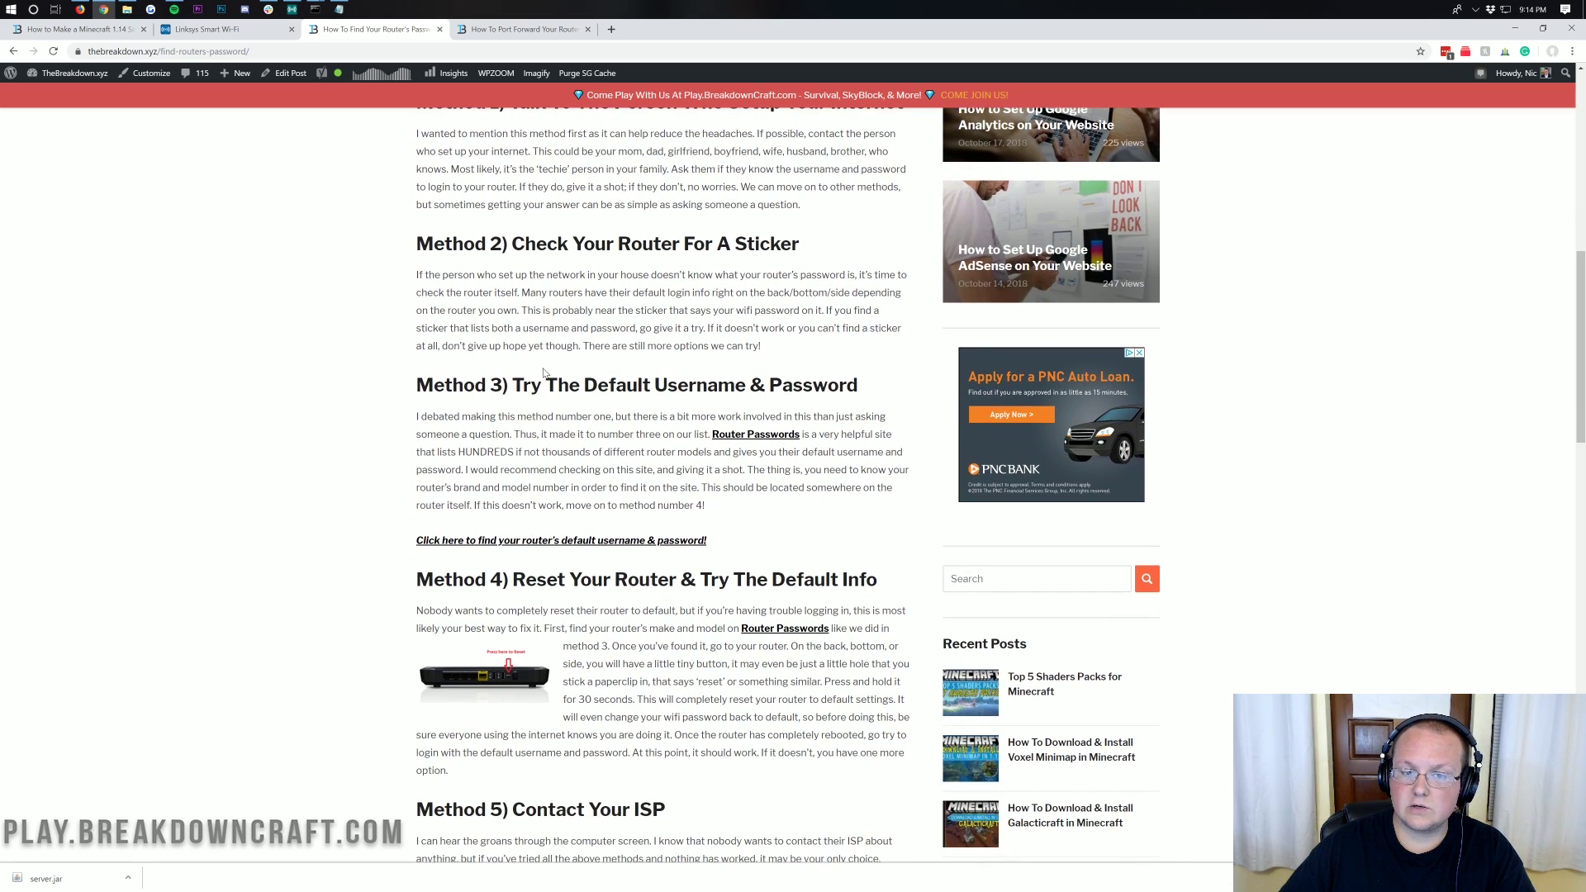
left_click_drag(512, 385, 858, 385)
left_click(856, 387)
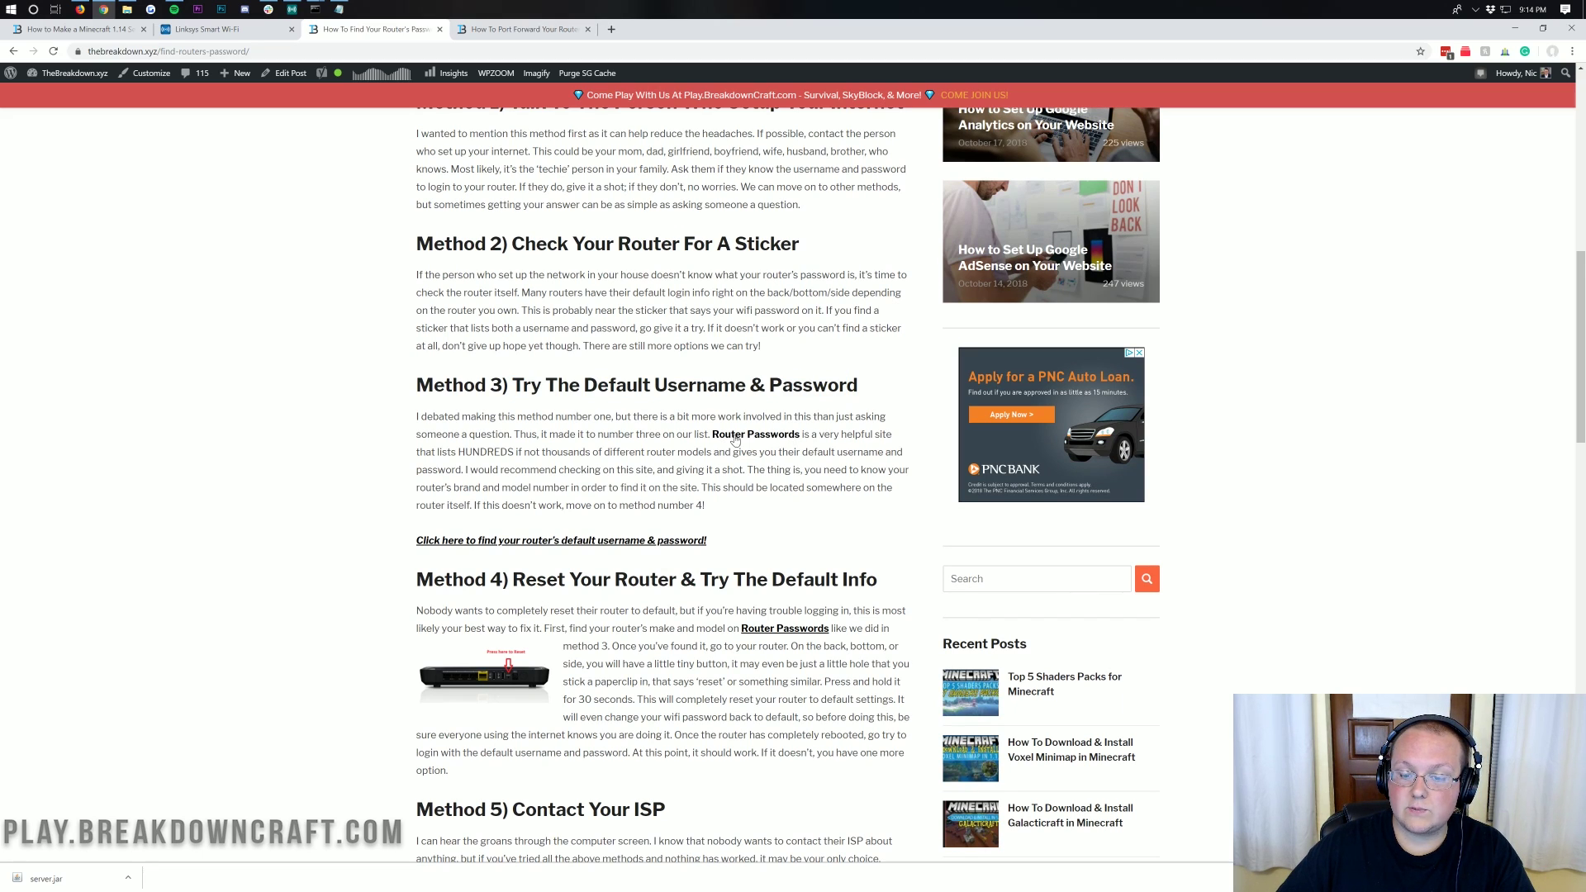
left_click(738, 436)
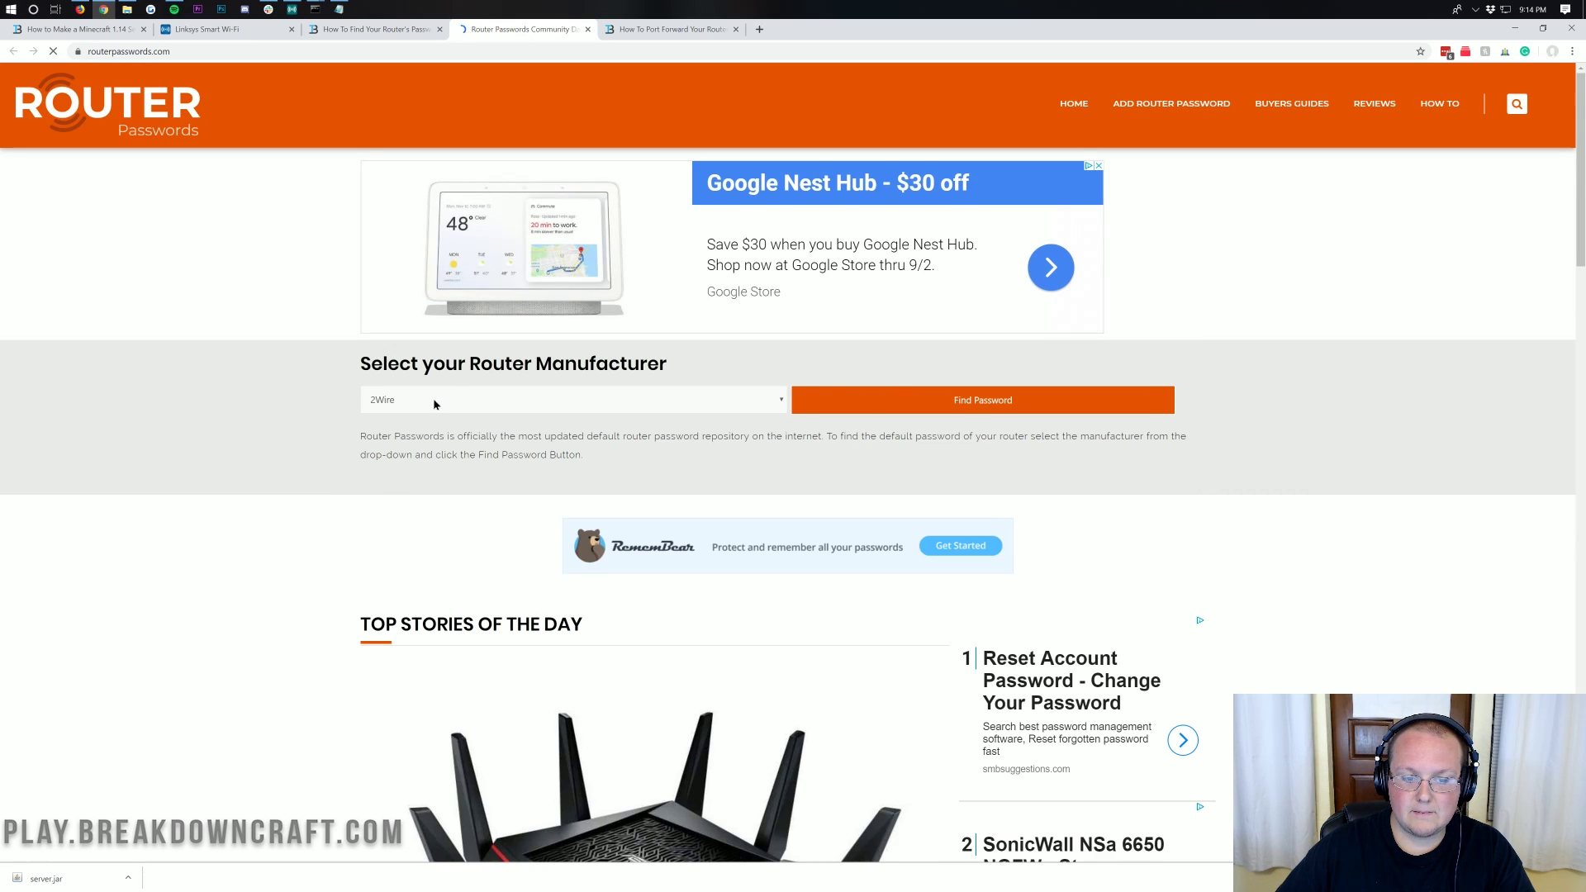
- Pick Axis, find its default usernames and passwords, then return to the article tab
left_click(584, 400)
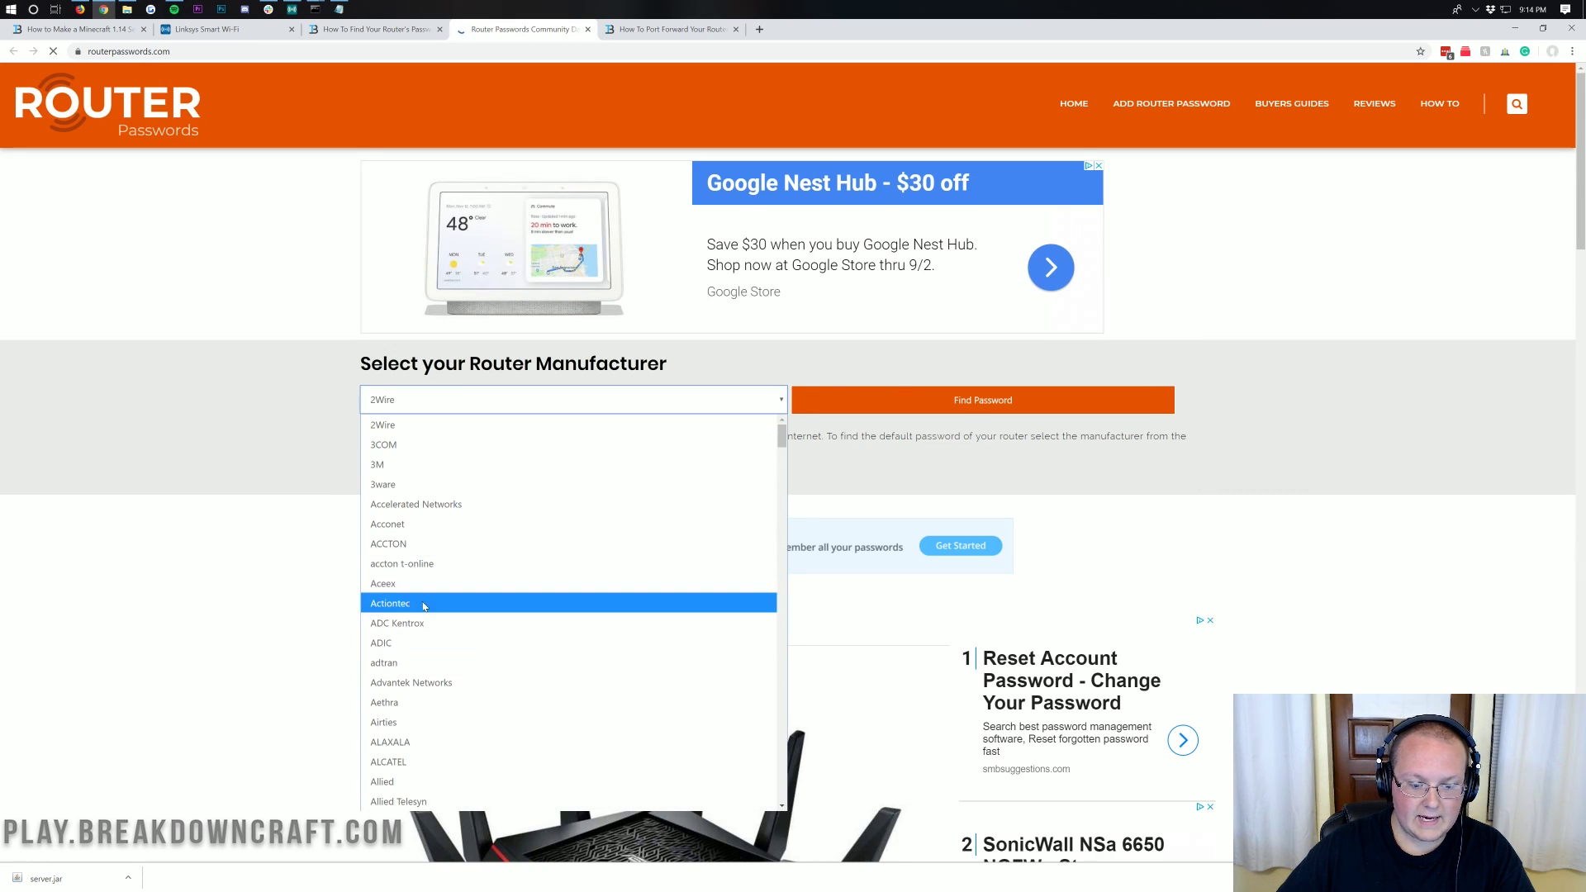
scroll(425, 653, "down", 8)
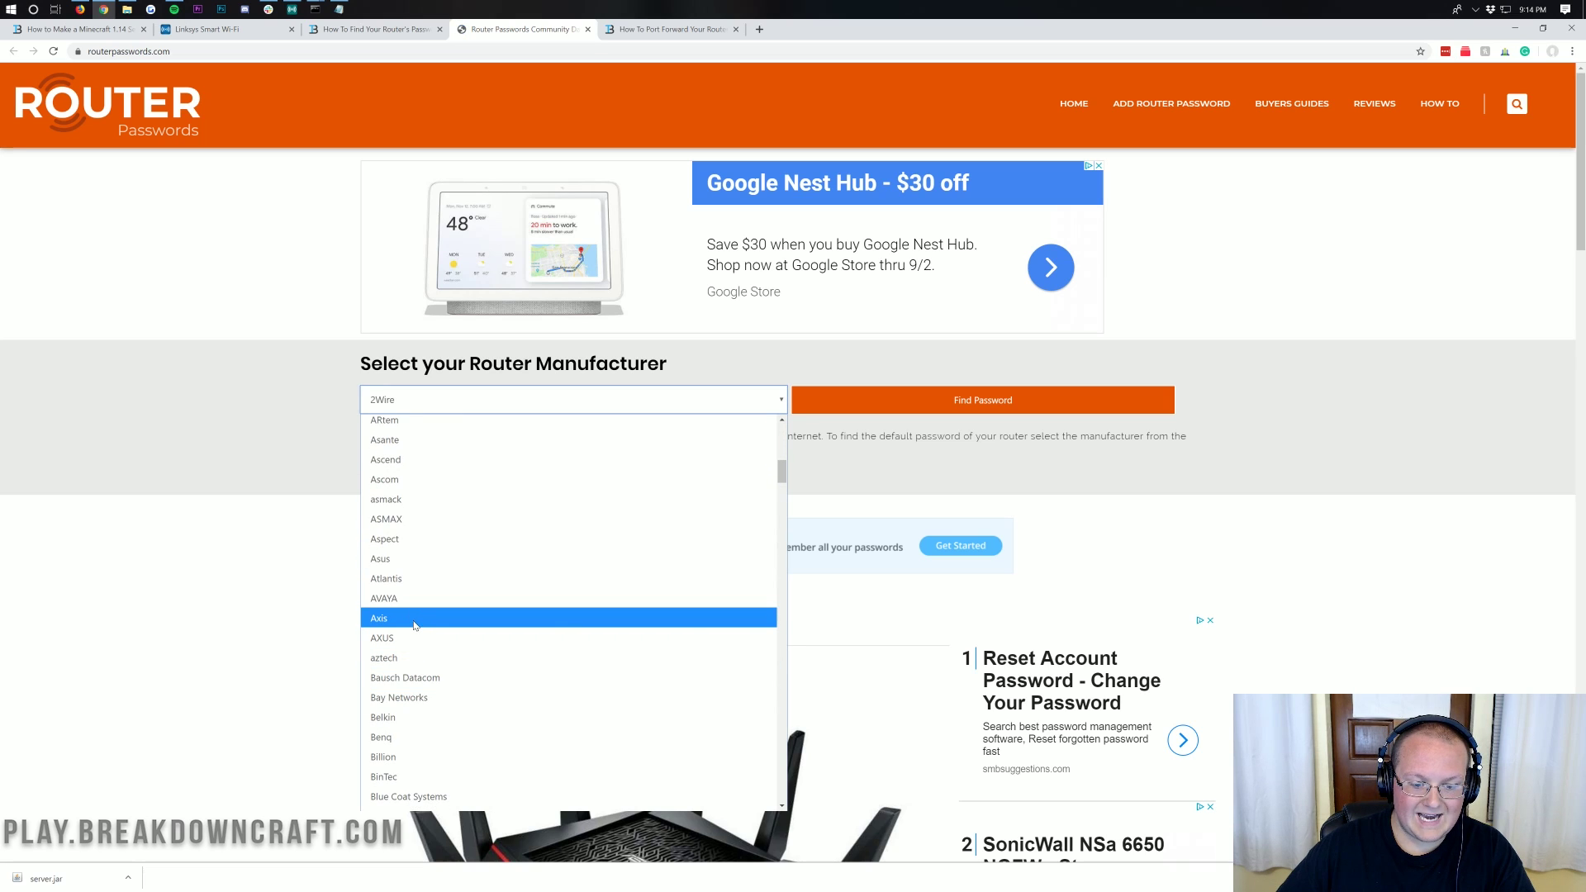
left_click(416, 621)
left_click(899, 412)
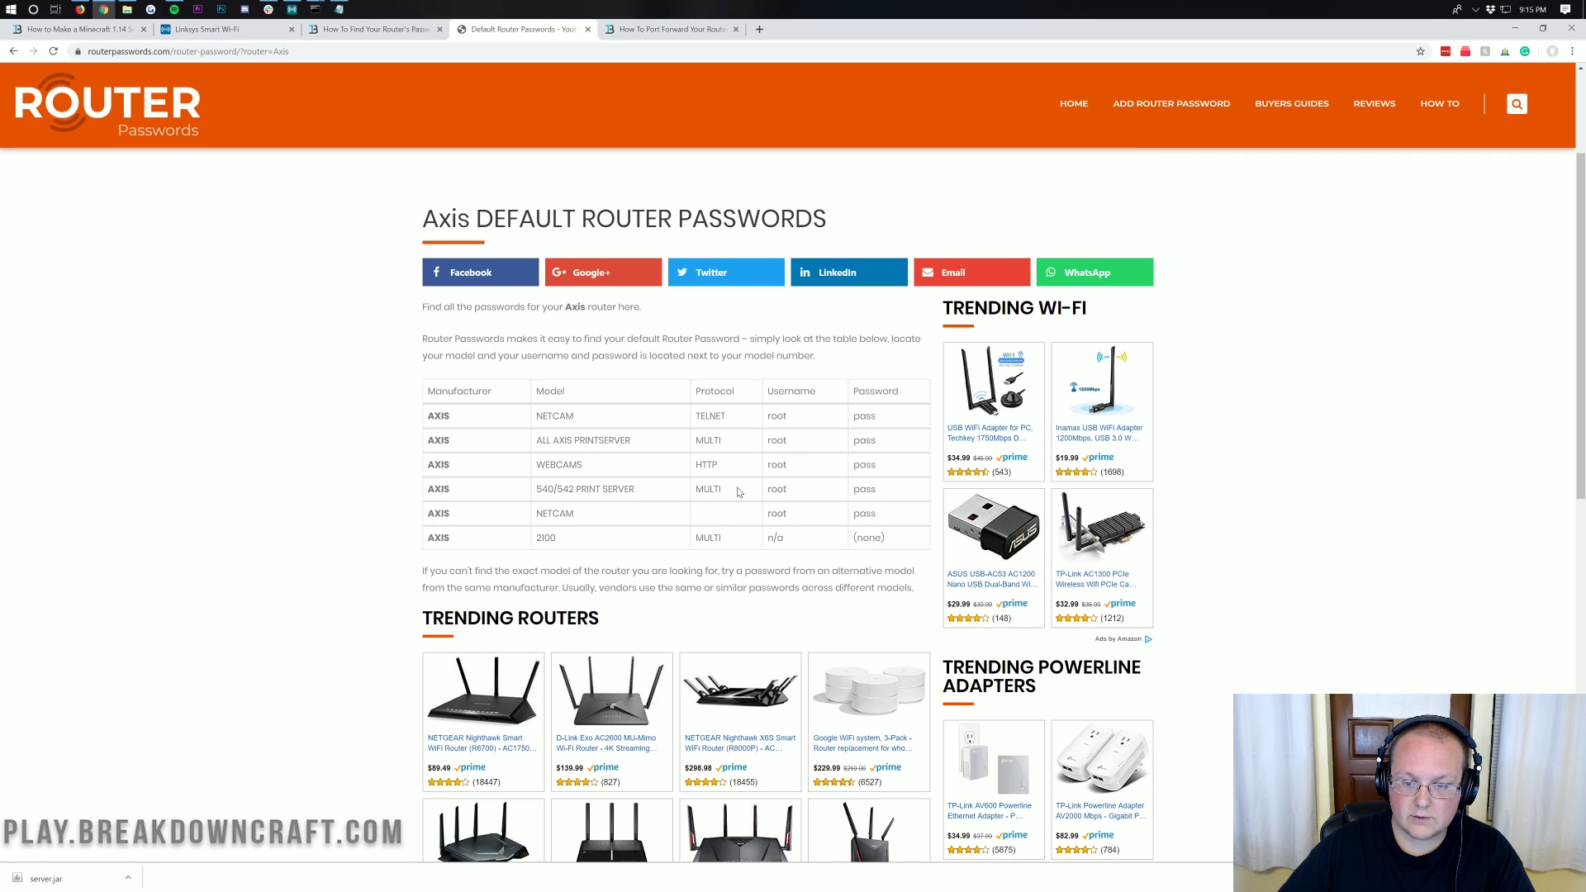
left_click_drag(793, 393, 850, 484)
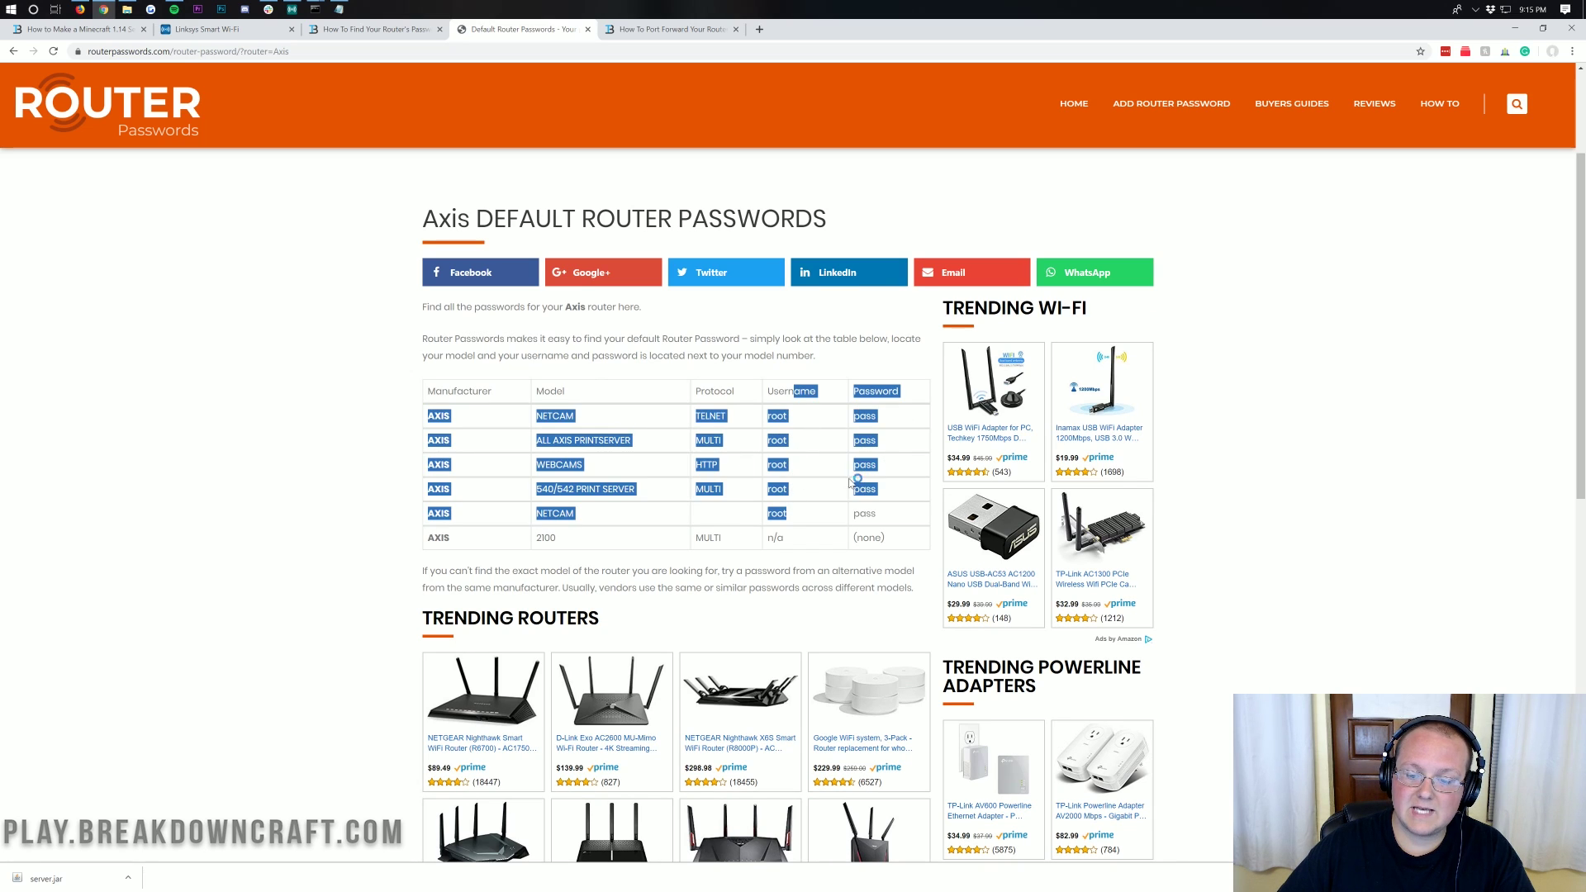
left_click(851, 483)
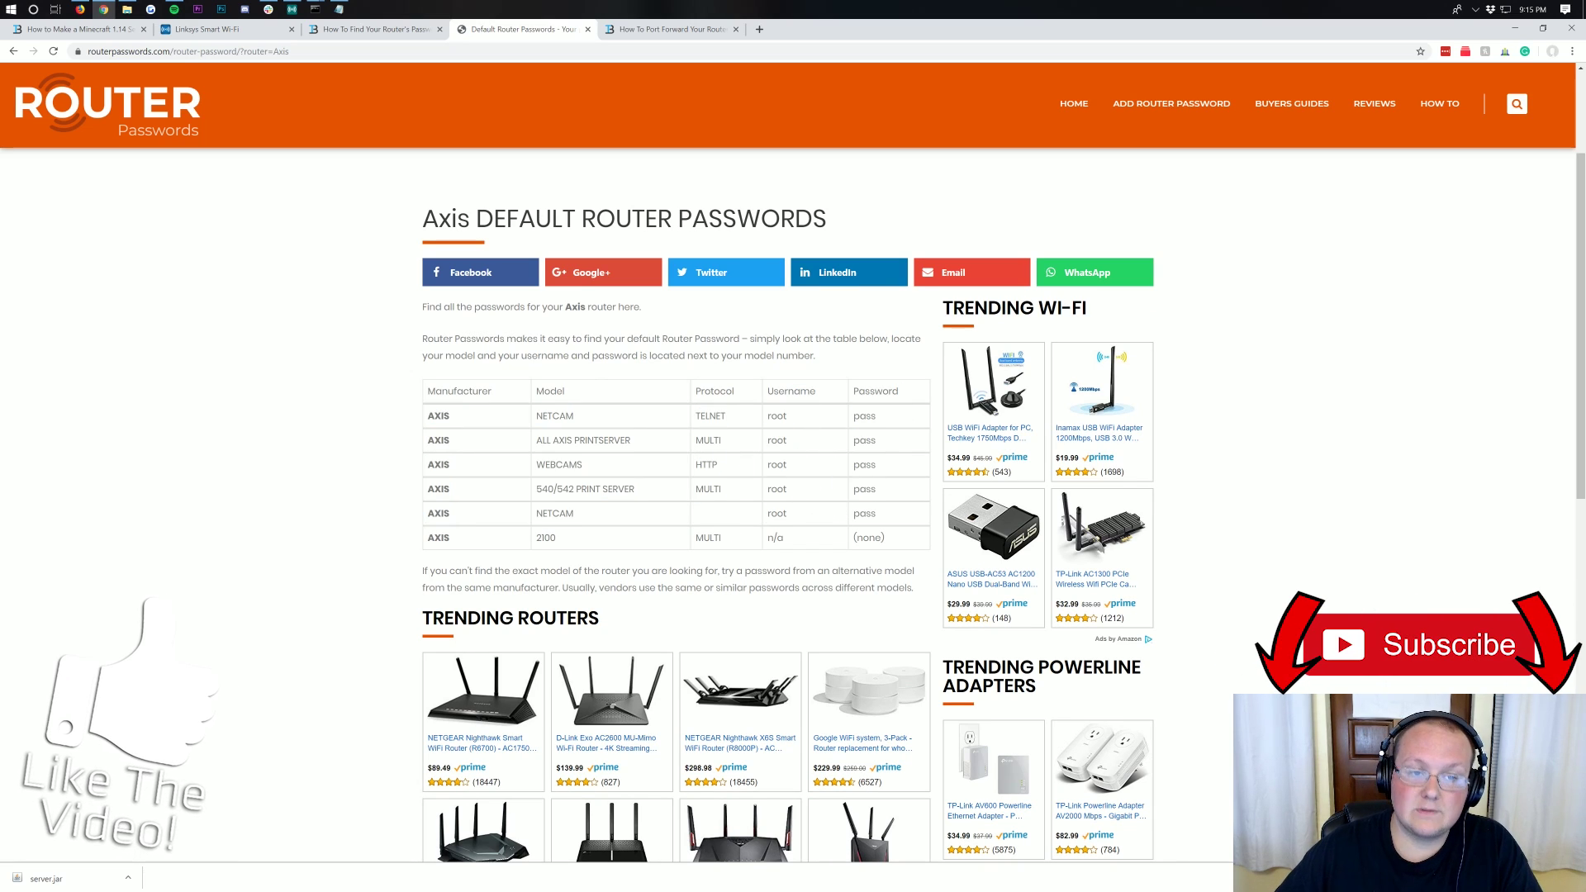
key("ctrl+shift+Tab")
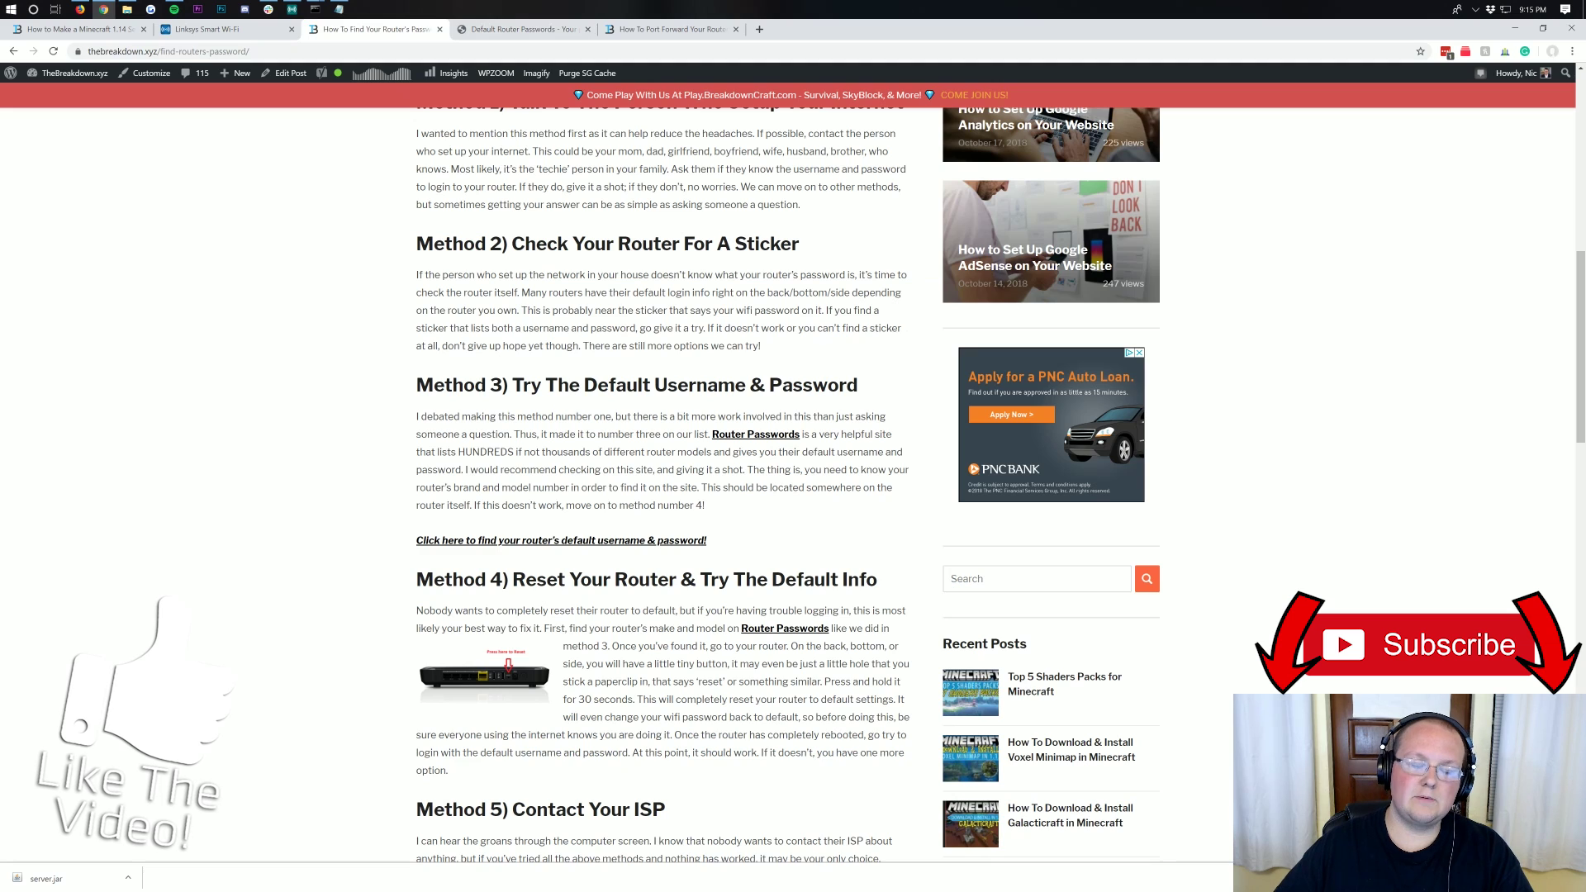
- Highlight the Try The Default Username & Password and Reset Your Router headings
scroll(660, 496, "down", 2)
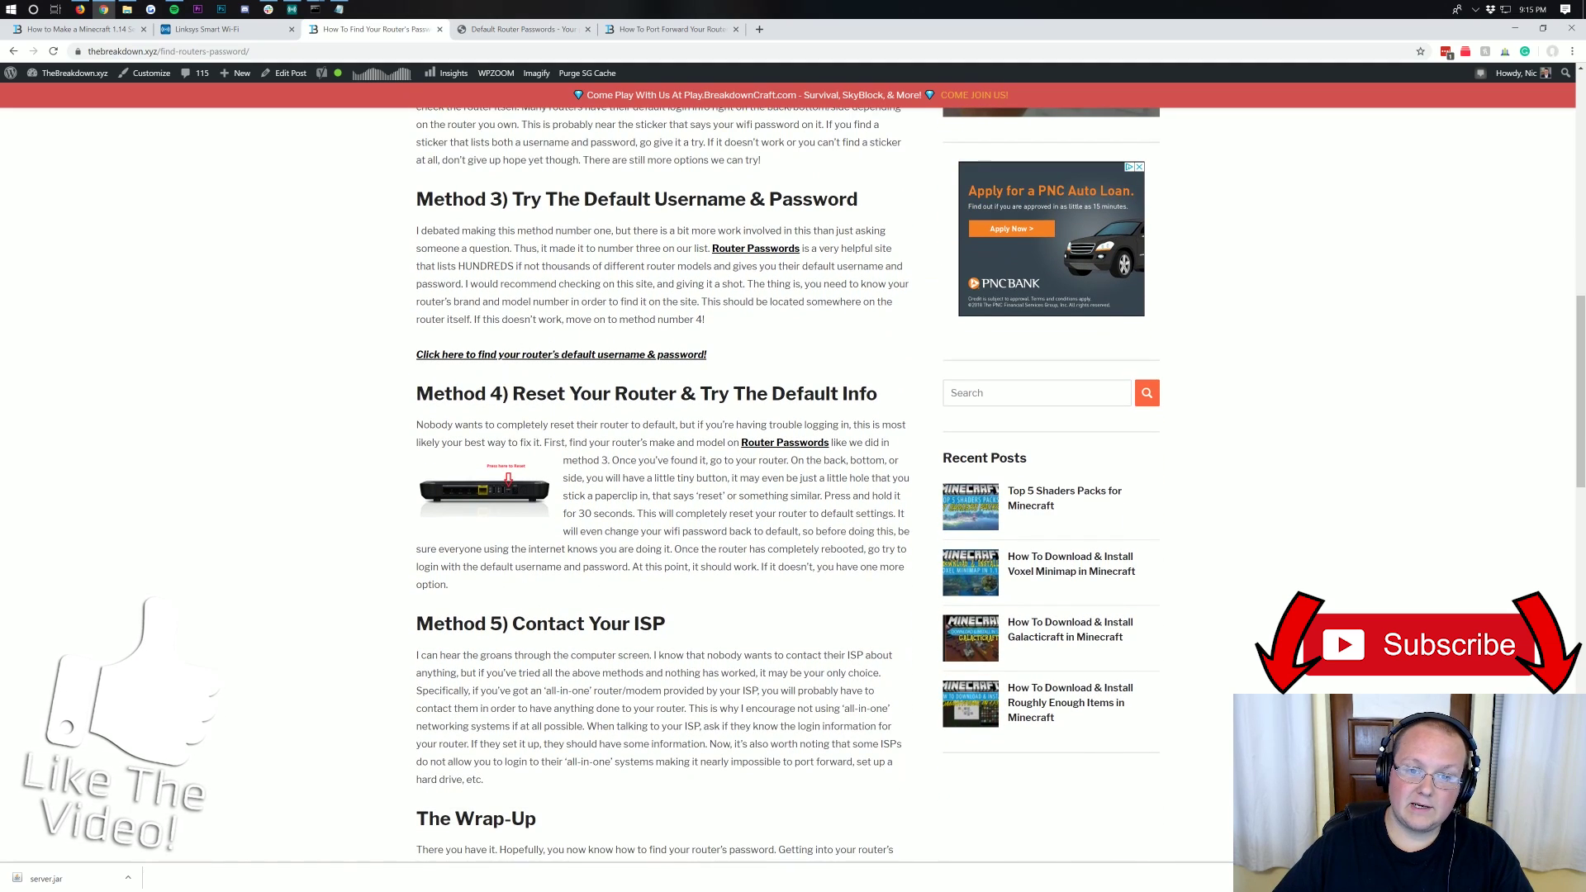
left_click_drag(512, 199, 856, 216)
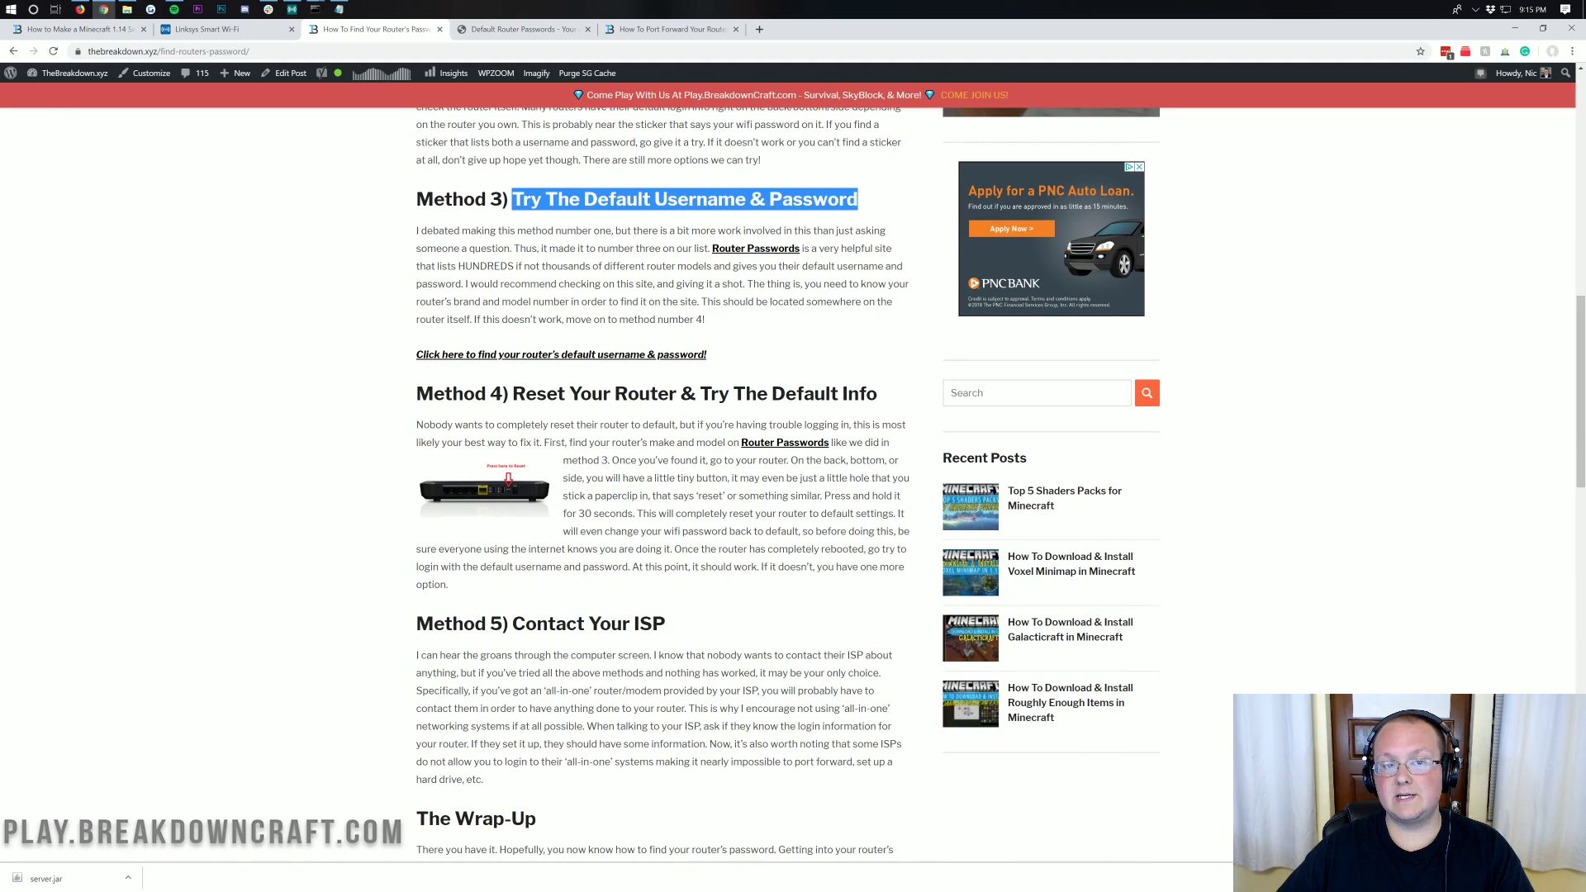
left_click(811, 246)
left_click_drag(526, 394, 857, 395)
left_click(858, 394)
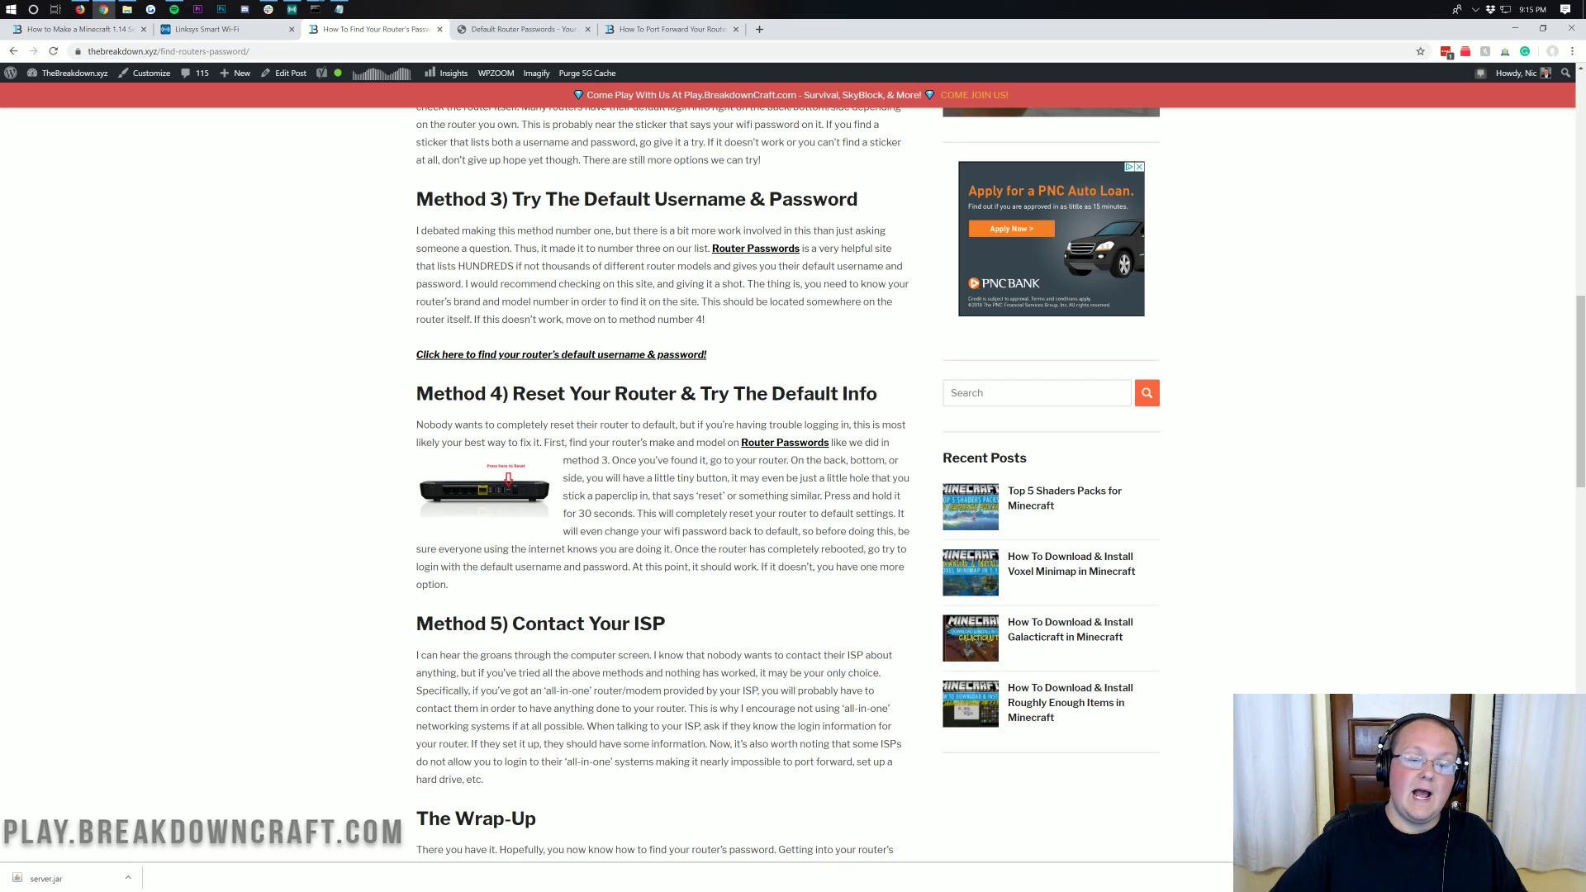
- Highlight the Contact Your ISP heading, then return to the Linksys sign-in tab
scroll(756, 372, "down", 3)
left_click_drag(666, 376, 513, 377)
left_click(512, 377)
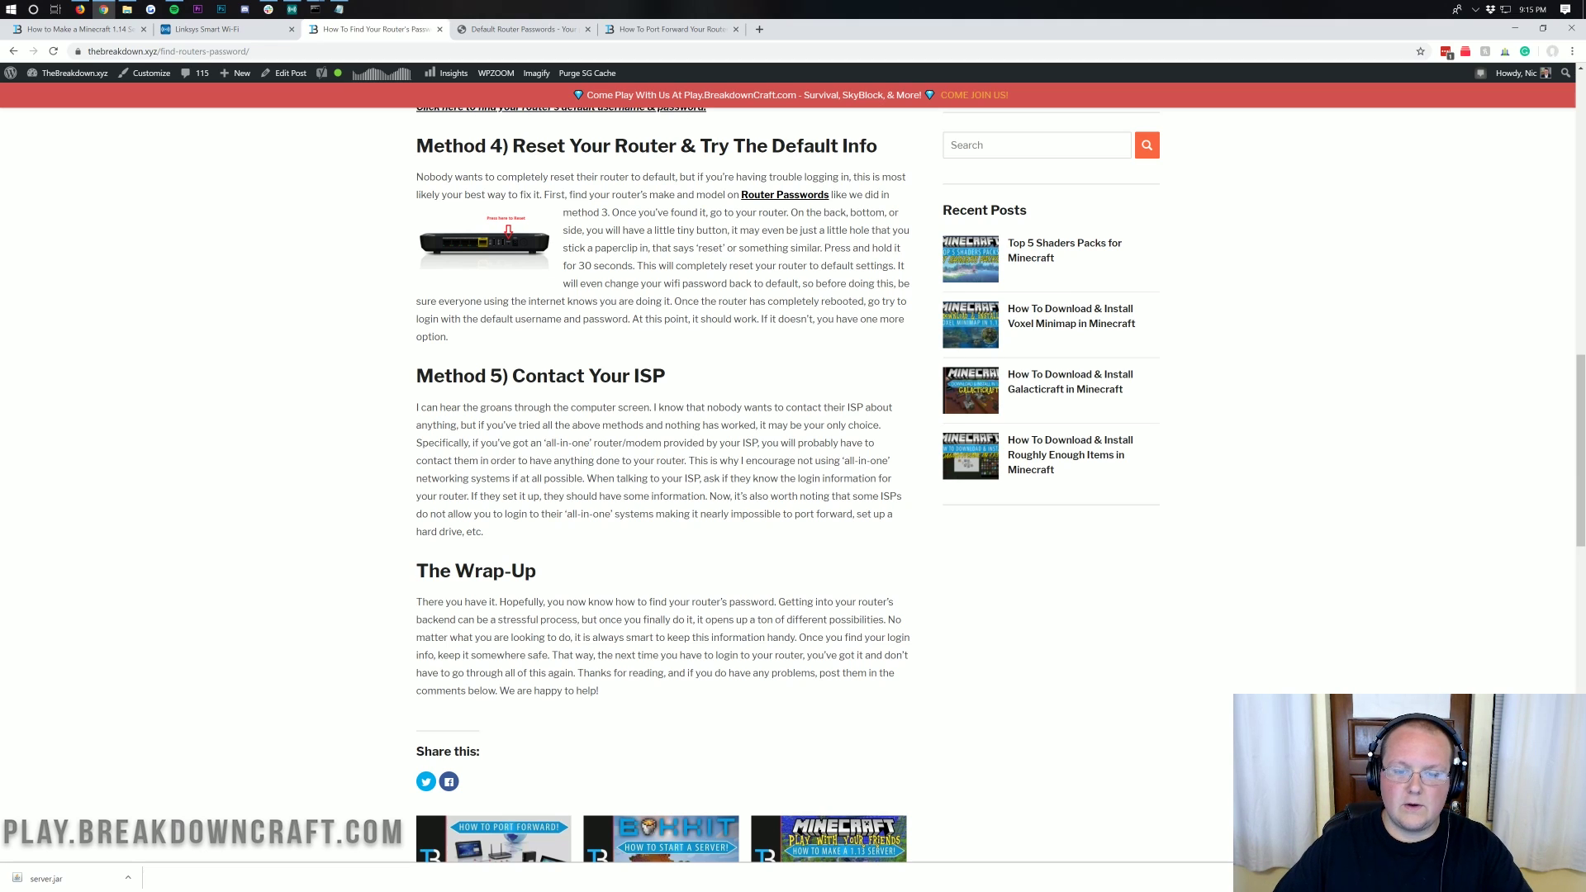
left_click_drag(512, 376, 705, 371)
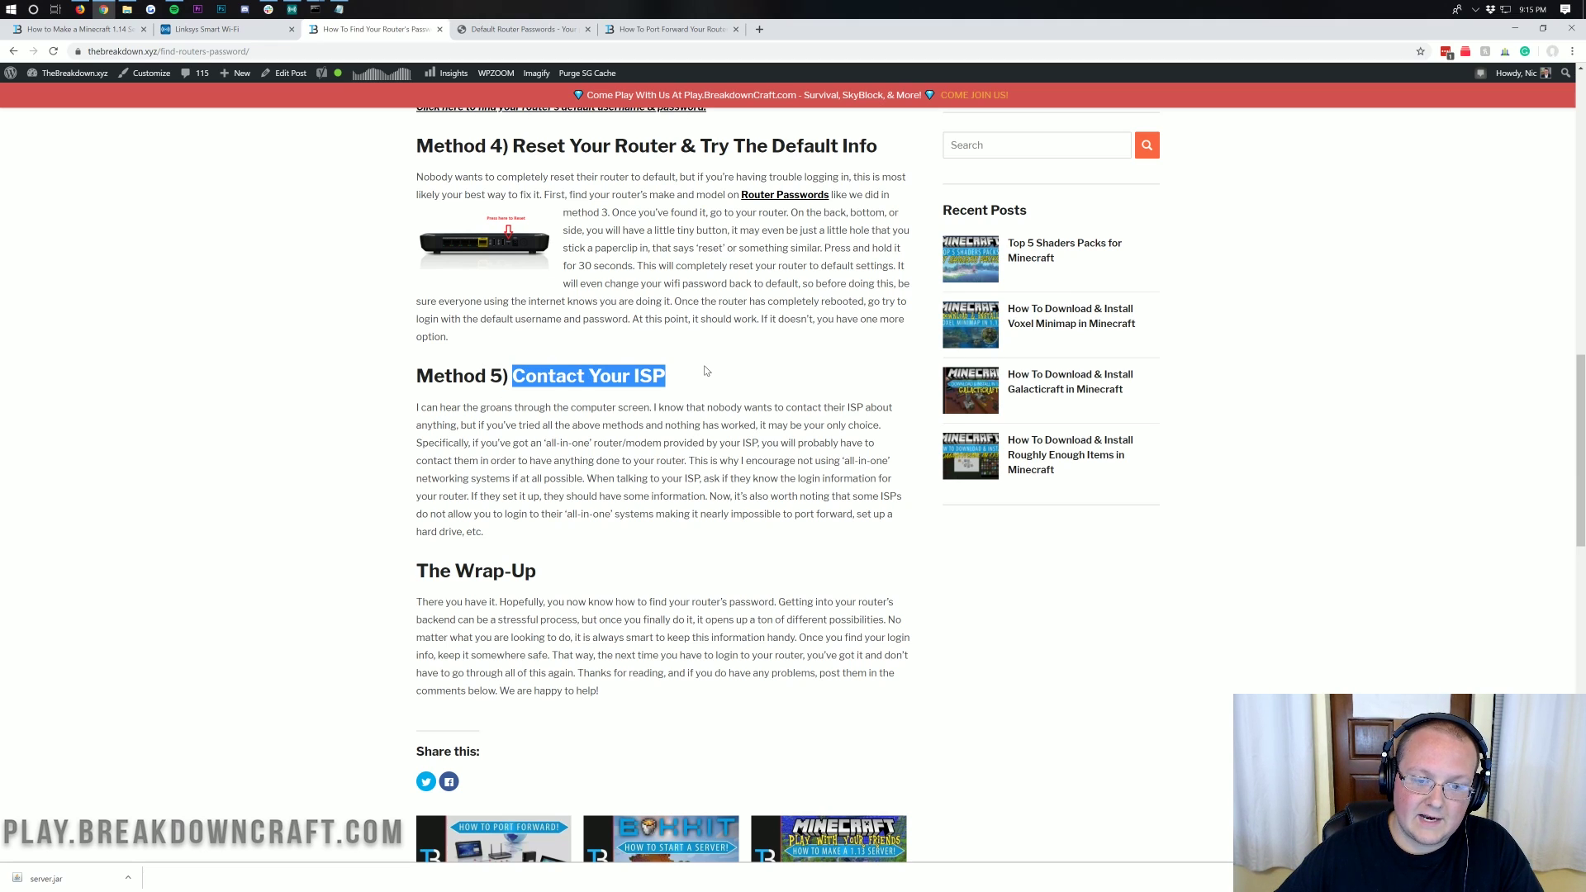
left_click(706, 371)
scroll(706, 371, "up", 5)
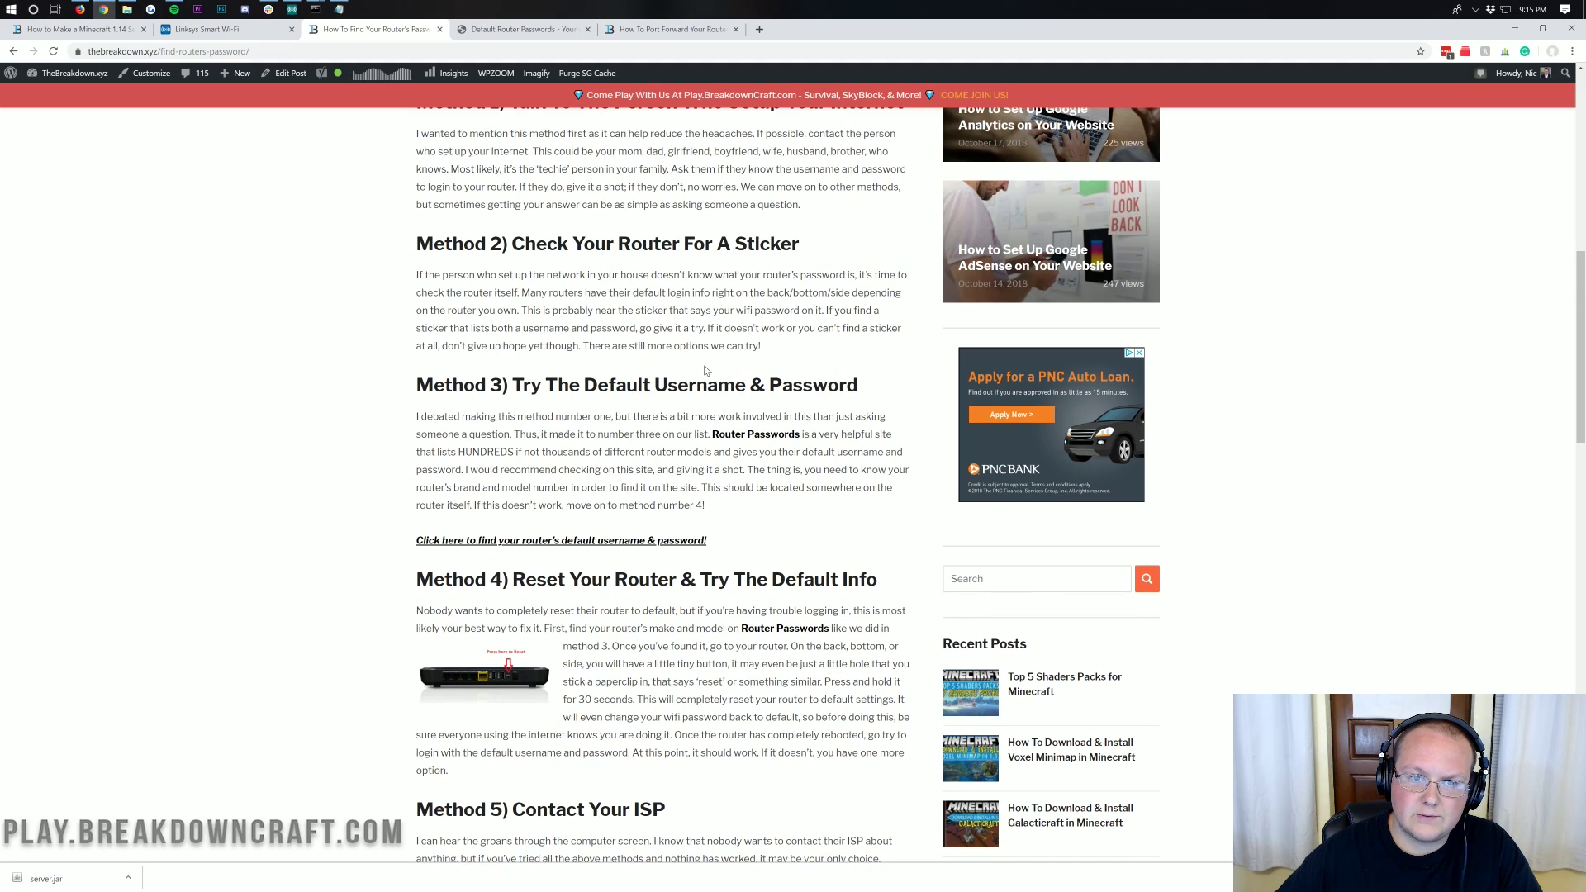
scroll(706, 371, "down", 2)
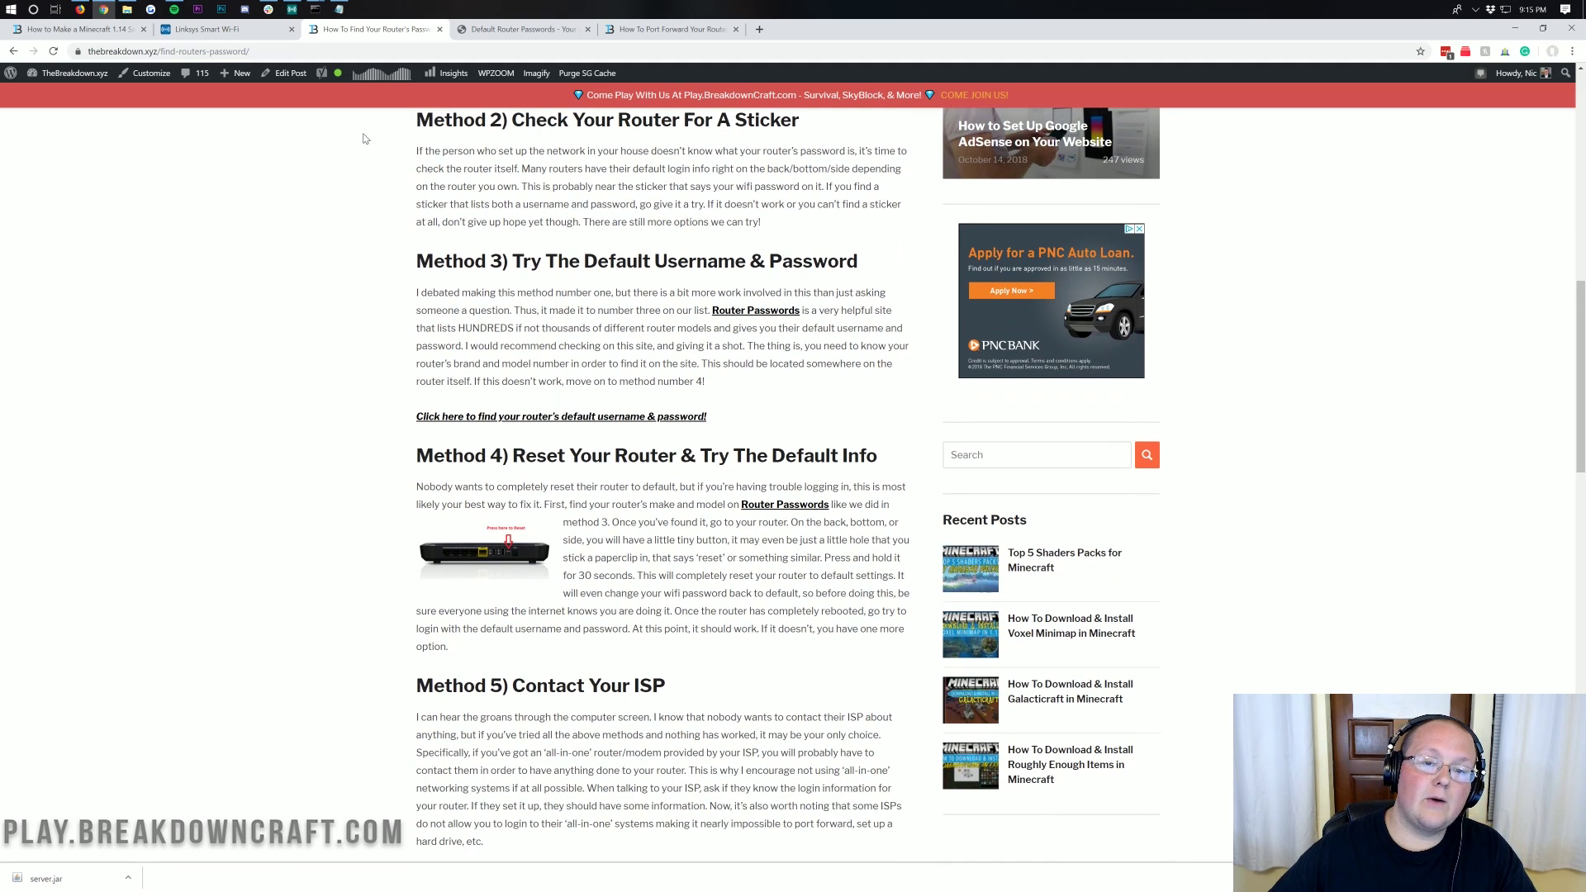
left_click(236, 32)
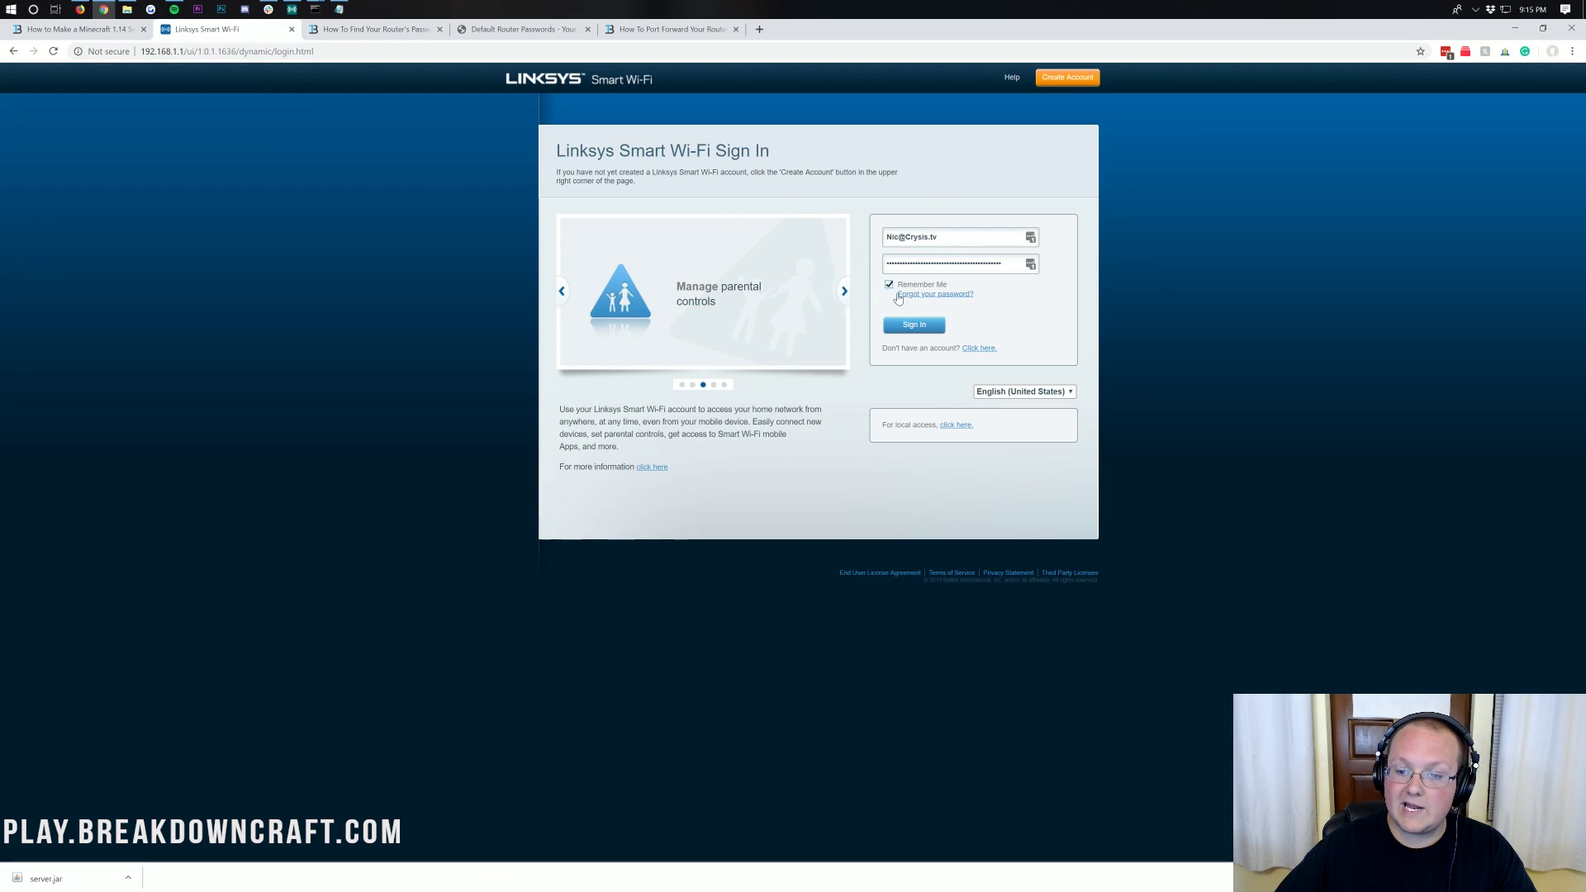
- Sign in to the Linksys WRT1900AC dashboard, then switch to the 'How To Port Forward Your Router' guide
left_click(913, 324)
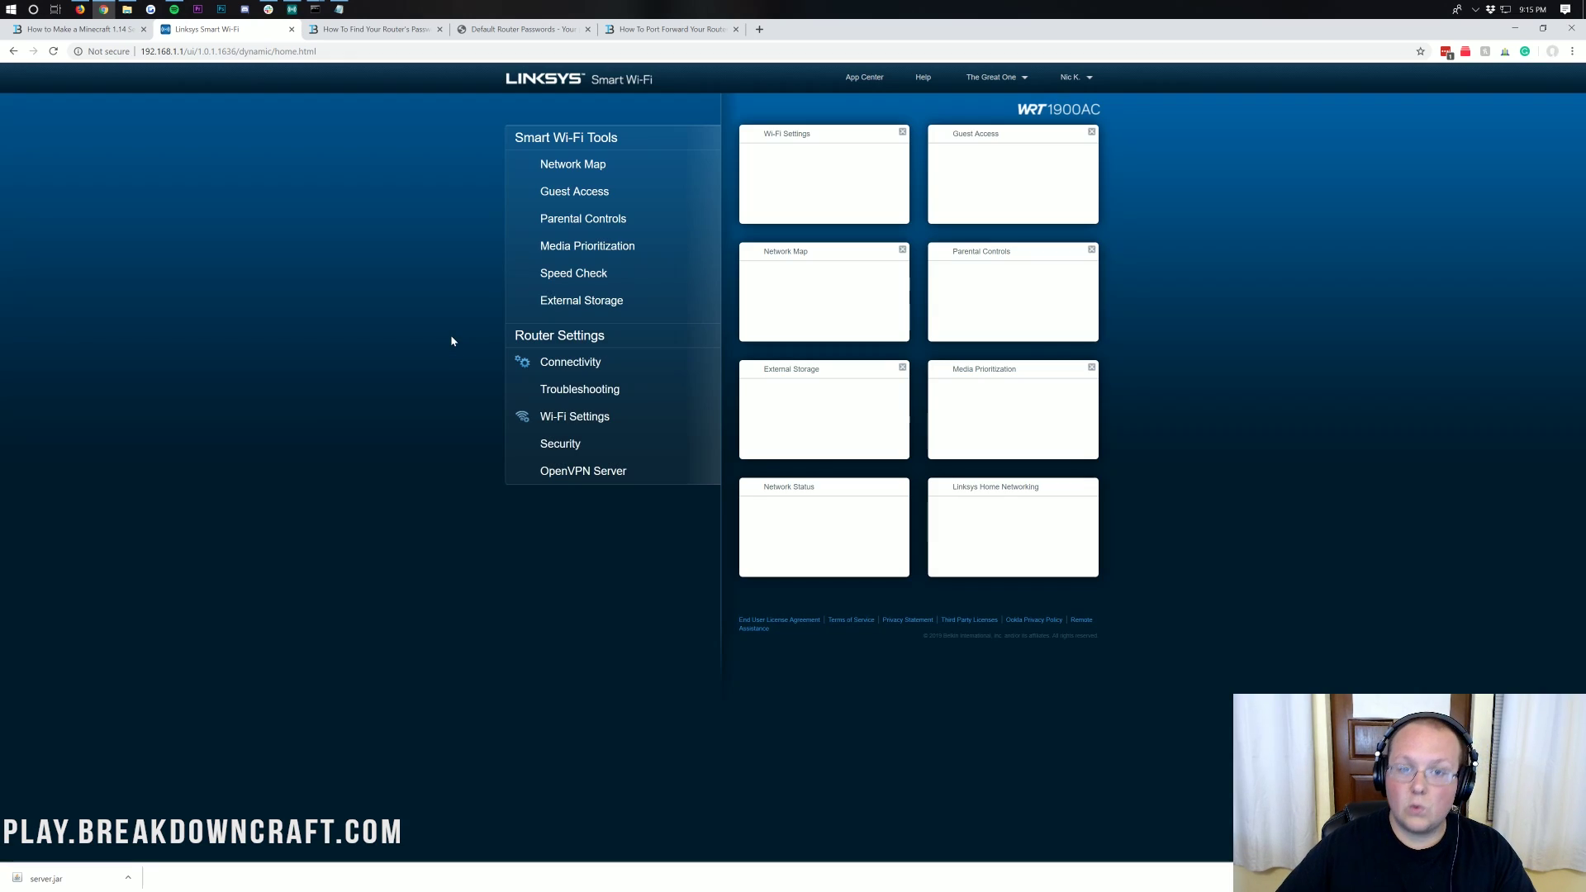
left_click(669, 30)
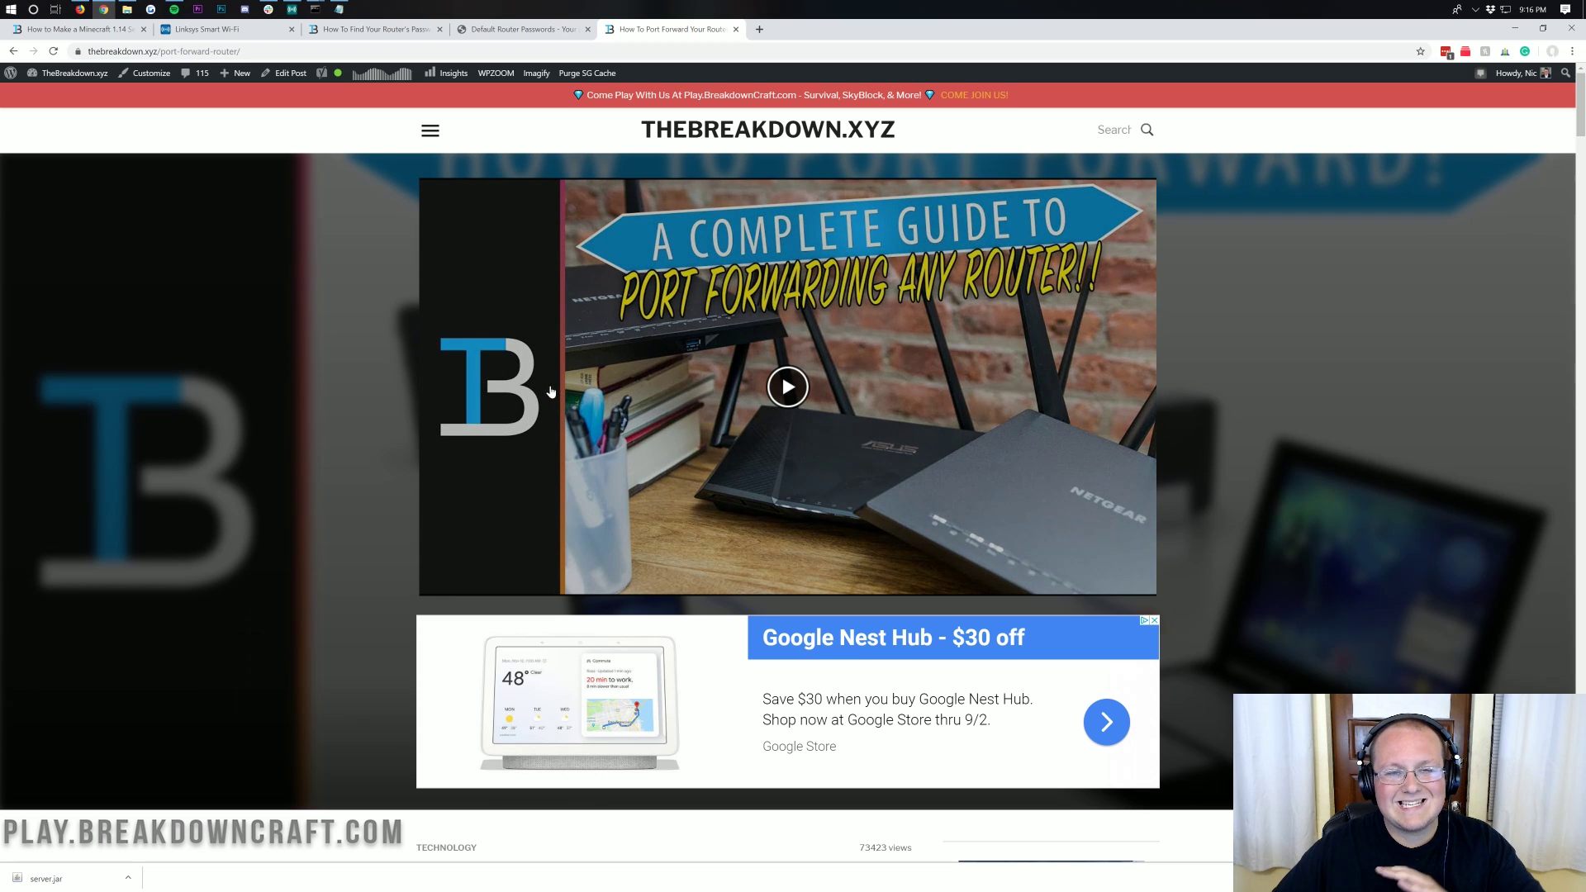
- Skim TheBreakdown.xyz's port-forwarding guide, then return to the Linksys Smart Wi-Fi dashboard tab
scroll(551, 392, "down", 2)
scroll(549, 393, "up", 2)
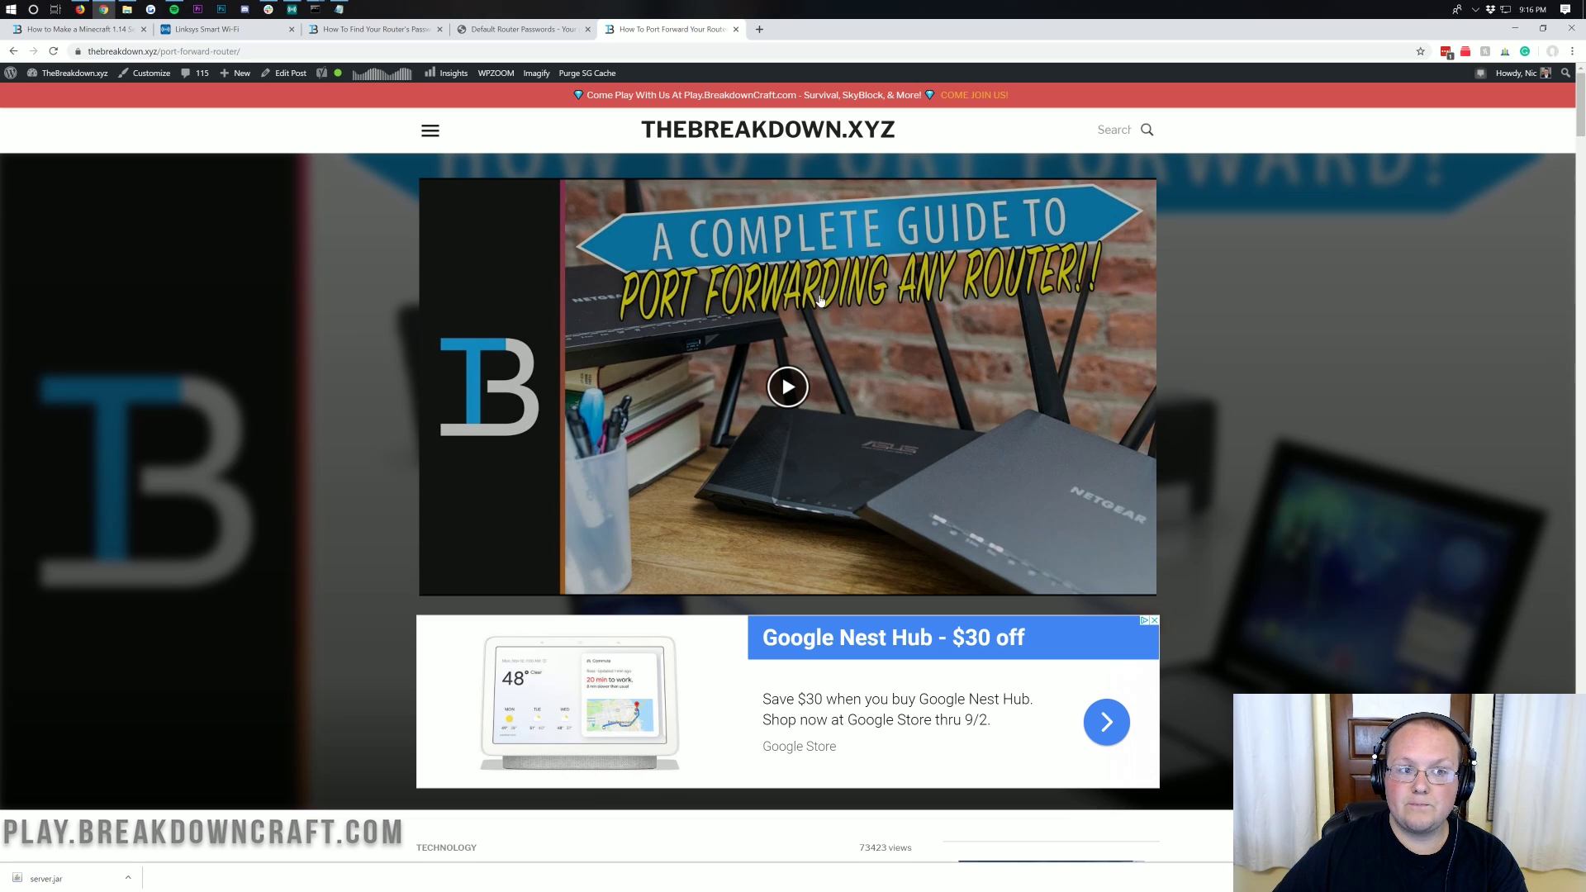
left_click(222, 34)
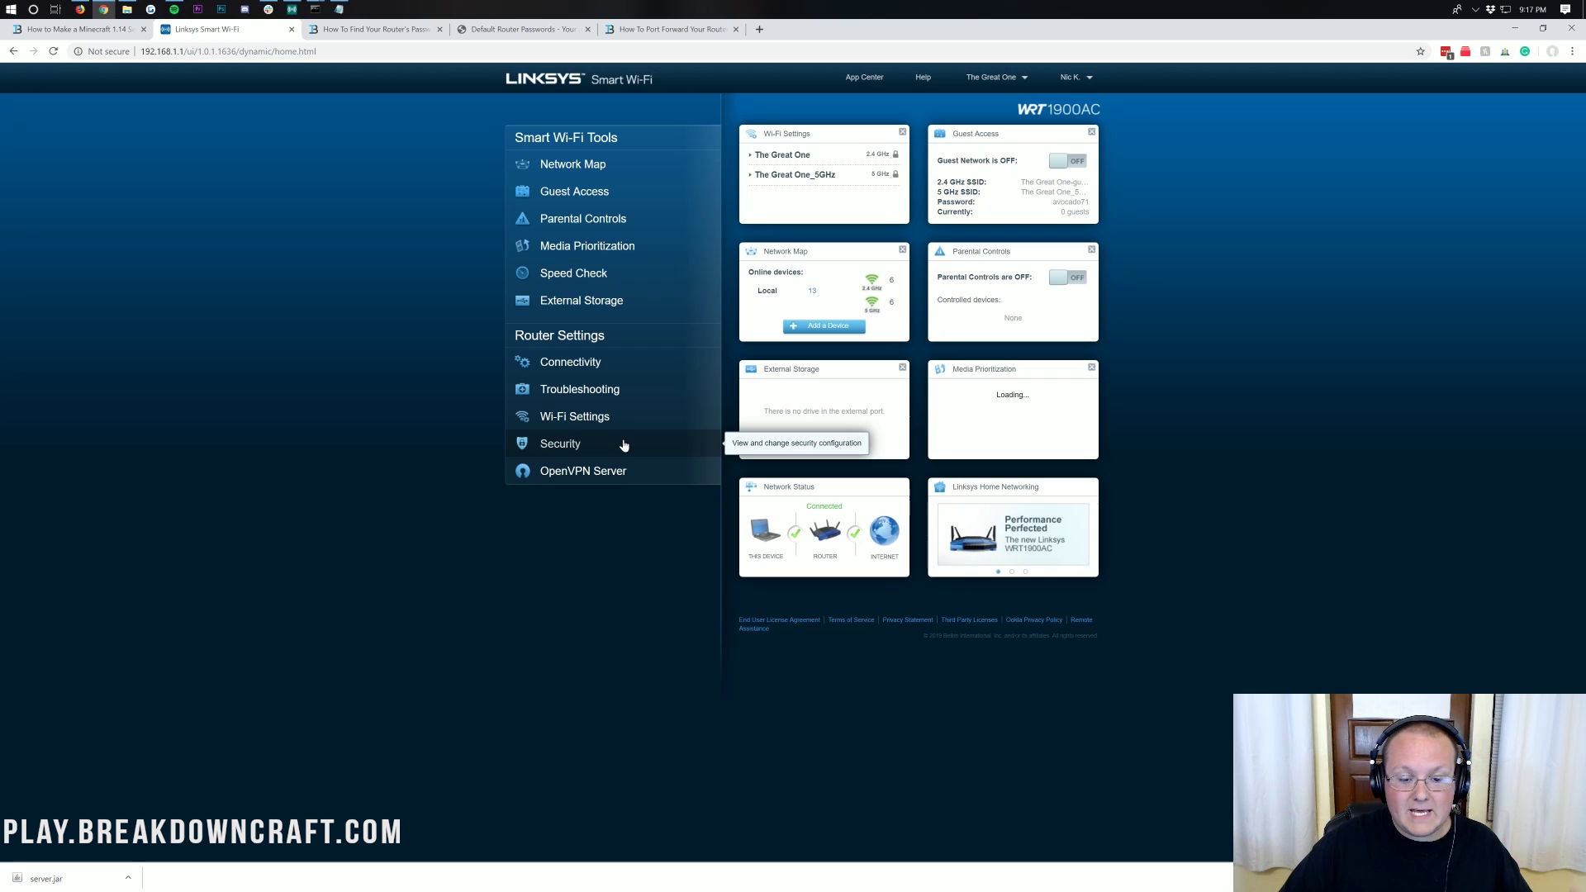
- Under Security > Apps and Gaming > Single Port Forwarding, delete the existing Minecraft rule
left_click(624, 445)
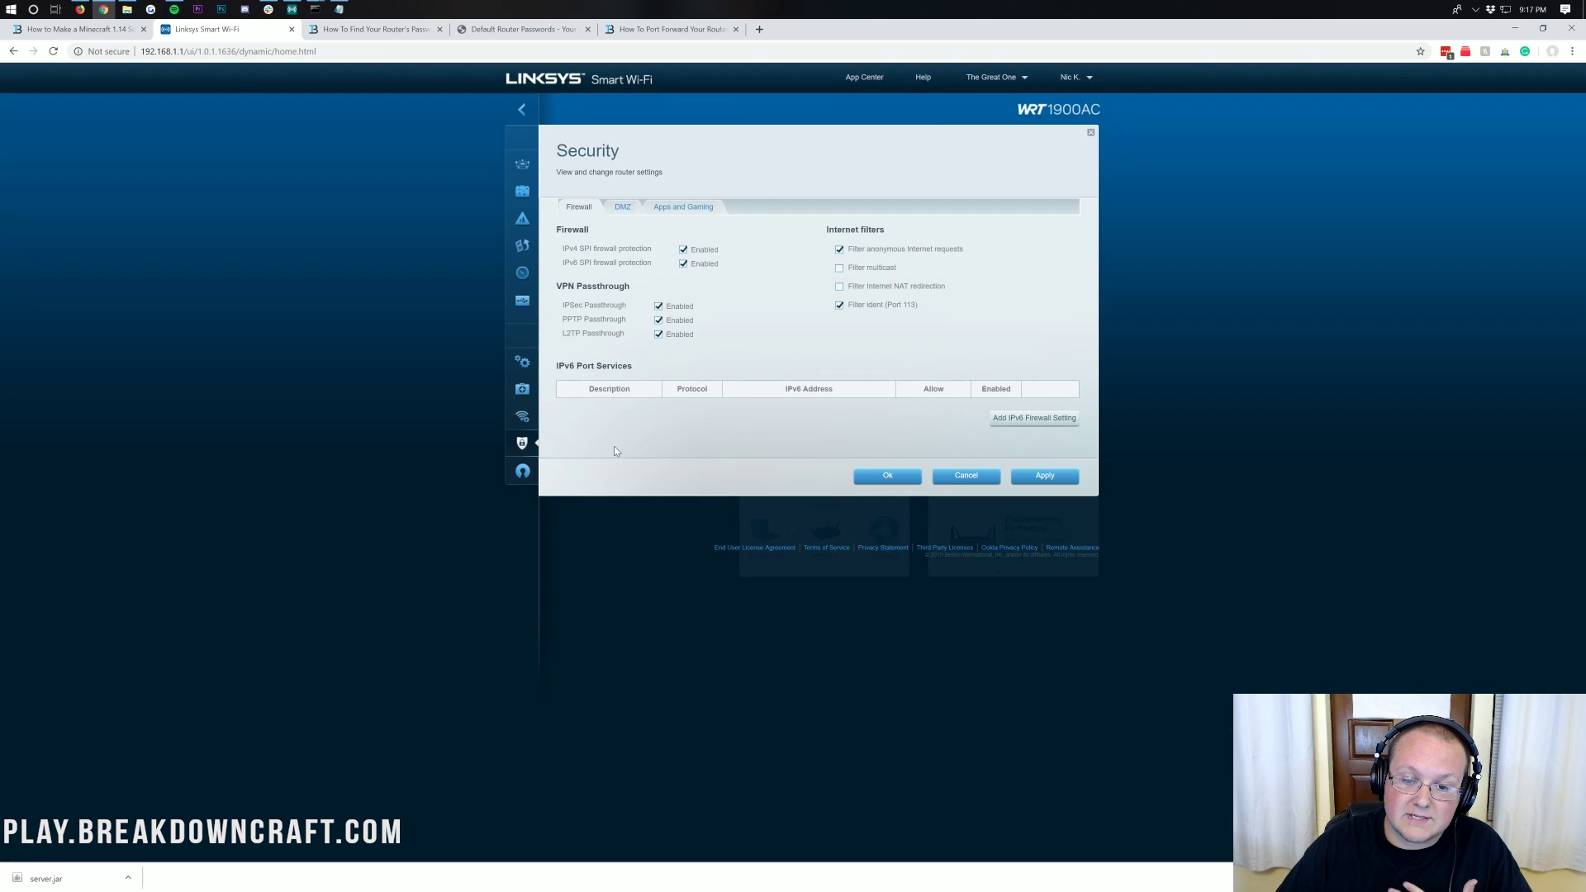
left_click(684, 207)
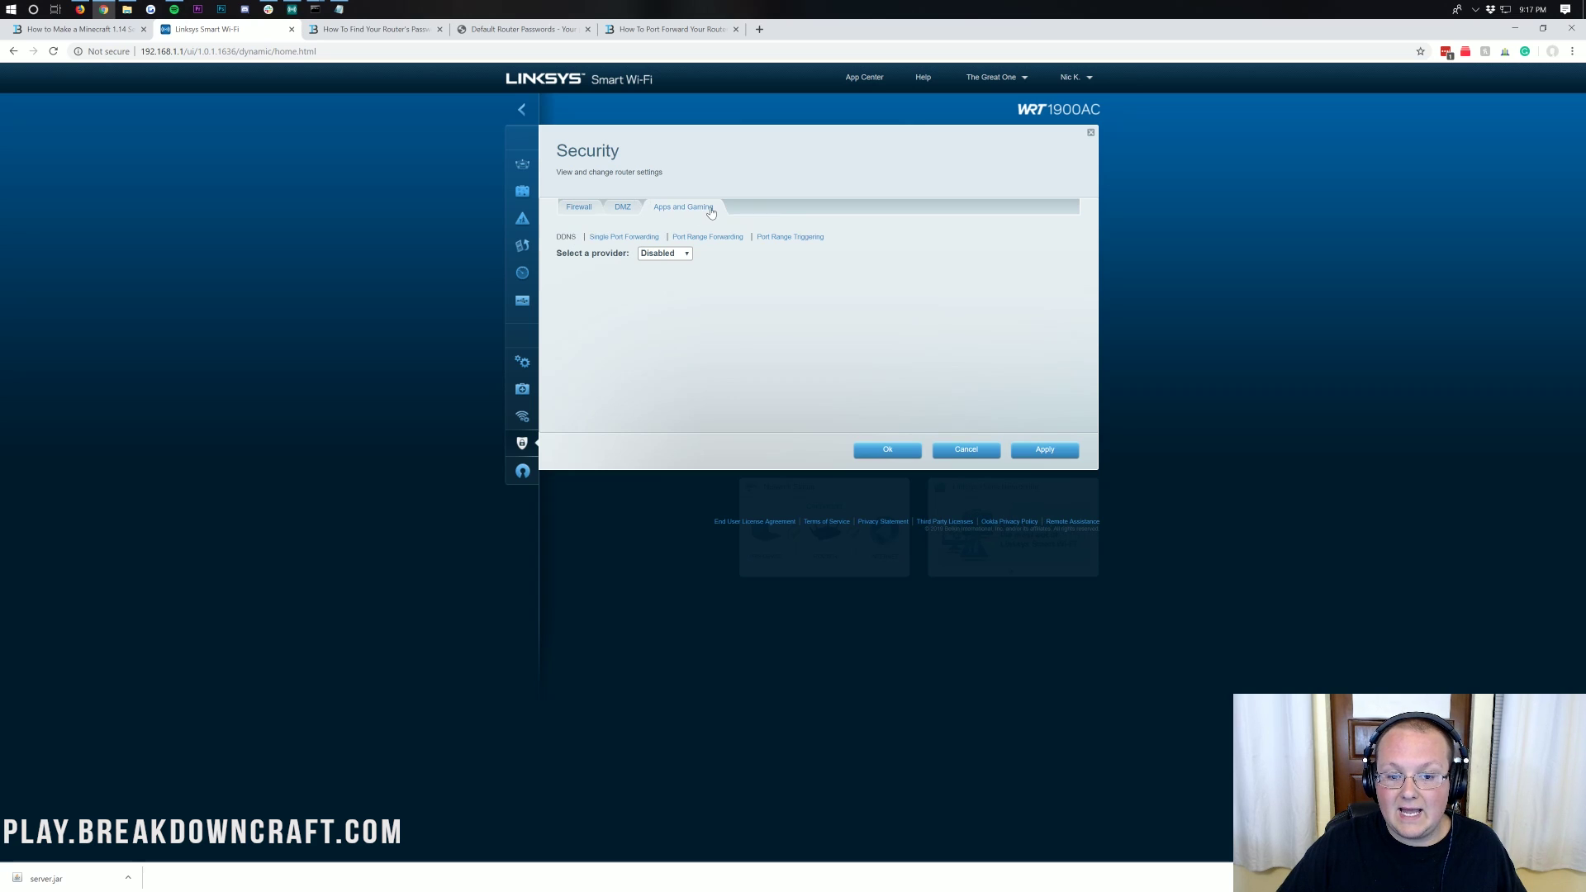
left_click(624, 238)
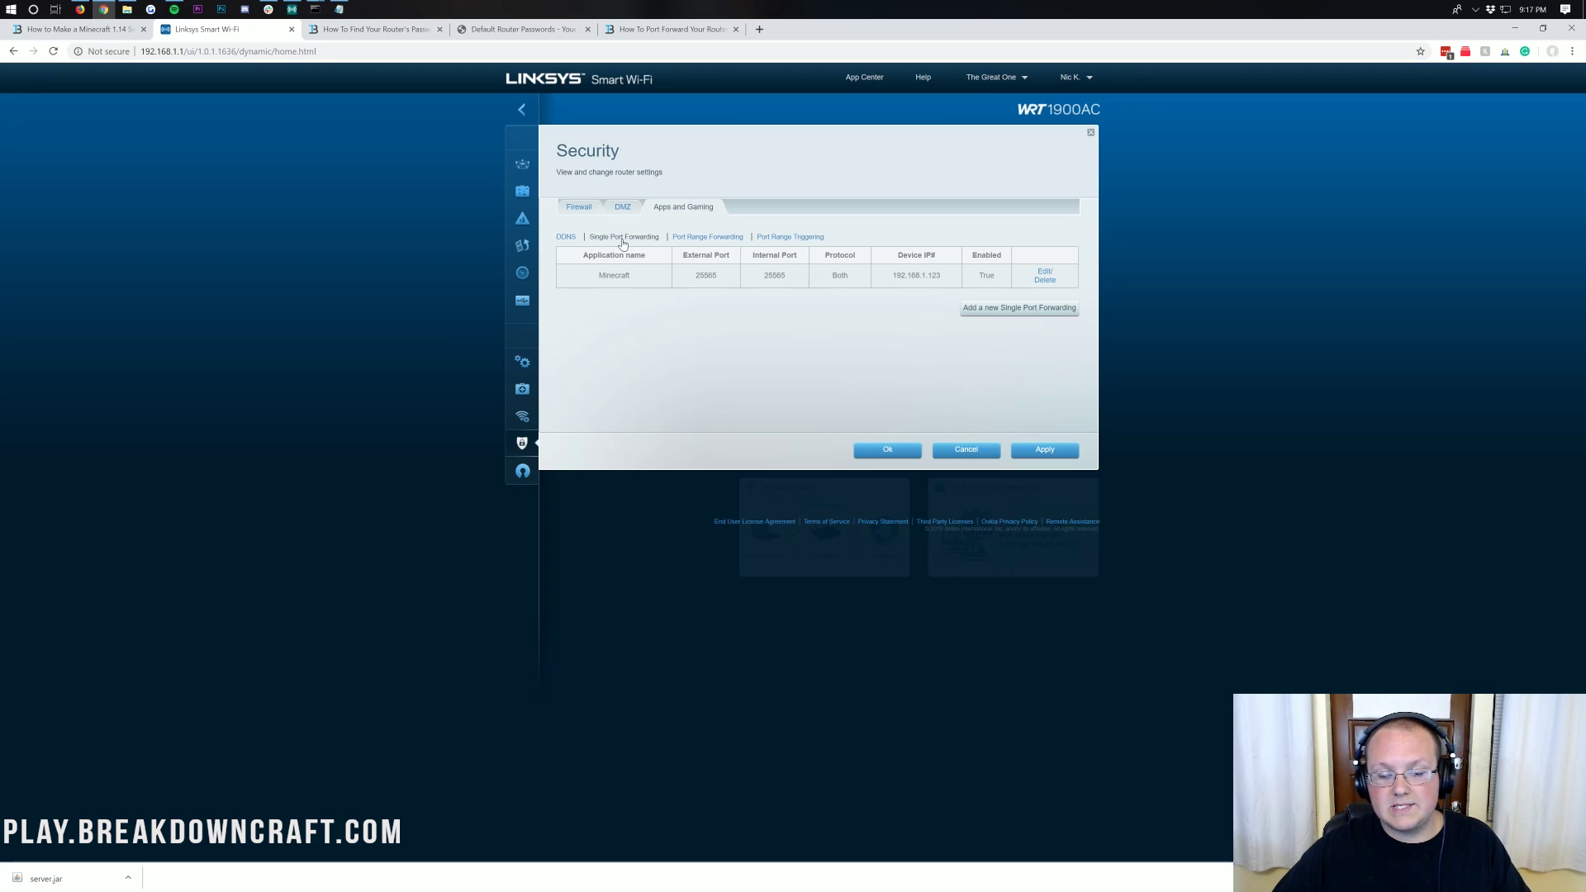
left_click(1045, 280)
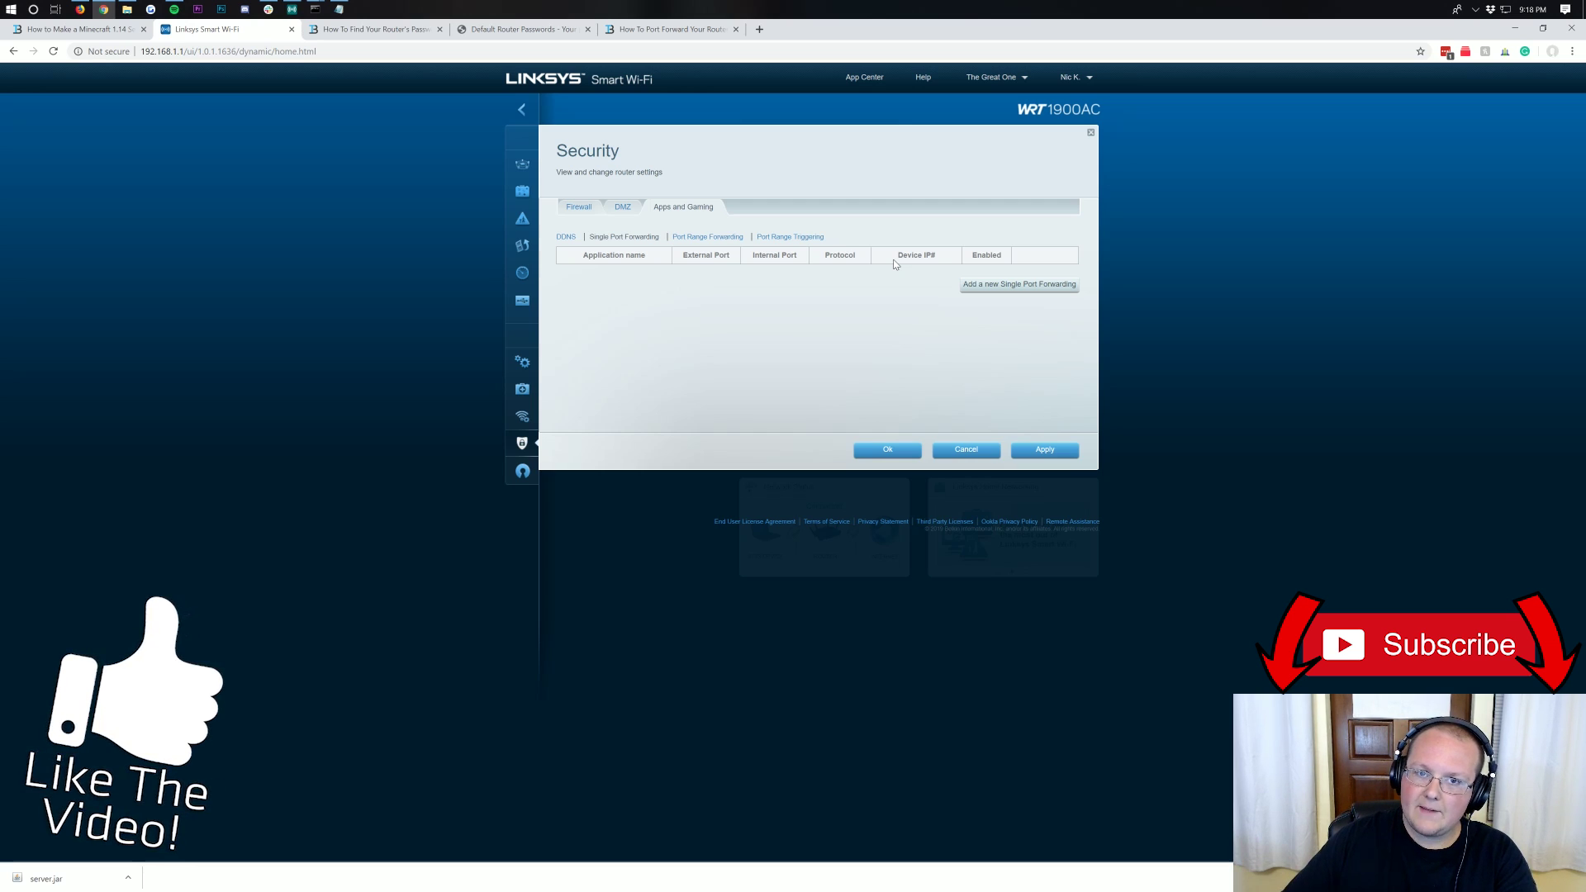
- Add a new forwarding rule named Minecraft with external and internal port 25565
left_click(1012, 290)
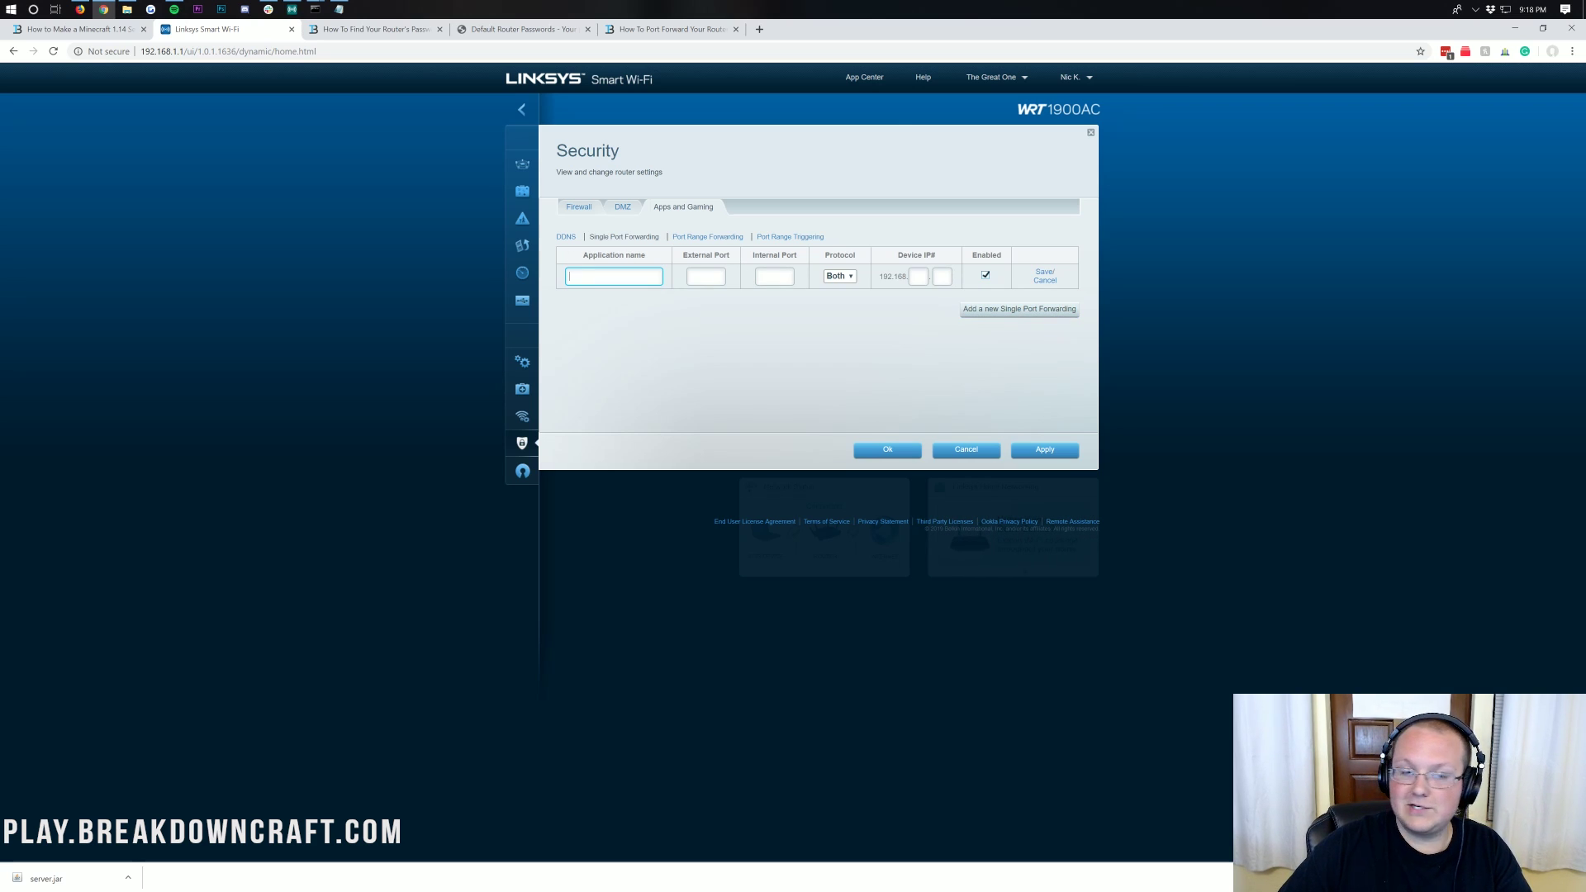
type("Minecraft")
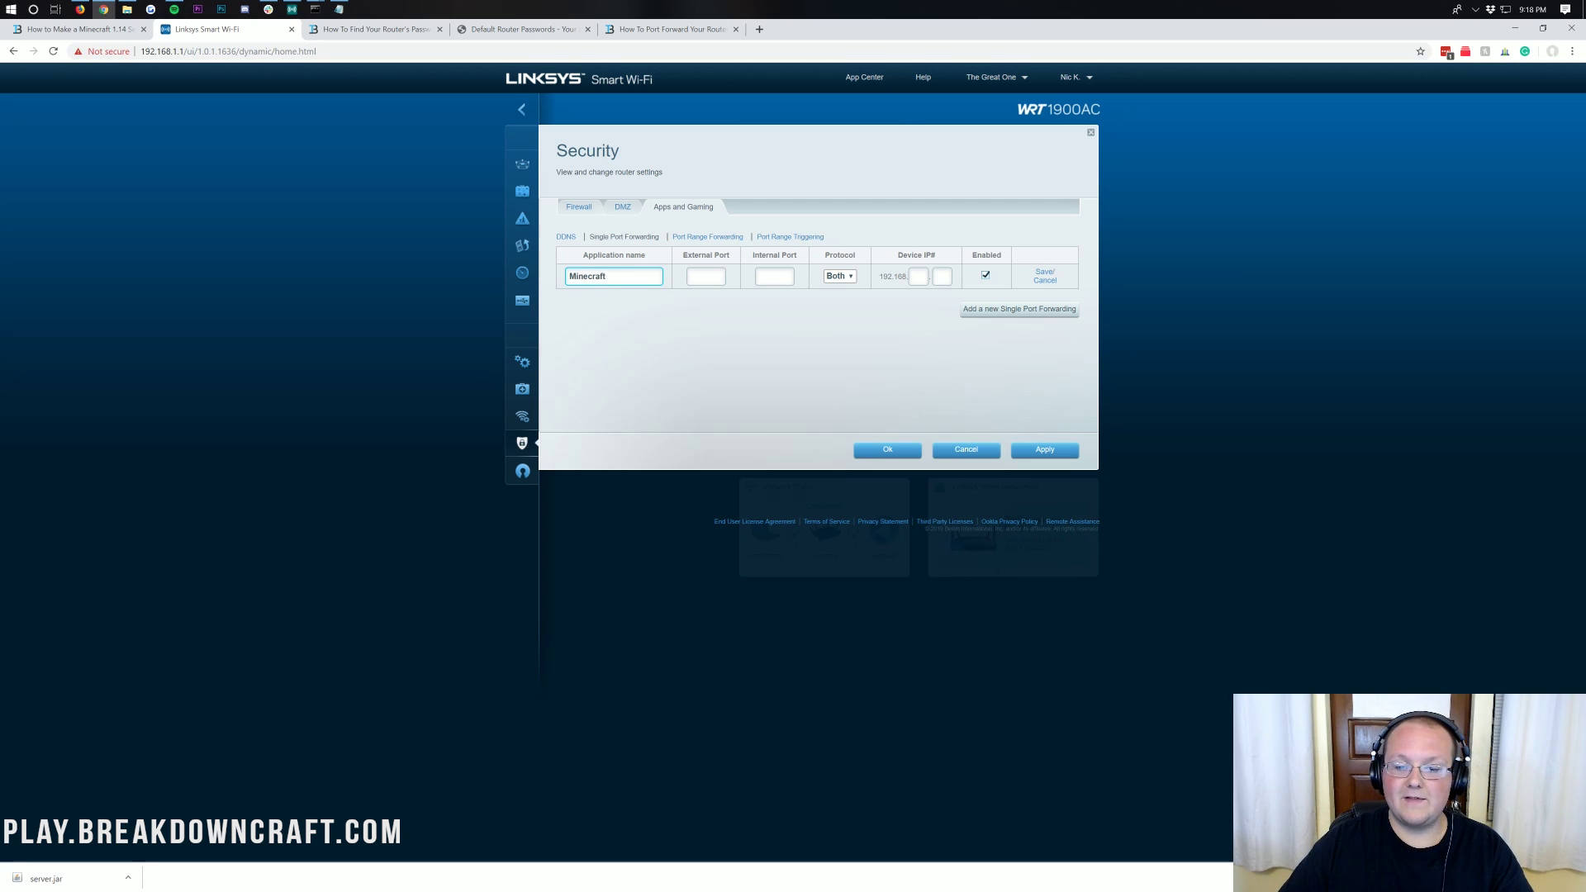
key("ctrl+a")
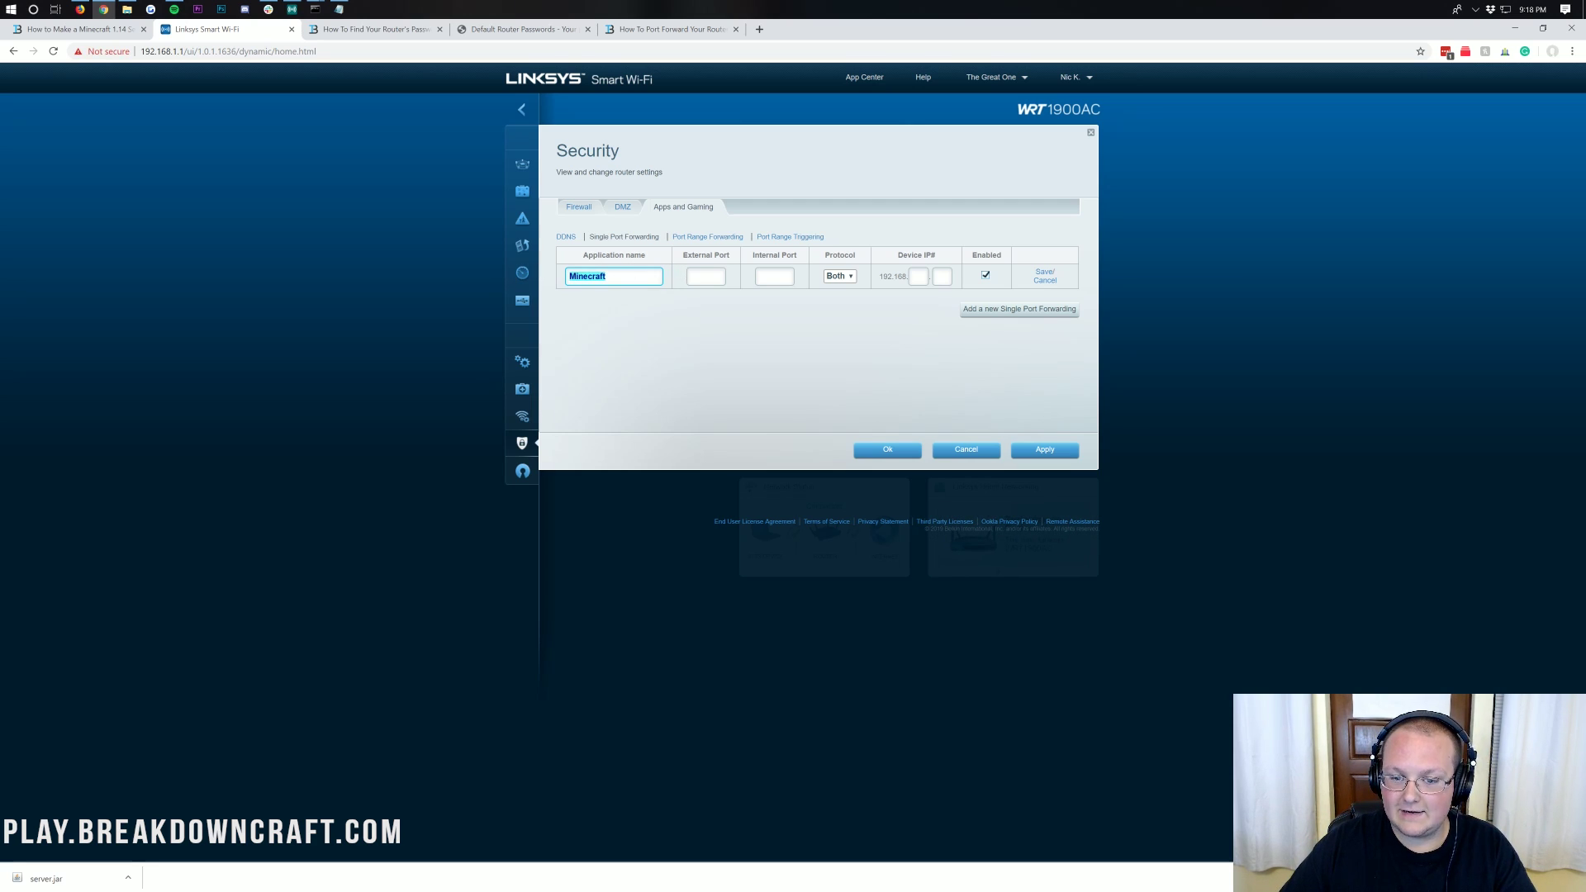
left_click(705, 276)
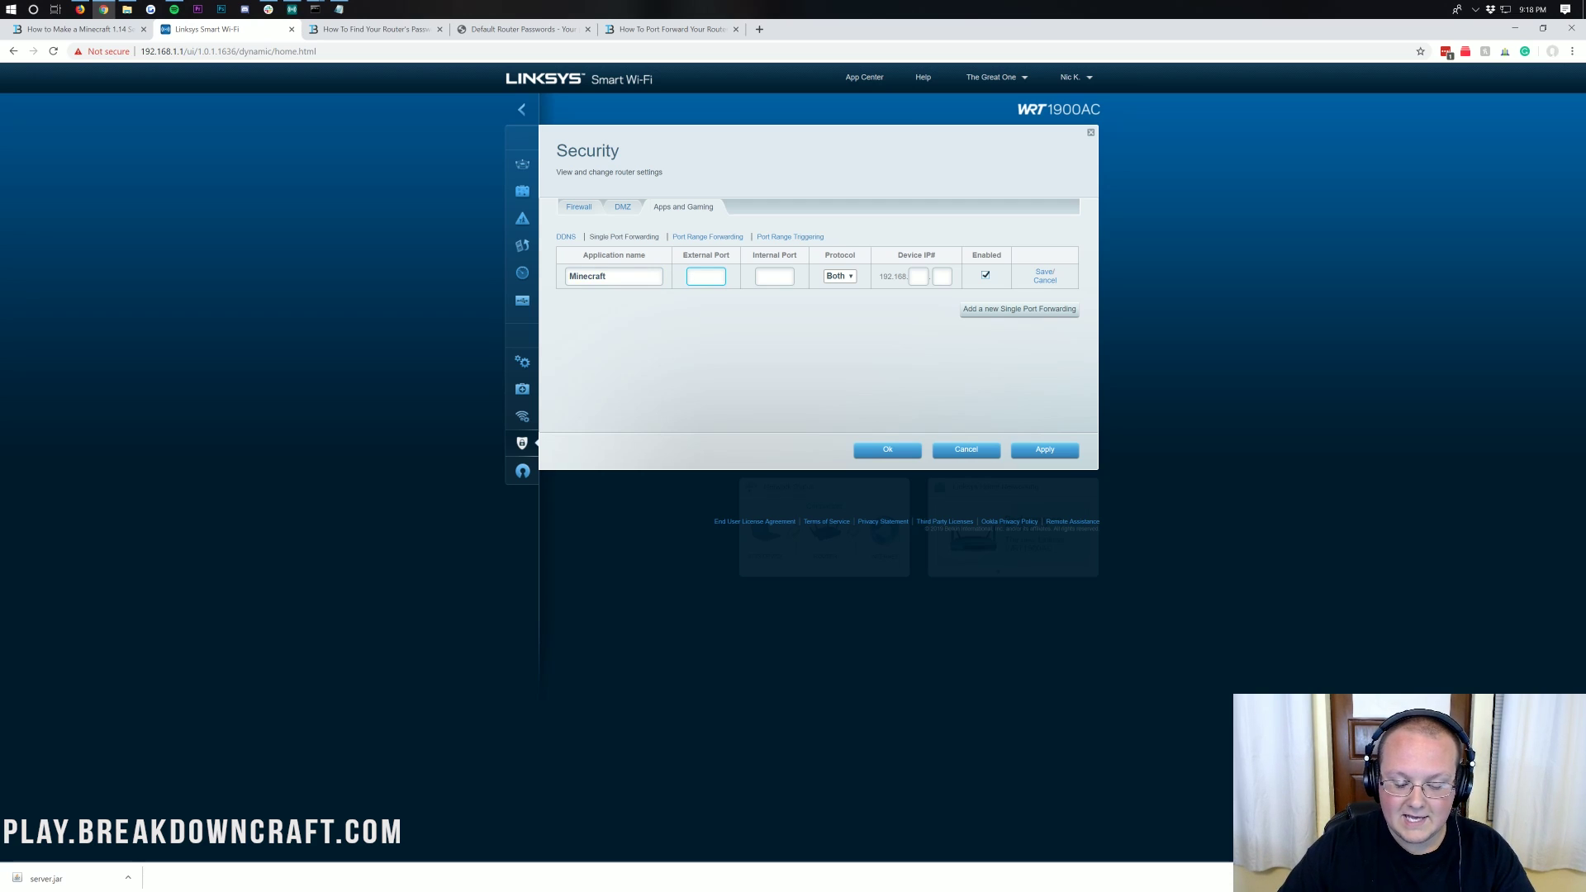
type("5565")
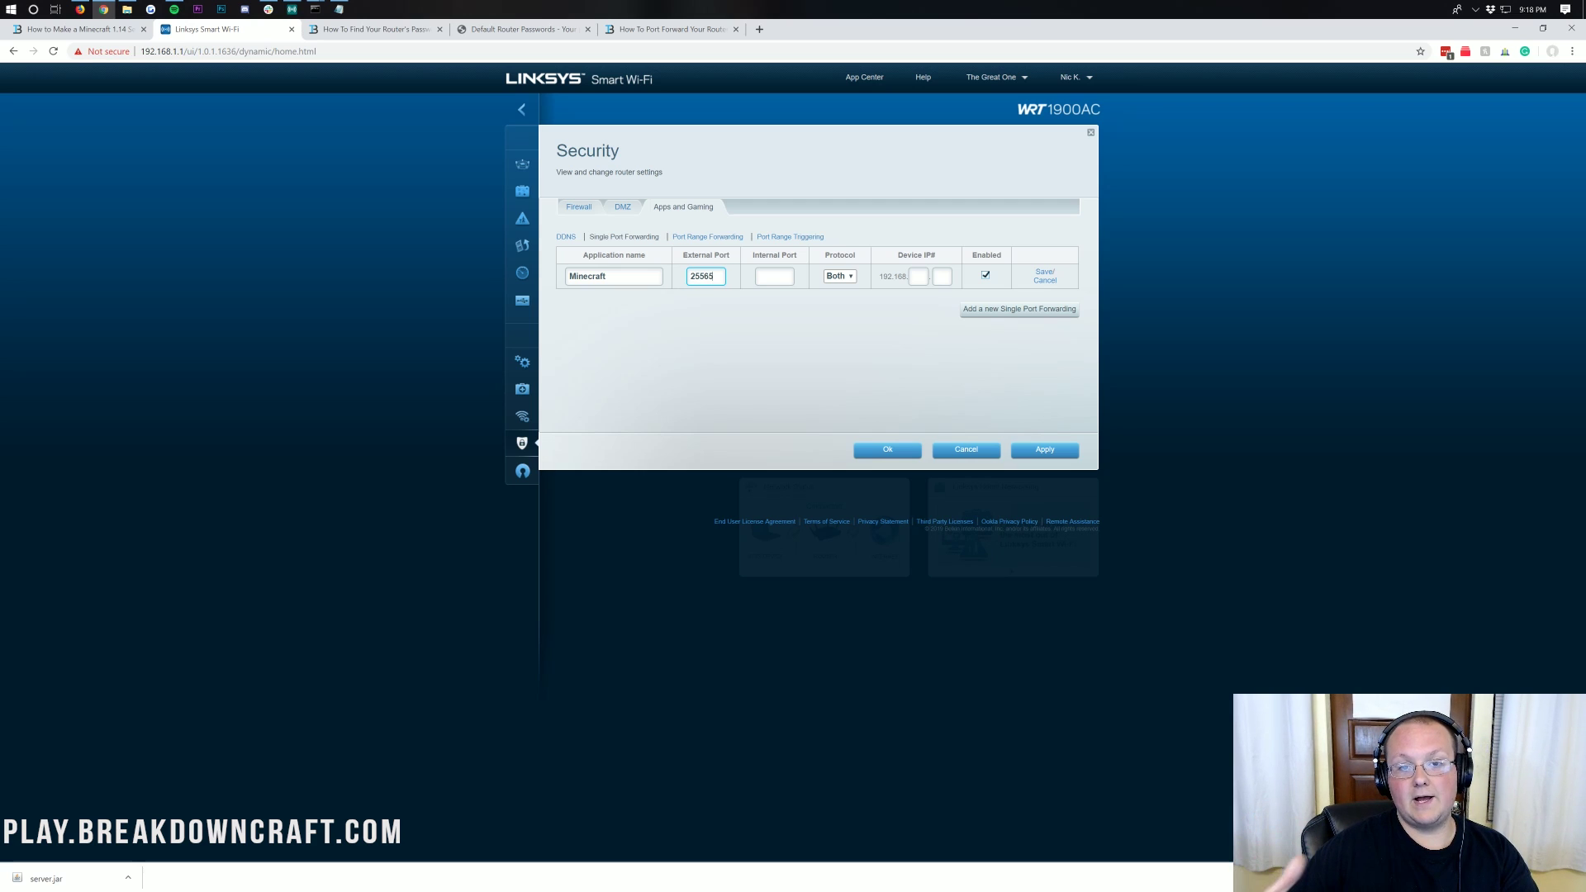
double_click(702, 276)
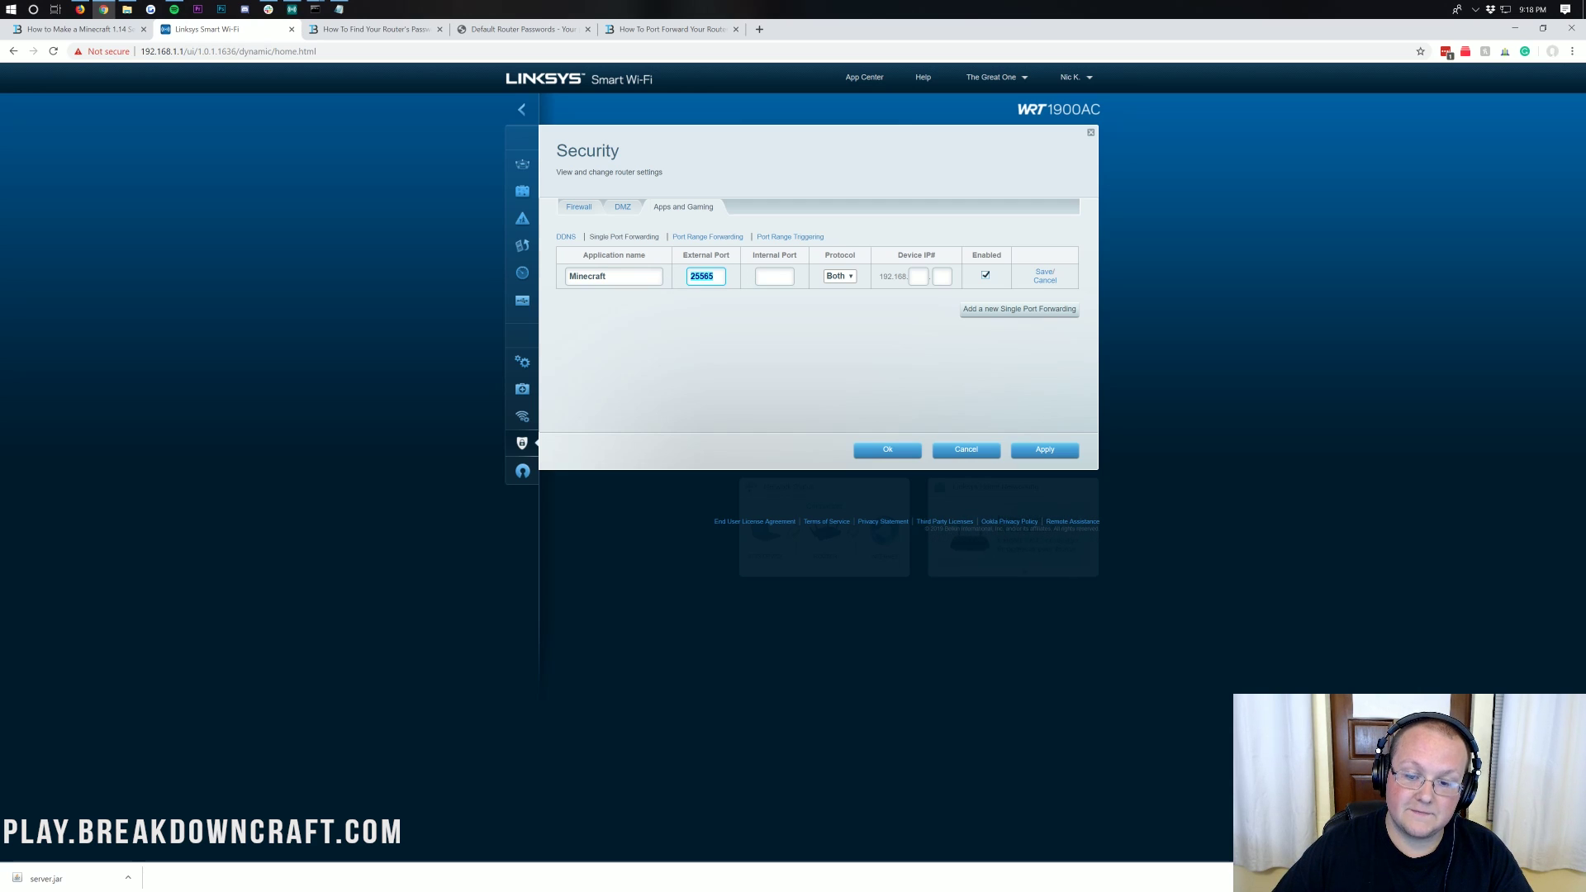
left_click(774, 276)
type("25")
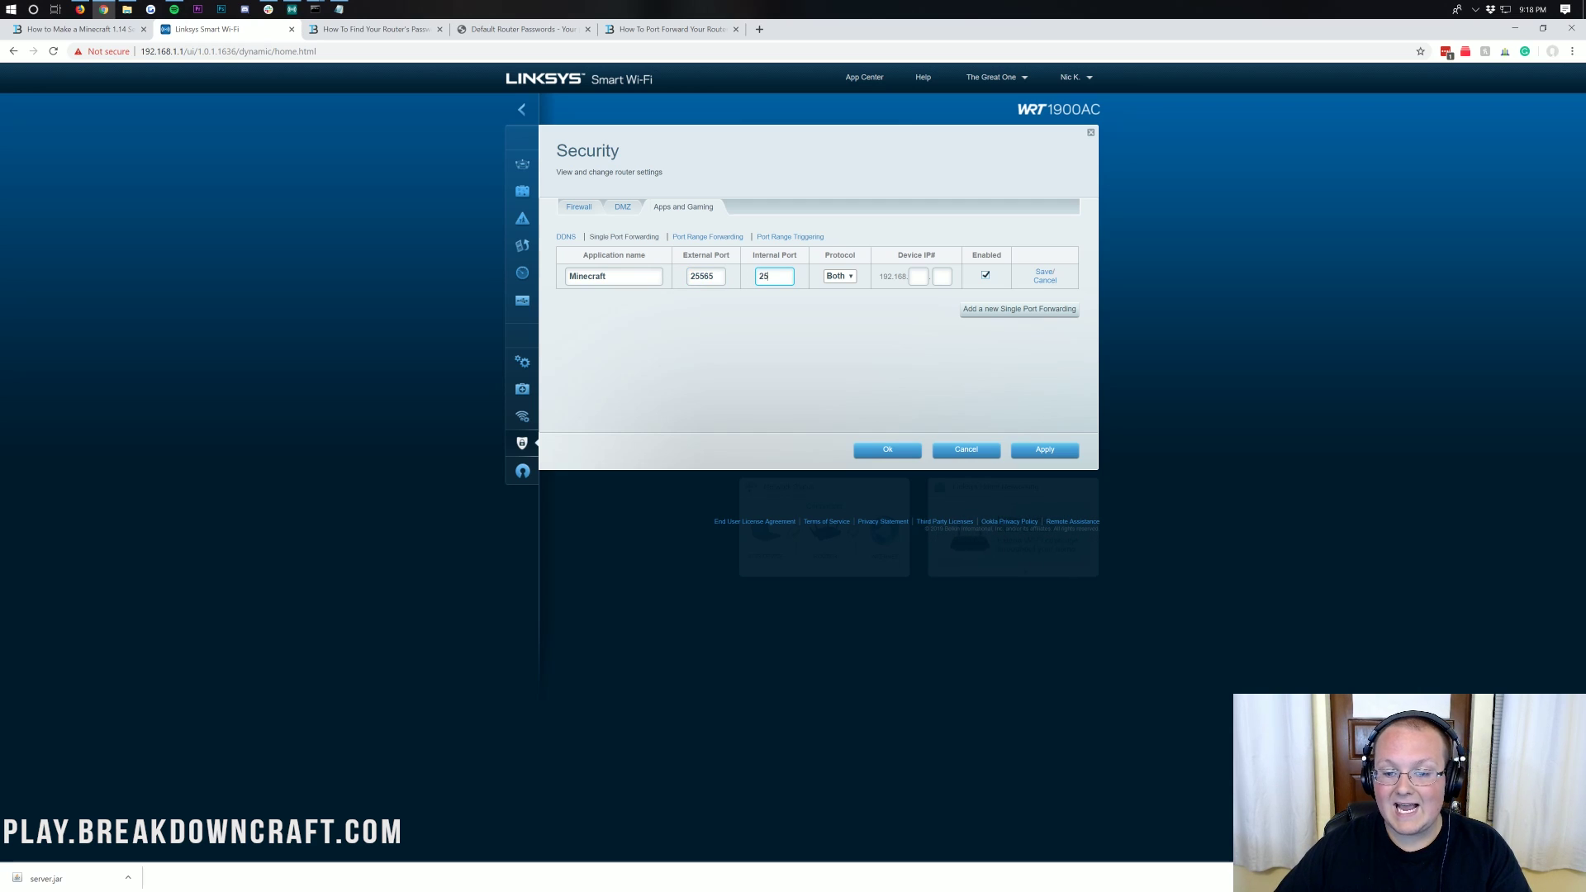
type("565")
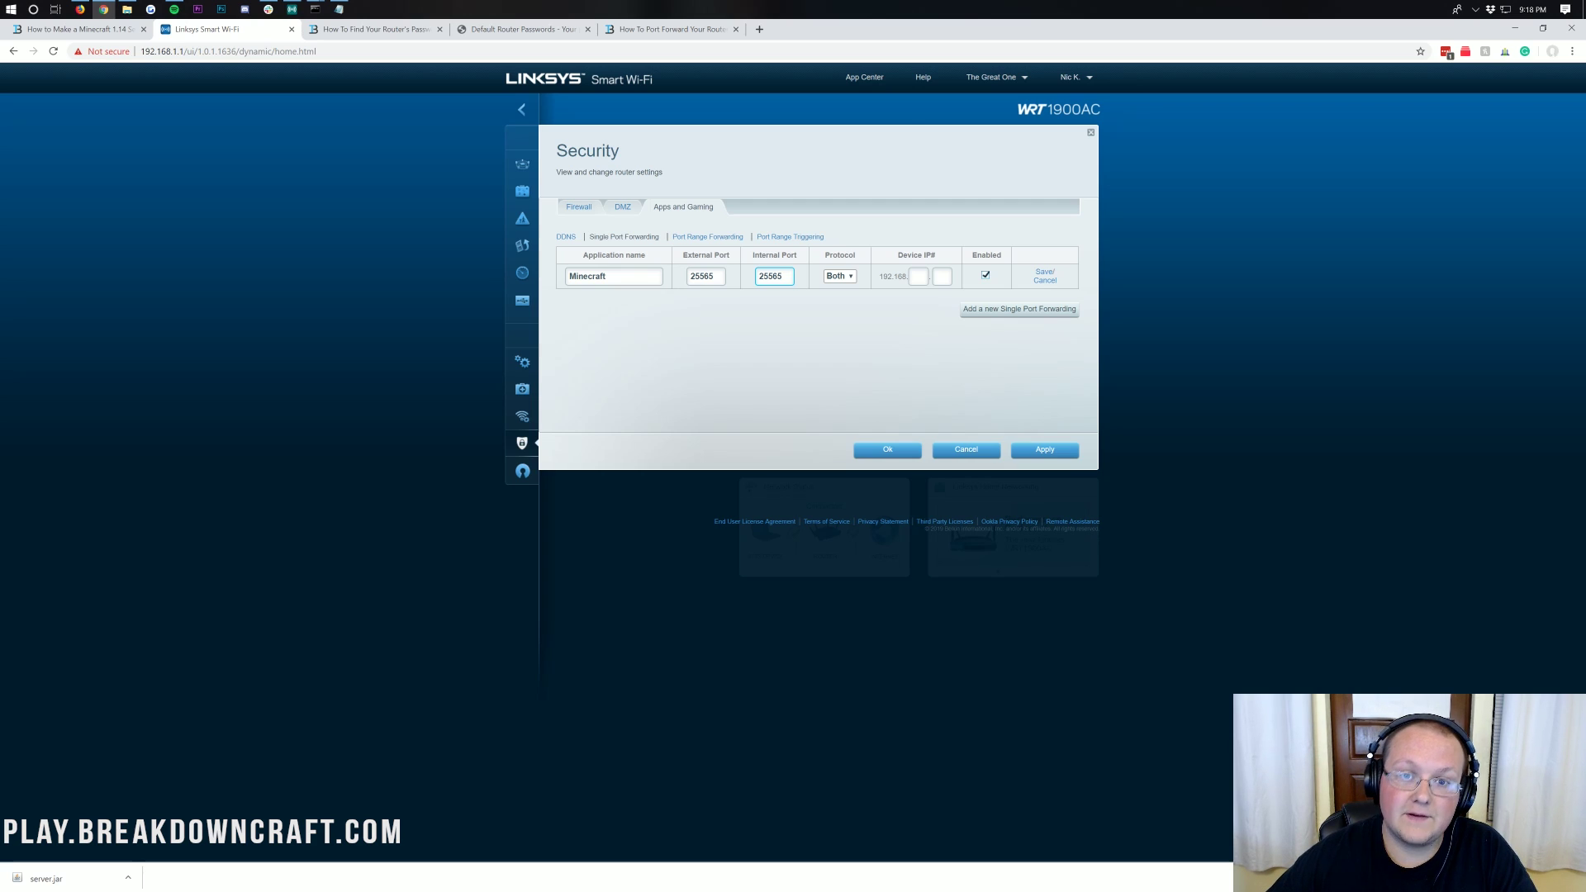
- Set the Minecraft rule's protocol to Both
left_click(838, 276)
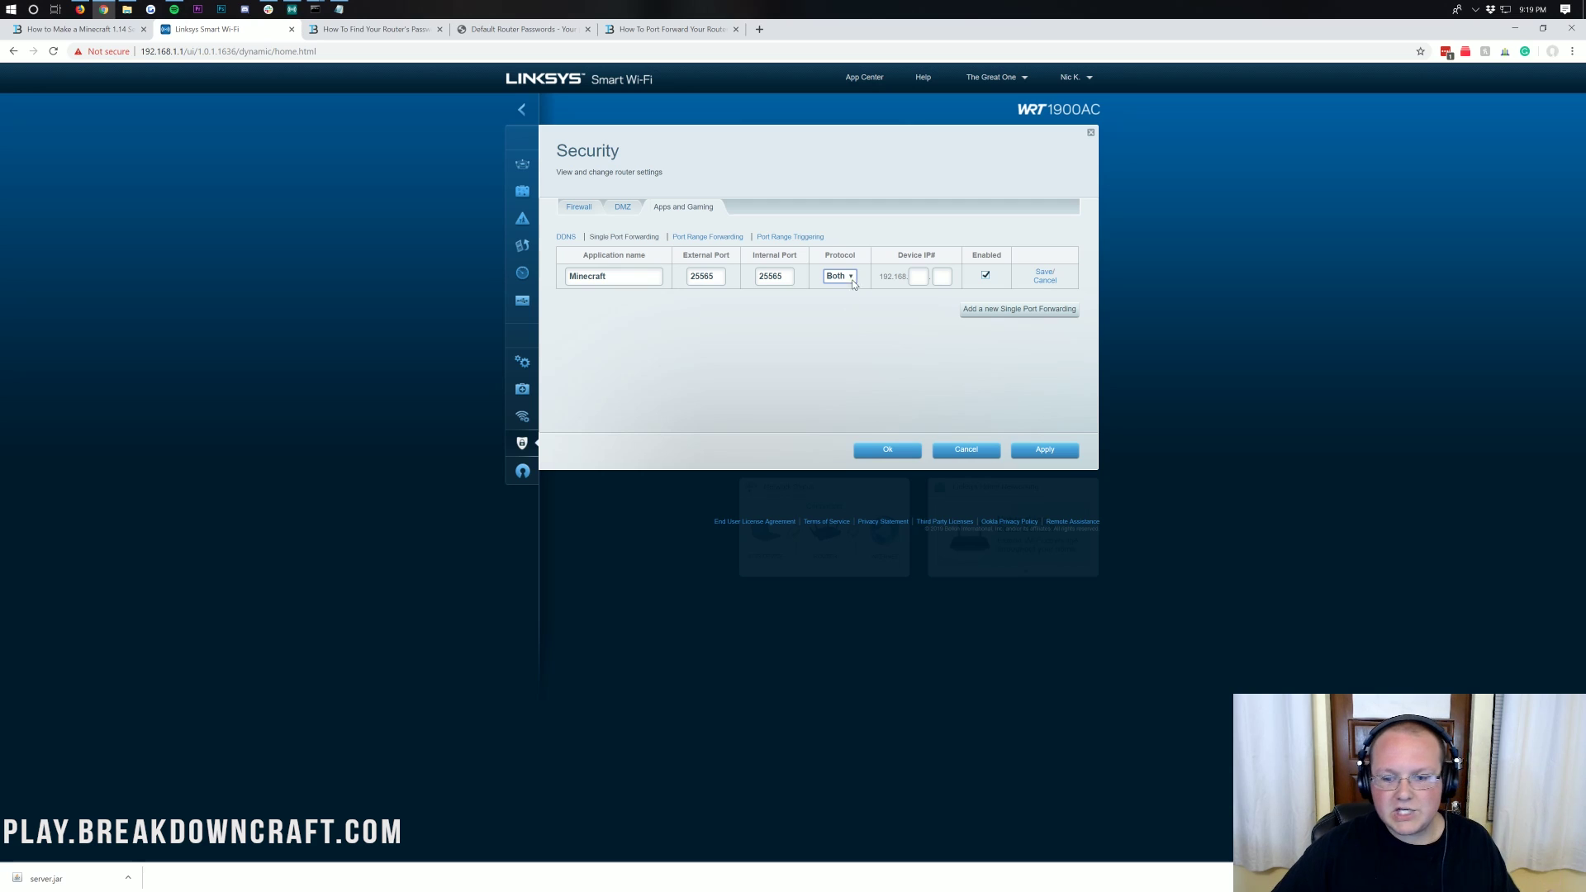
left_click(841, 277)
left_click(836, 288)
left_click(838, 277)
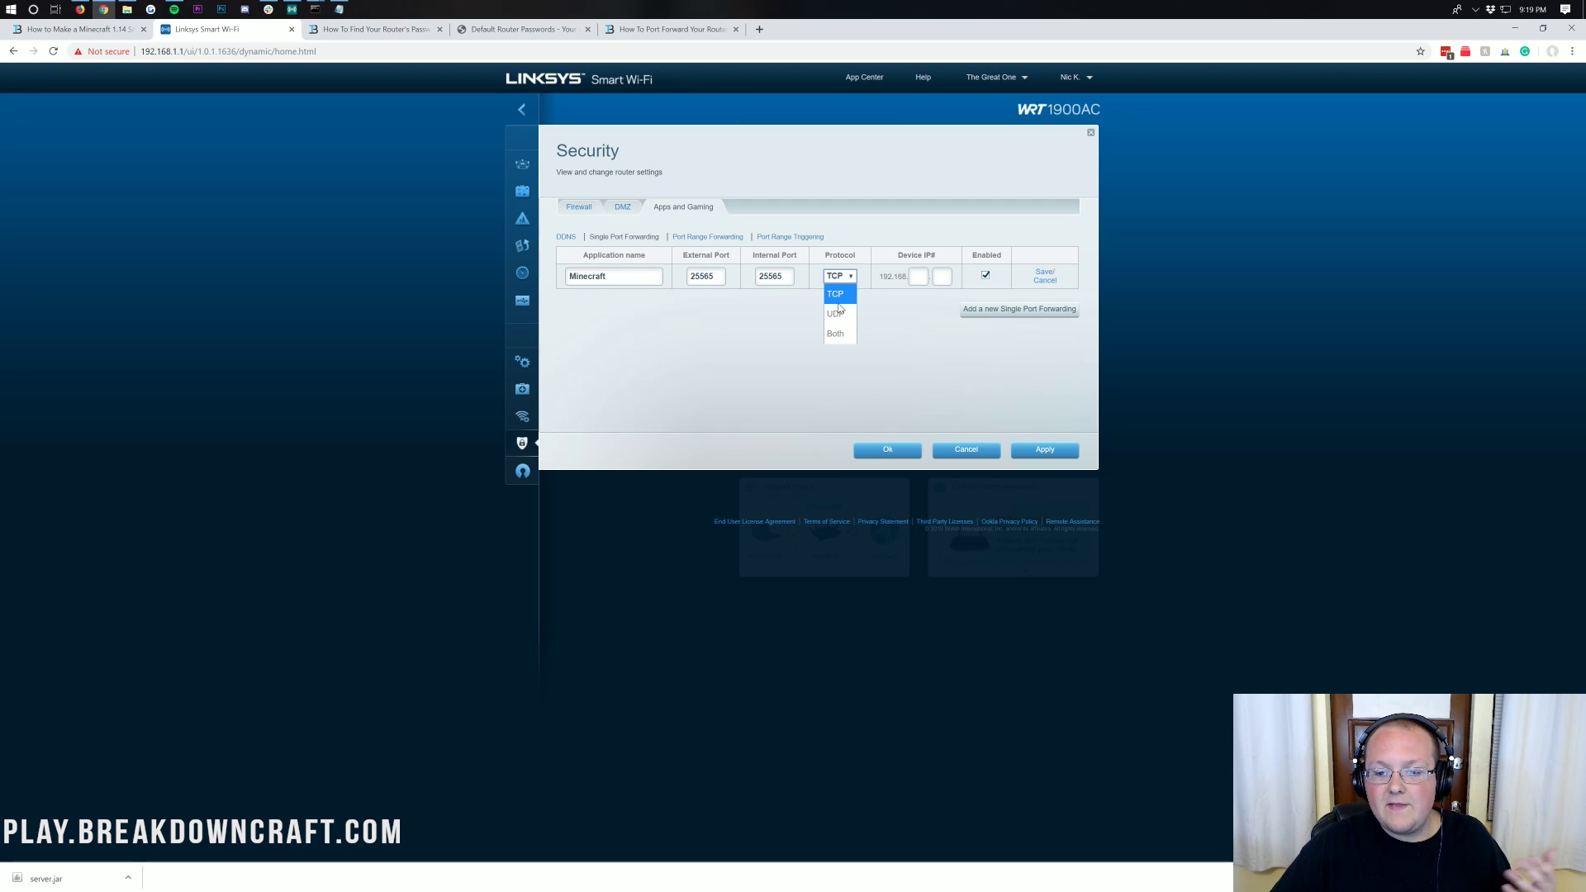
left_click(836, 314)
left_click(837, 277)
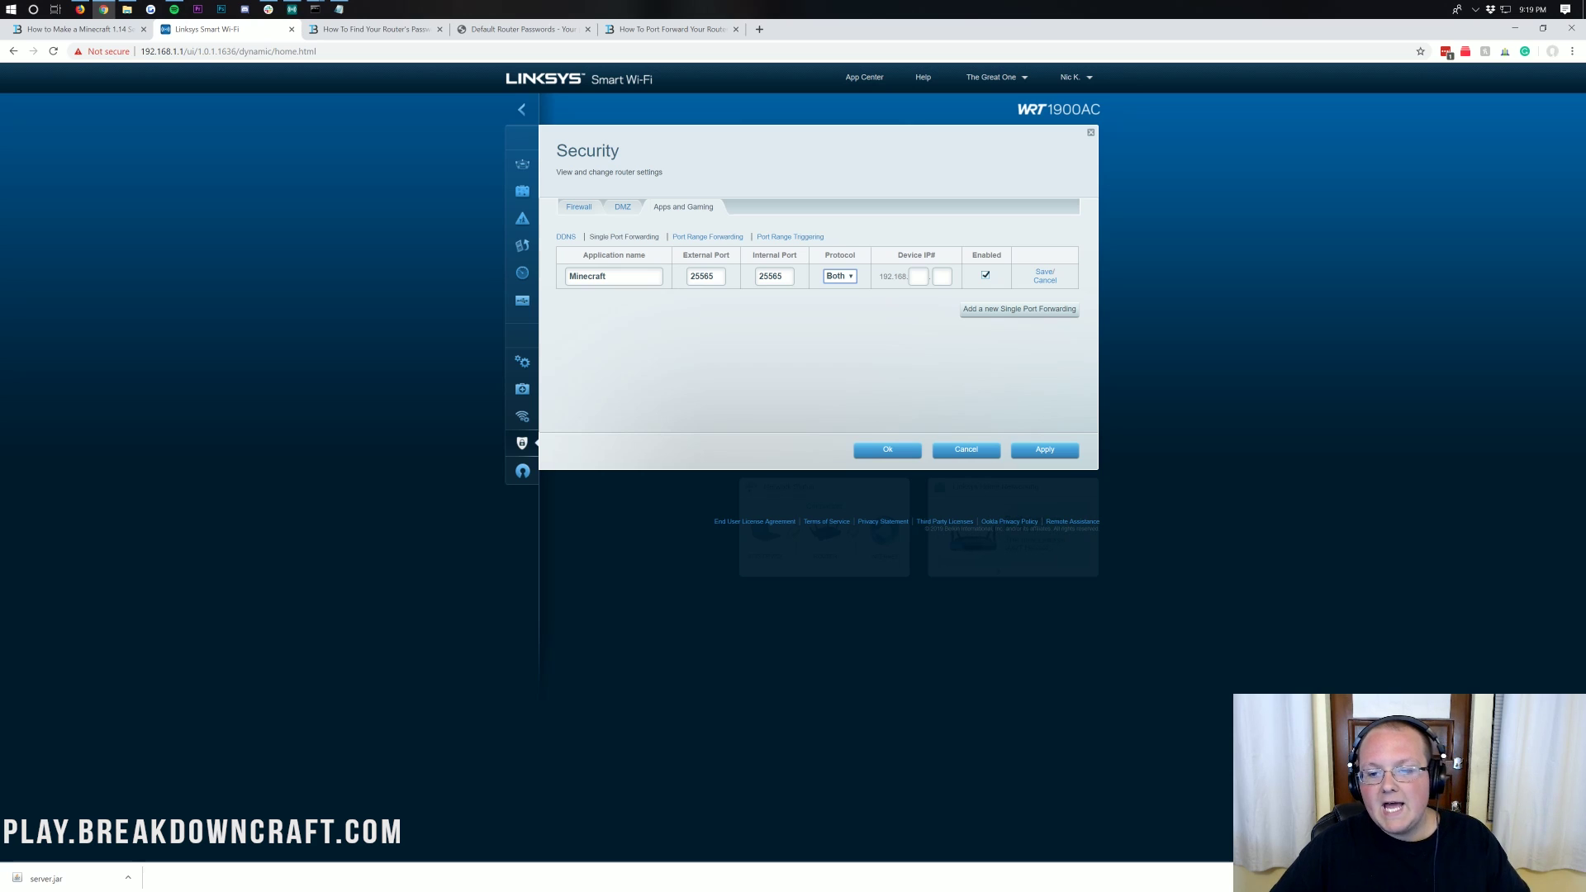
left_click(918, 277)
- Using the noted IPv4 address, set the rule's device IP to 192.168.1.123
left_click(341, 8)
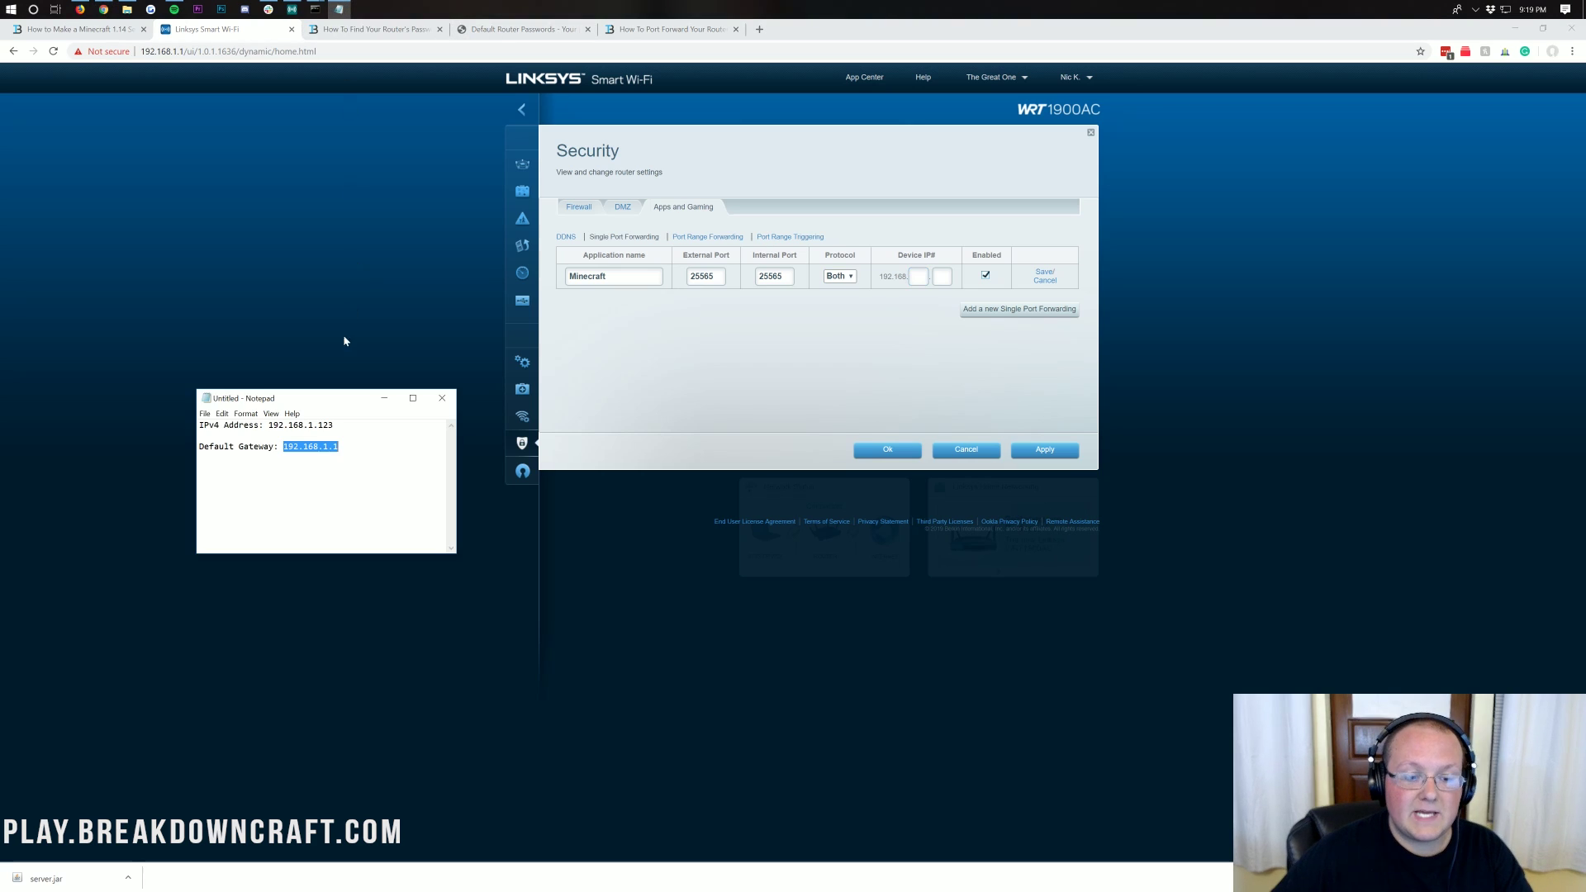
left_click_drag(334, 425, 308, 426)
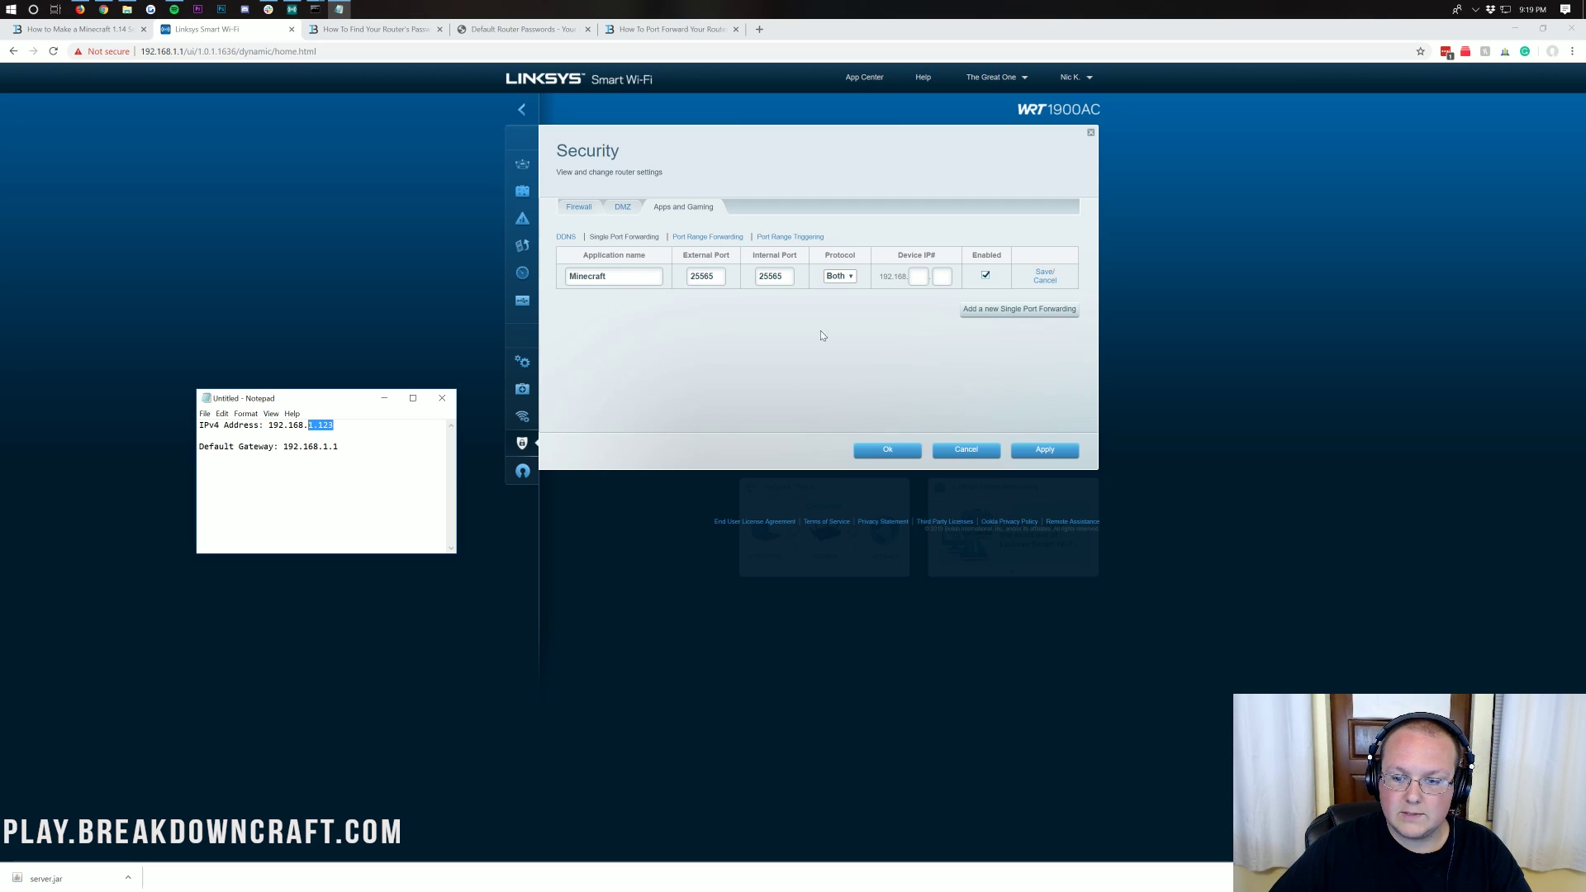
left_click(915, 279)
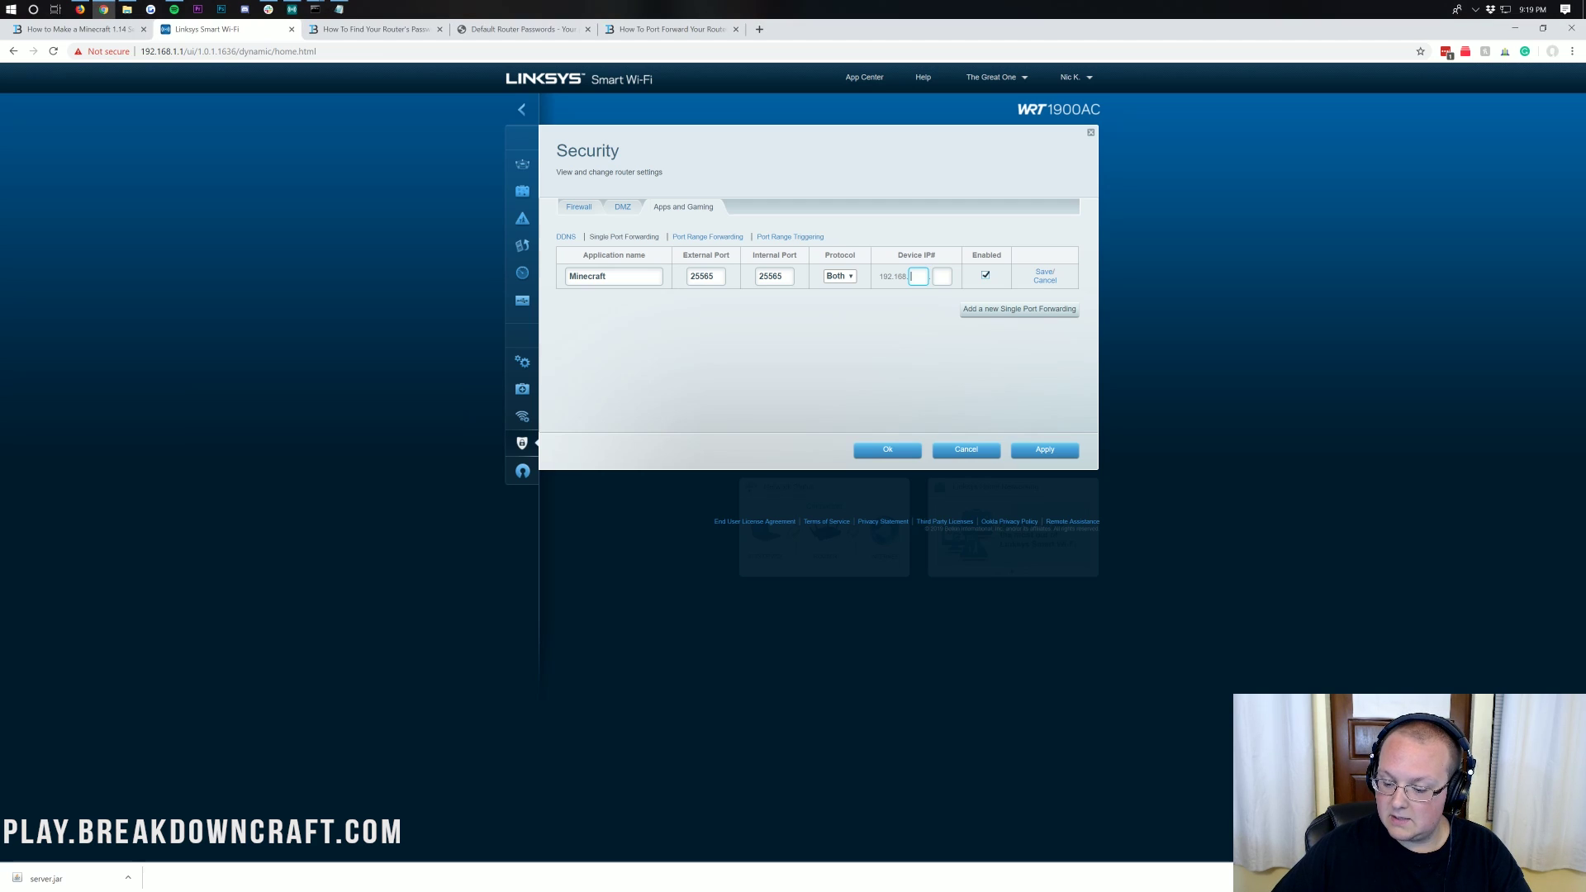
type("1")
key("Tab")
type("123")
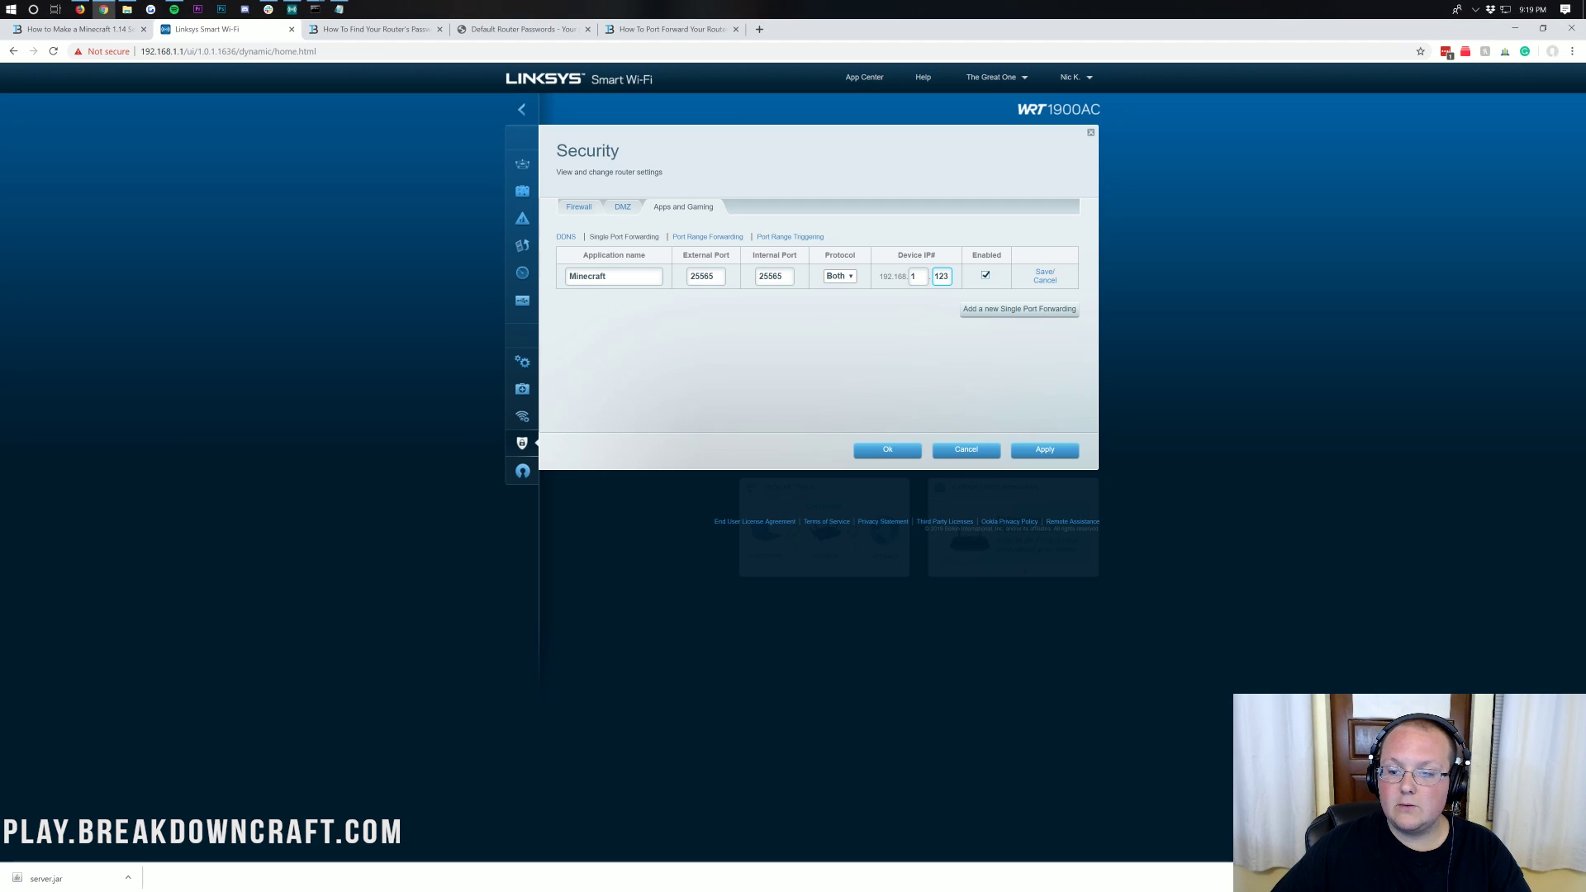
left_click(921, 313)
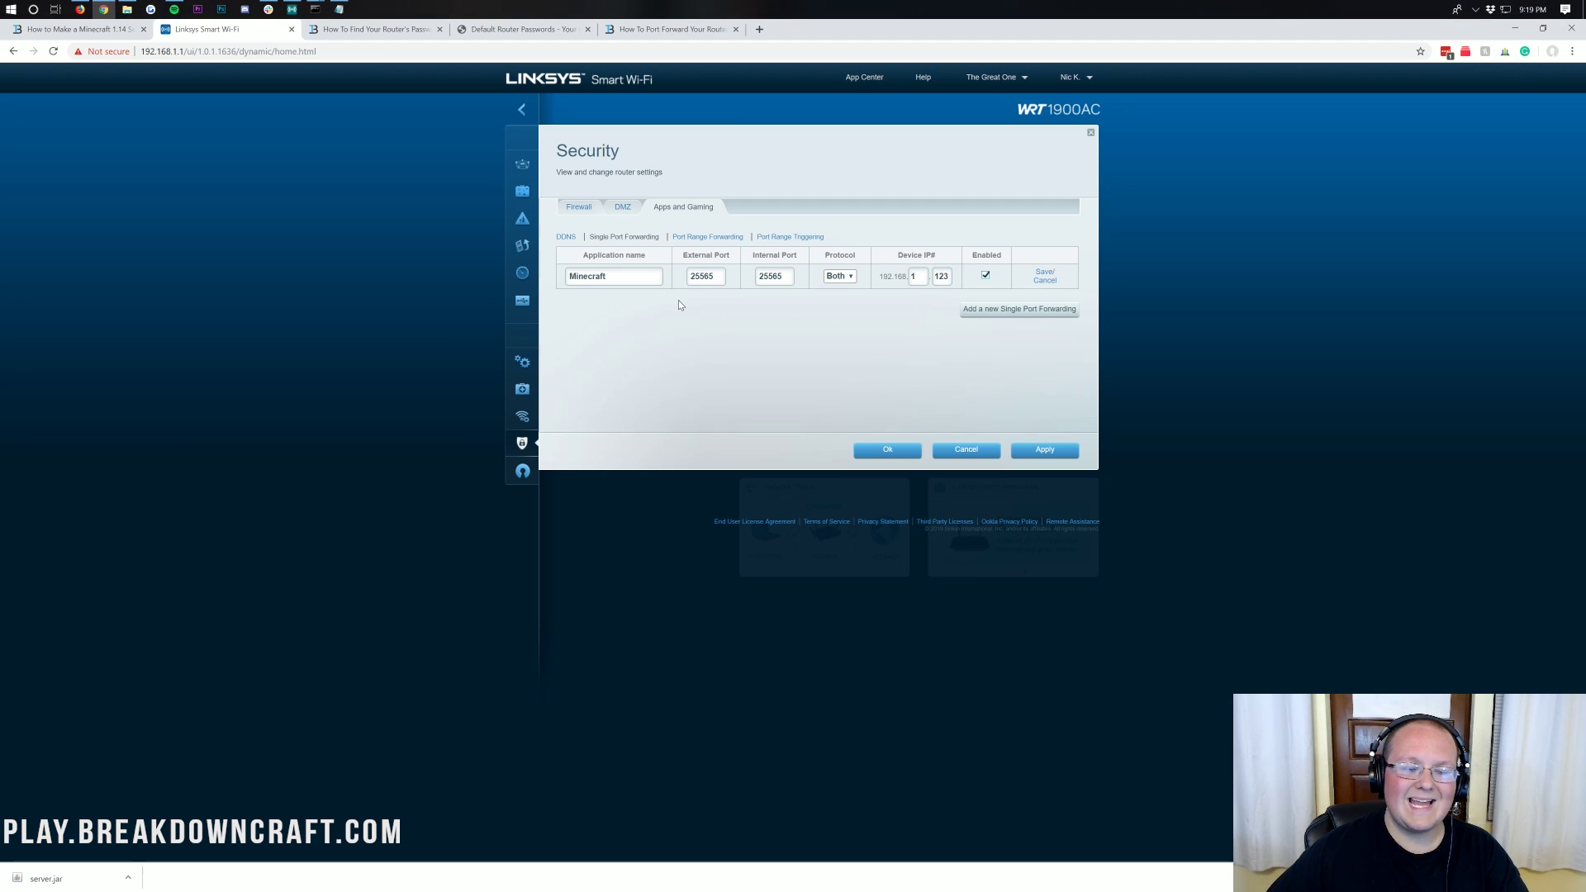
- Save the Minecraft forwarding rule, close the Security settings and minimise the browser
left_click(1045, 272)
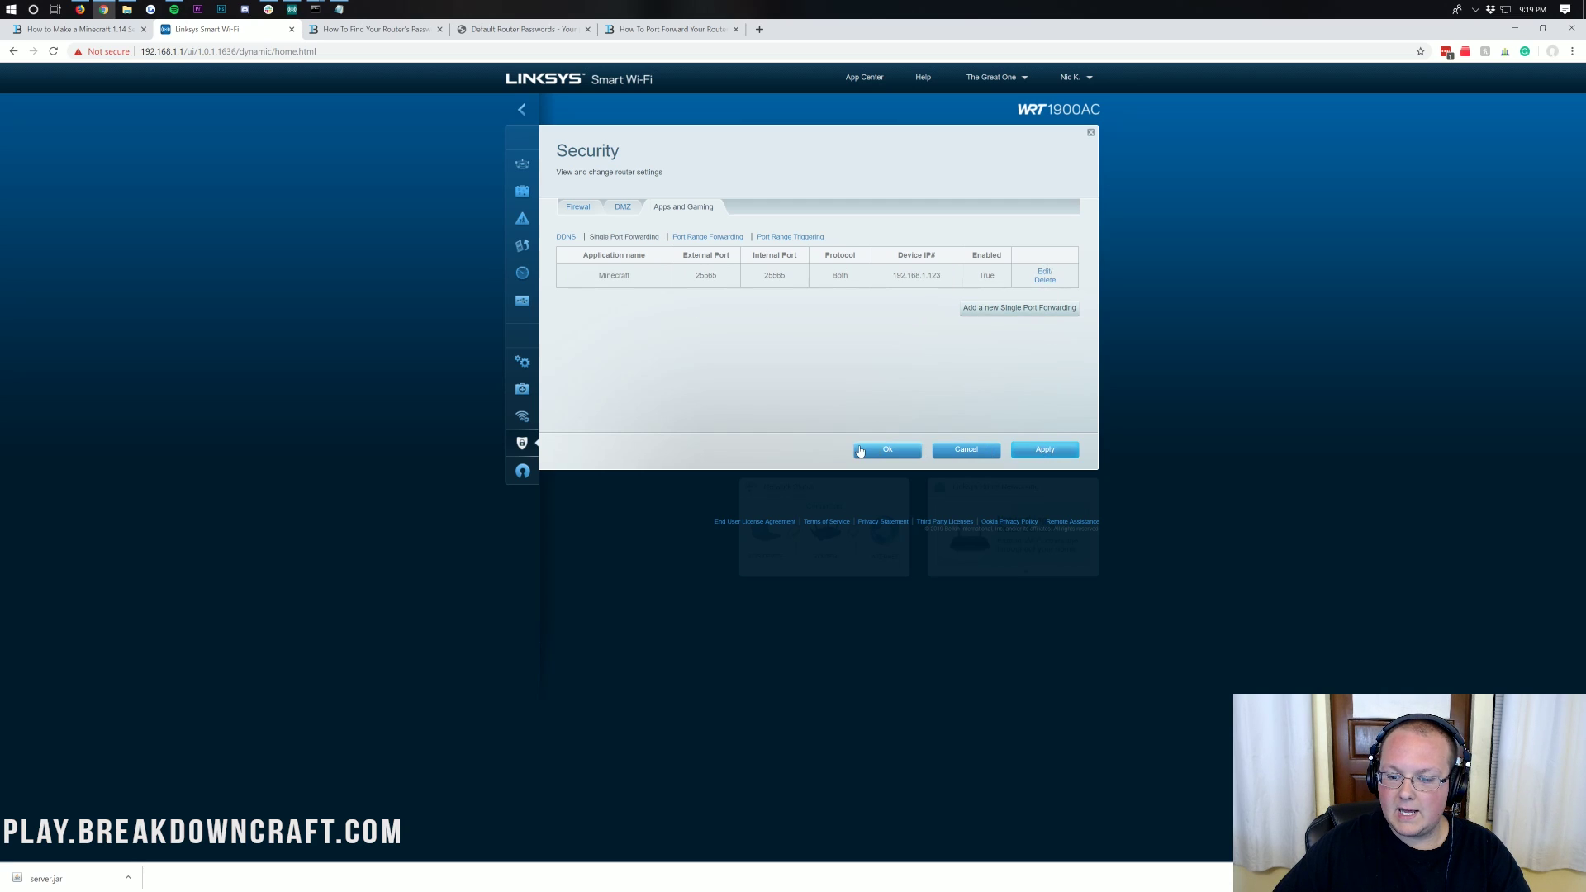
left_click(888, 449)
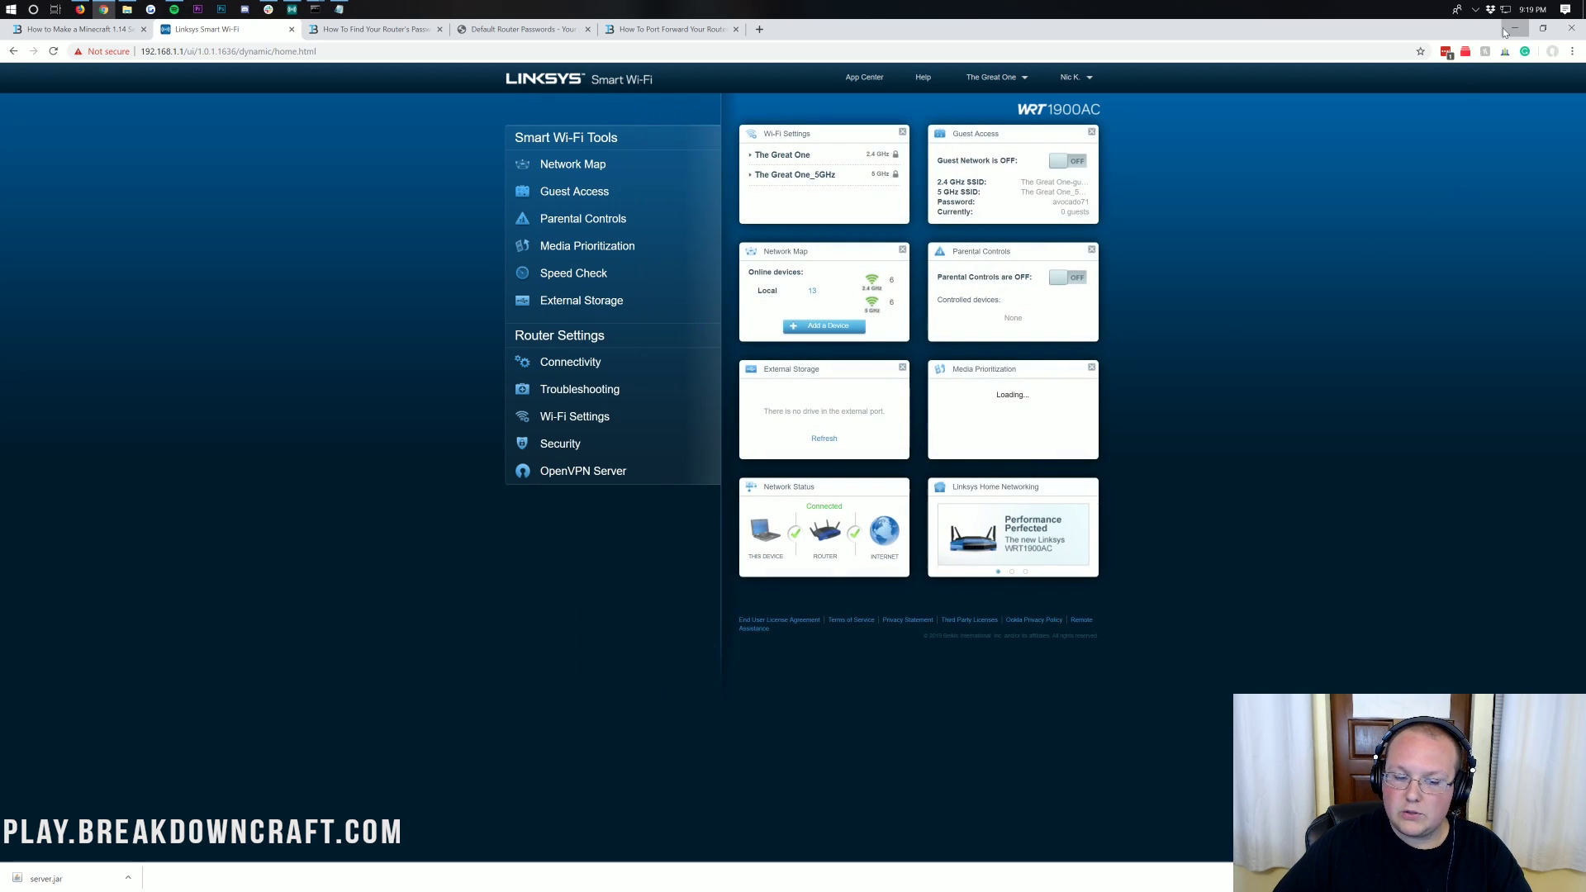
left_click(1515, 29)
- Stop the Minecraft server with the stop command, then relaunch it from run.bat
left_click(331, 233)
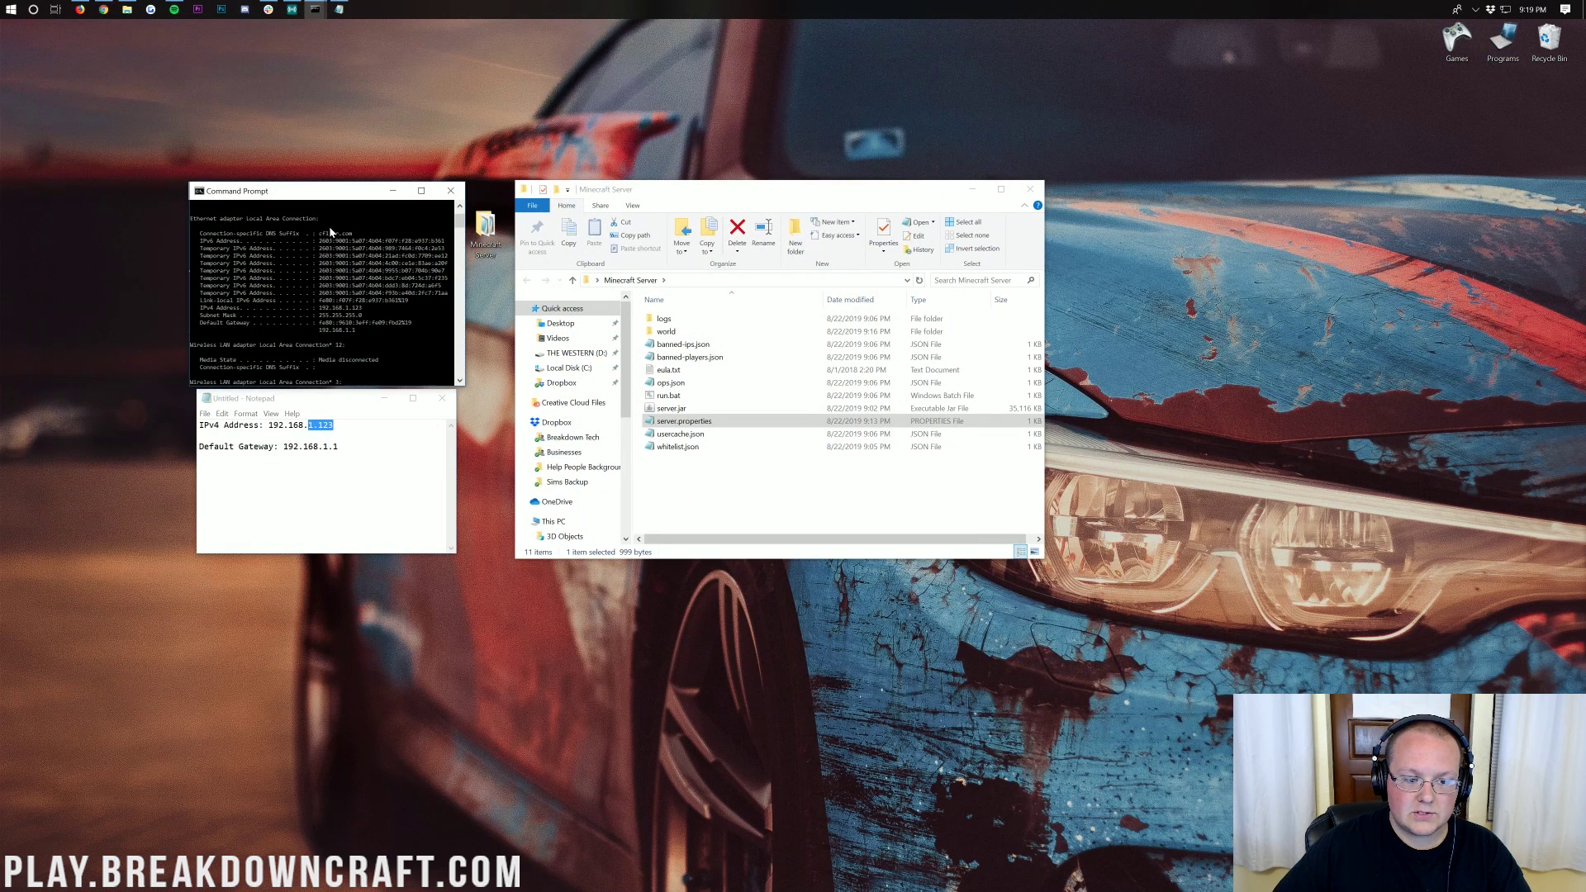
left_click(394, 191)
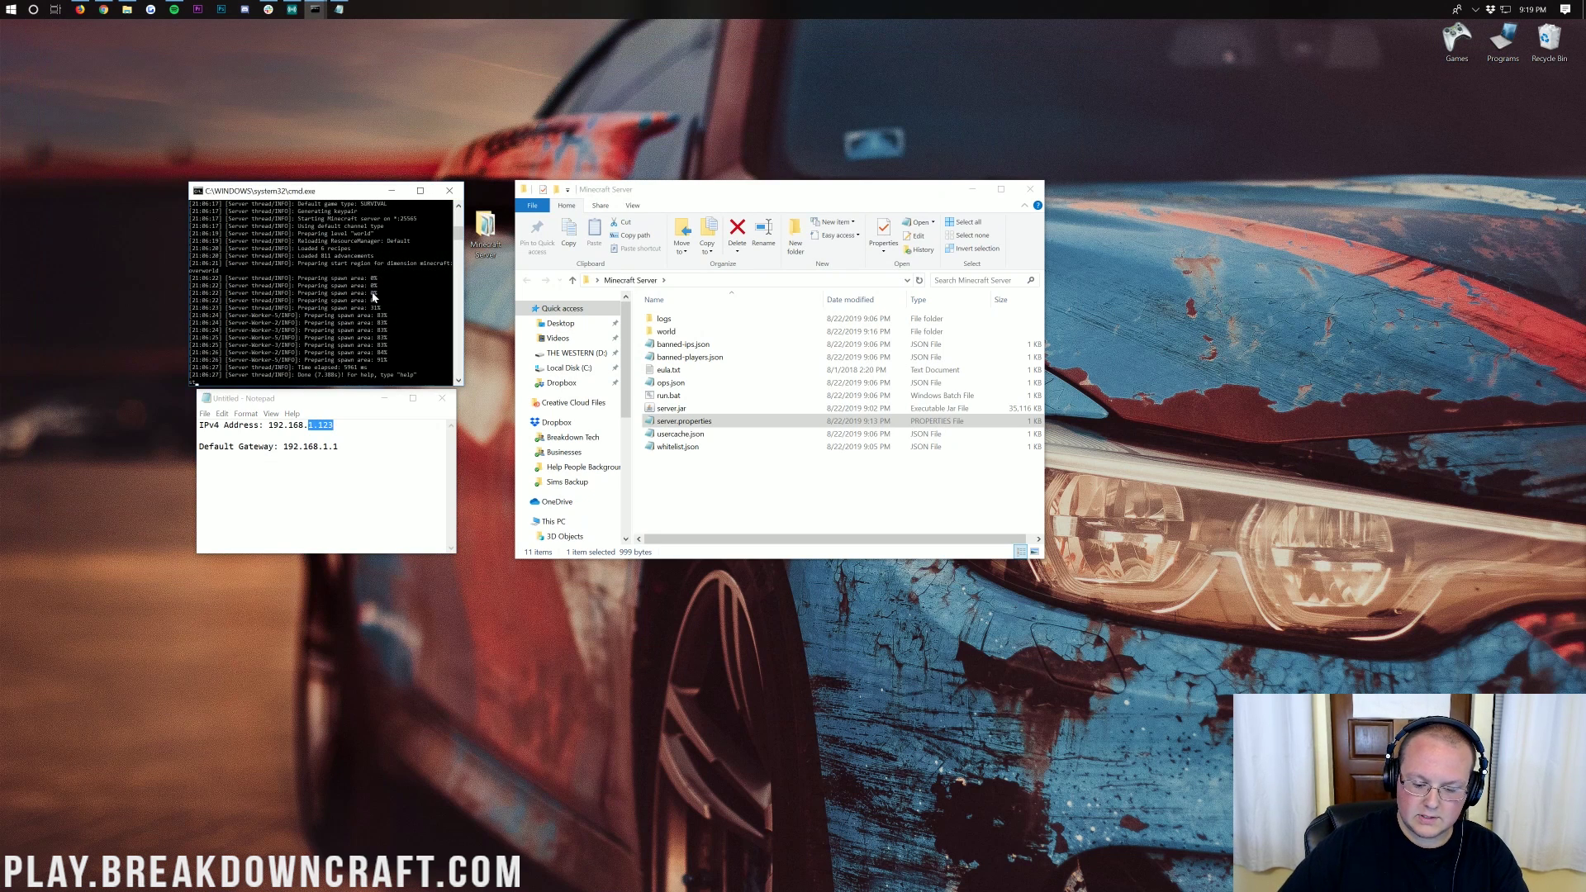
type("stop")
key("Return")
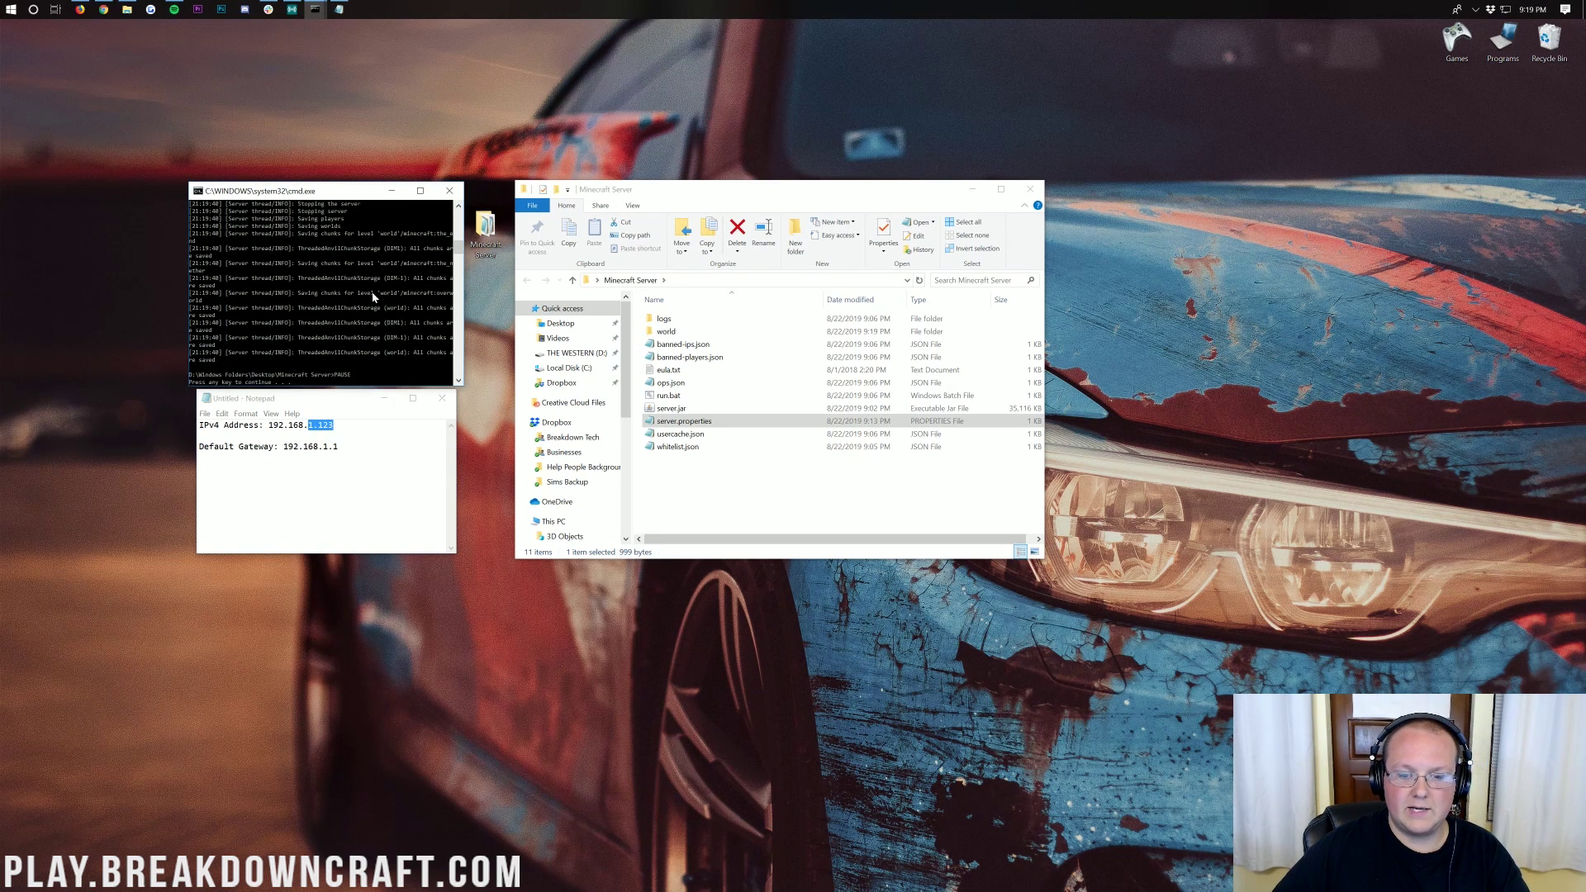
key("Return")
left_click(679, 396)
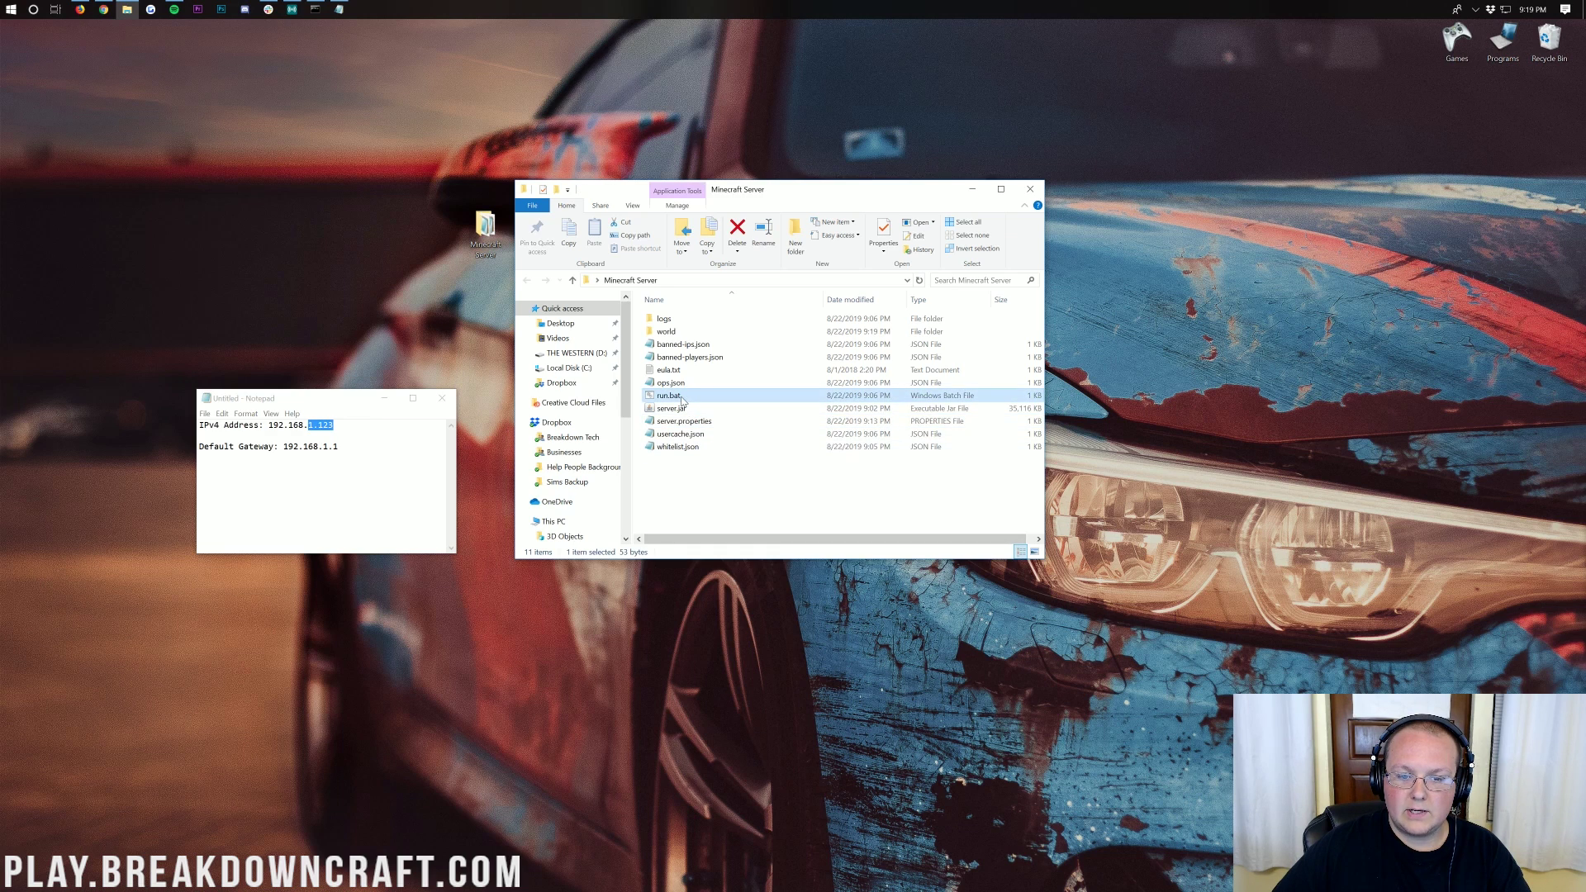
double_click(681, 398)
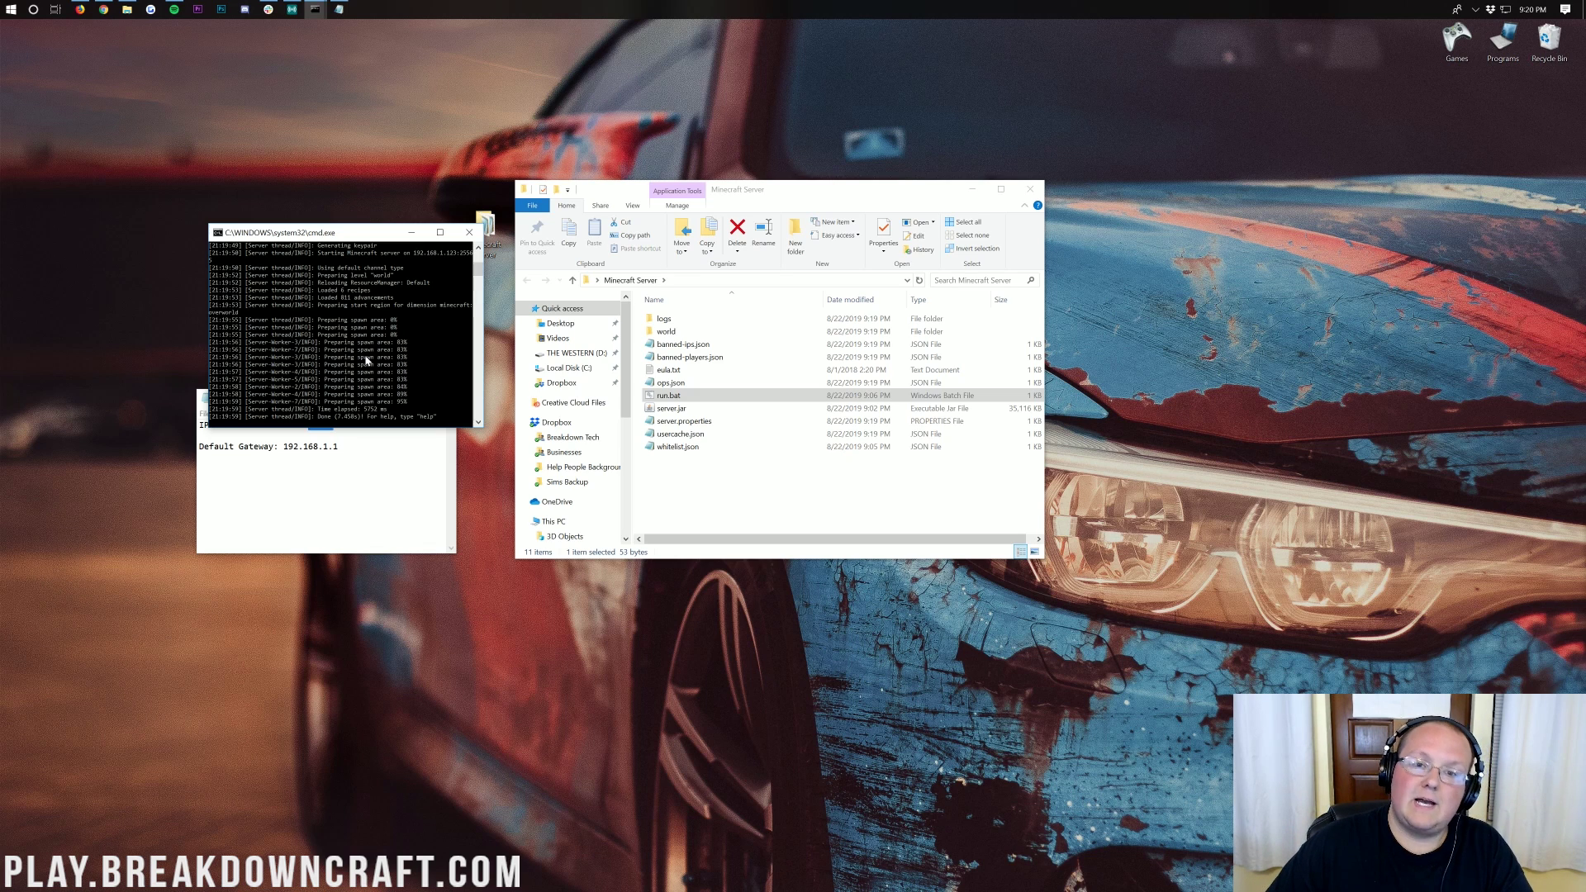
left_click(363, 438)
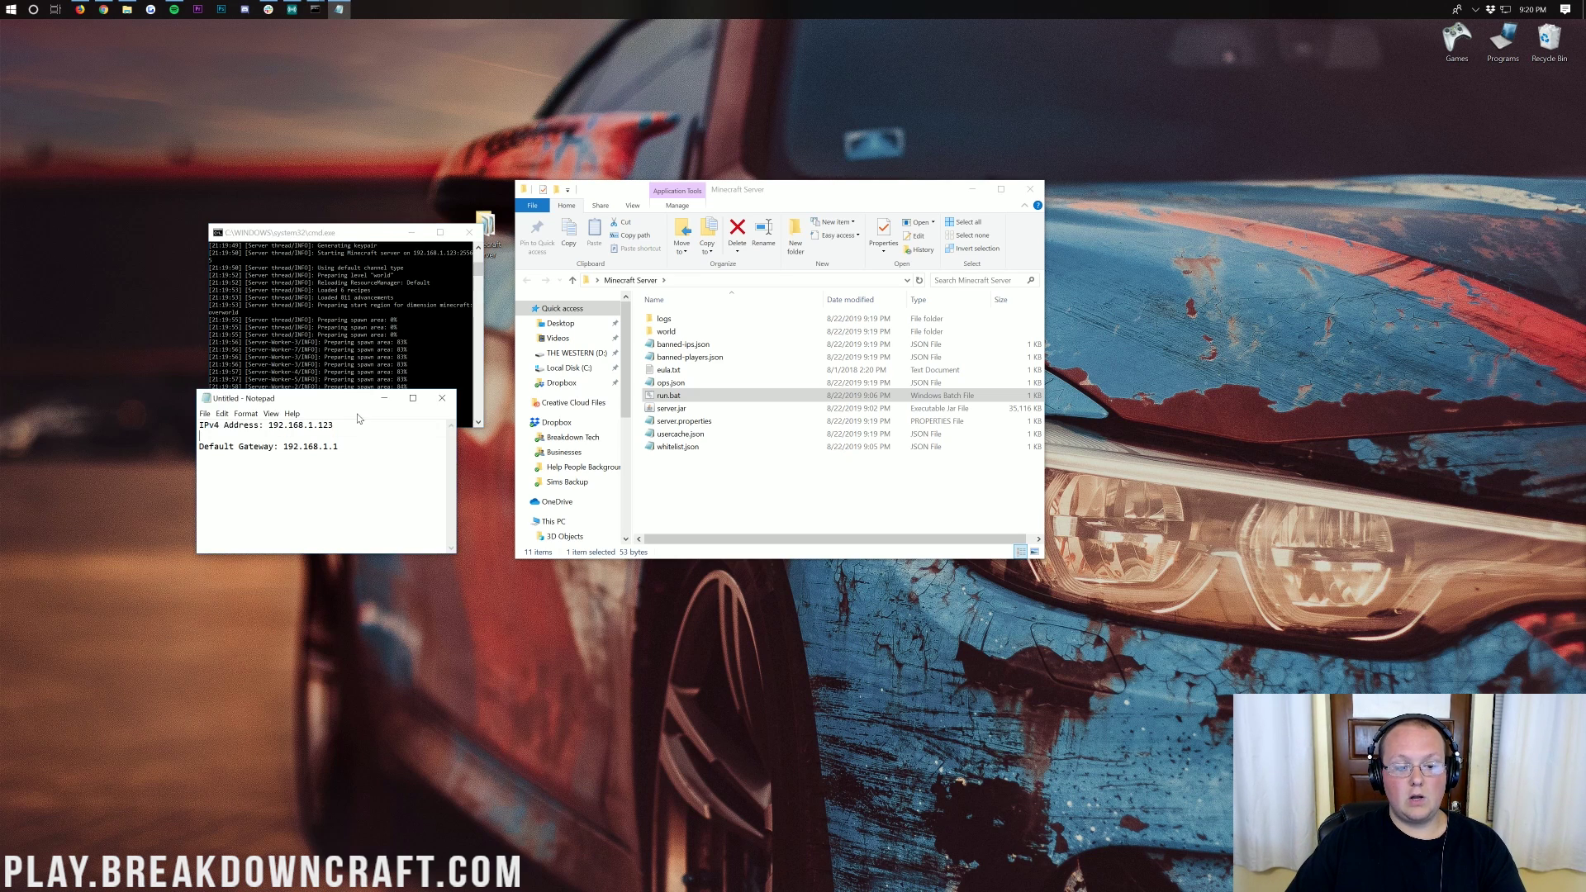
left_click_drag(361, 423, 268, 424)
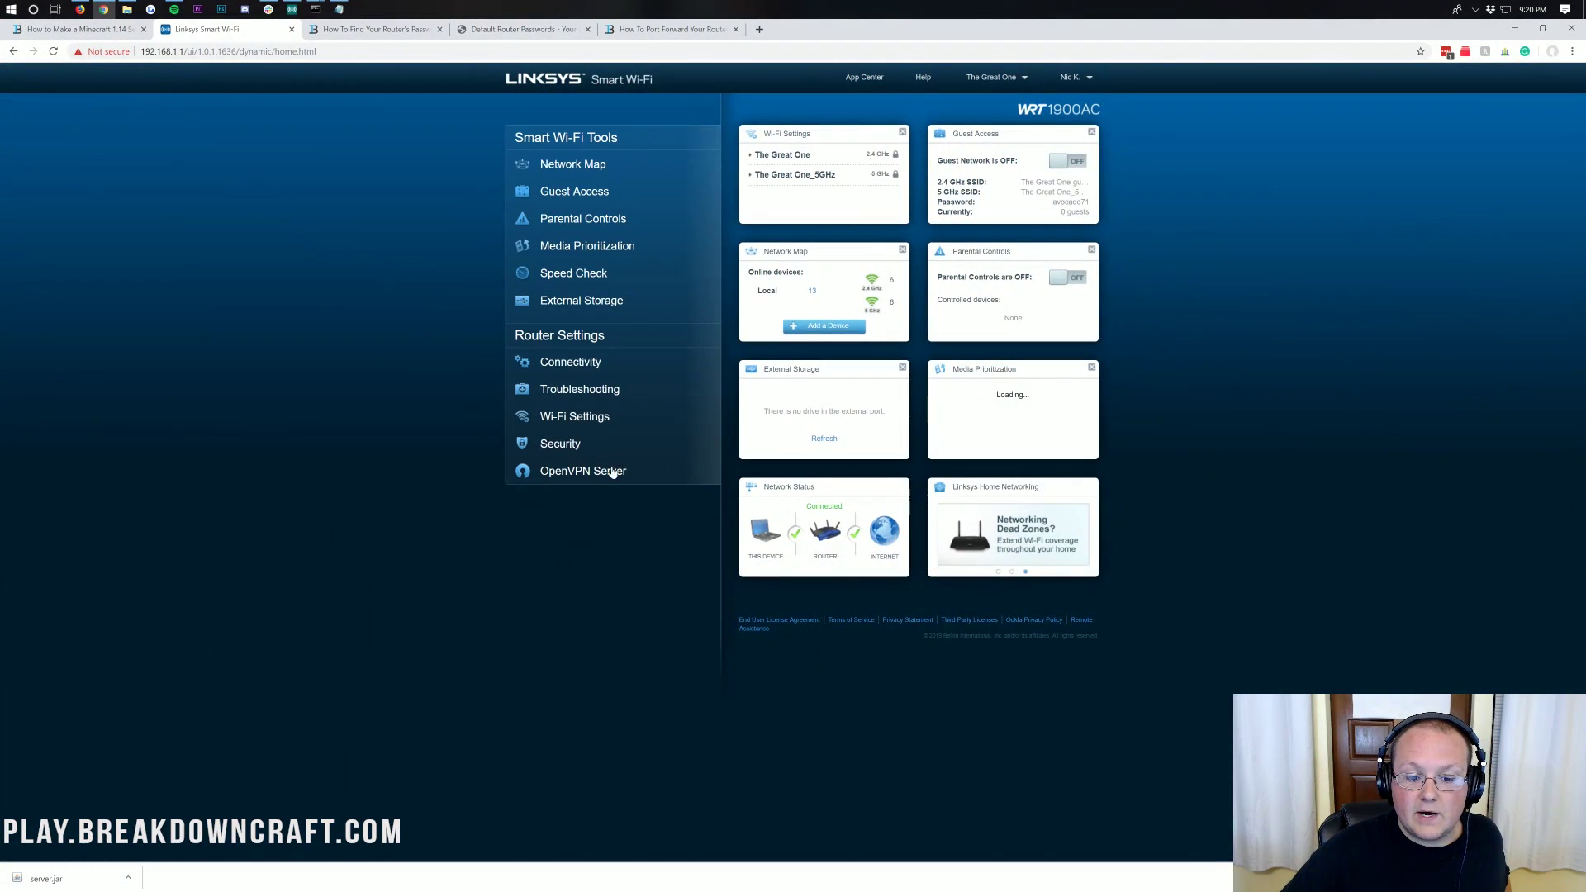
left_click(615, 444)
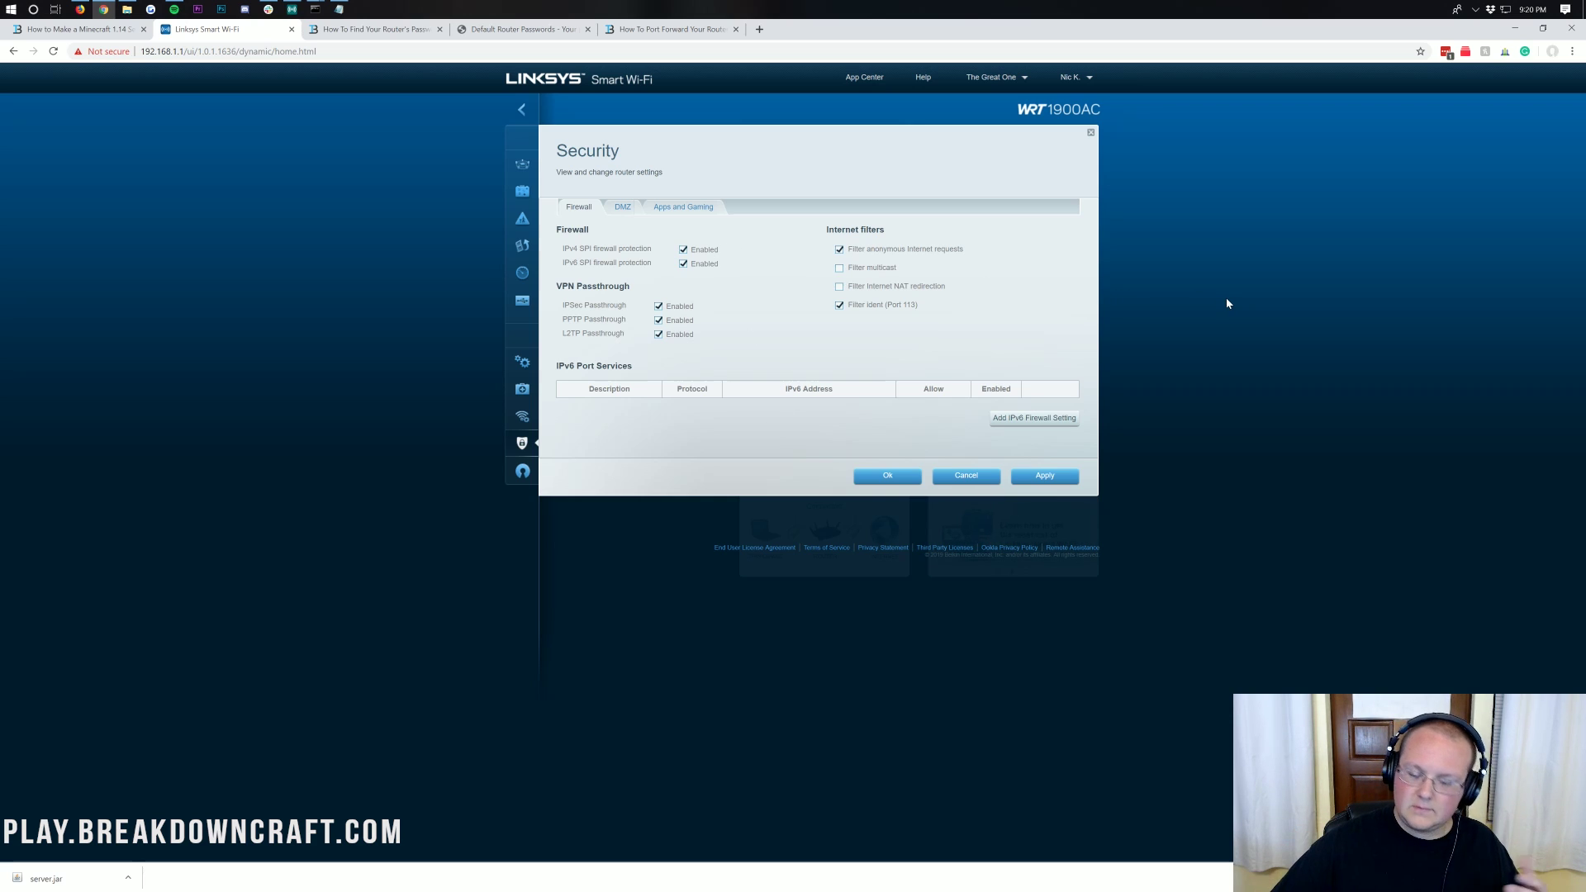
left_click(887, 475)
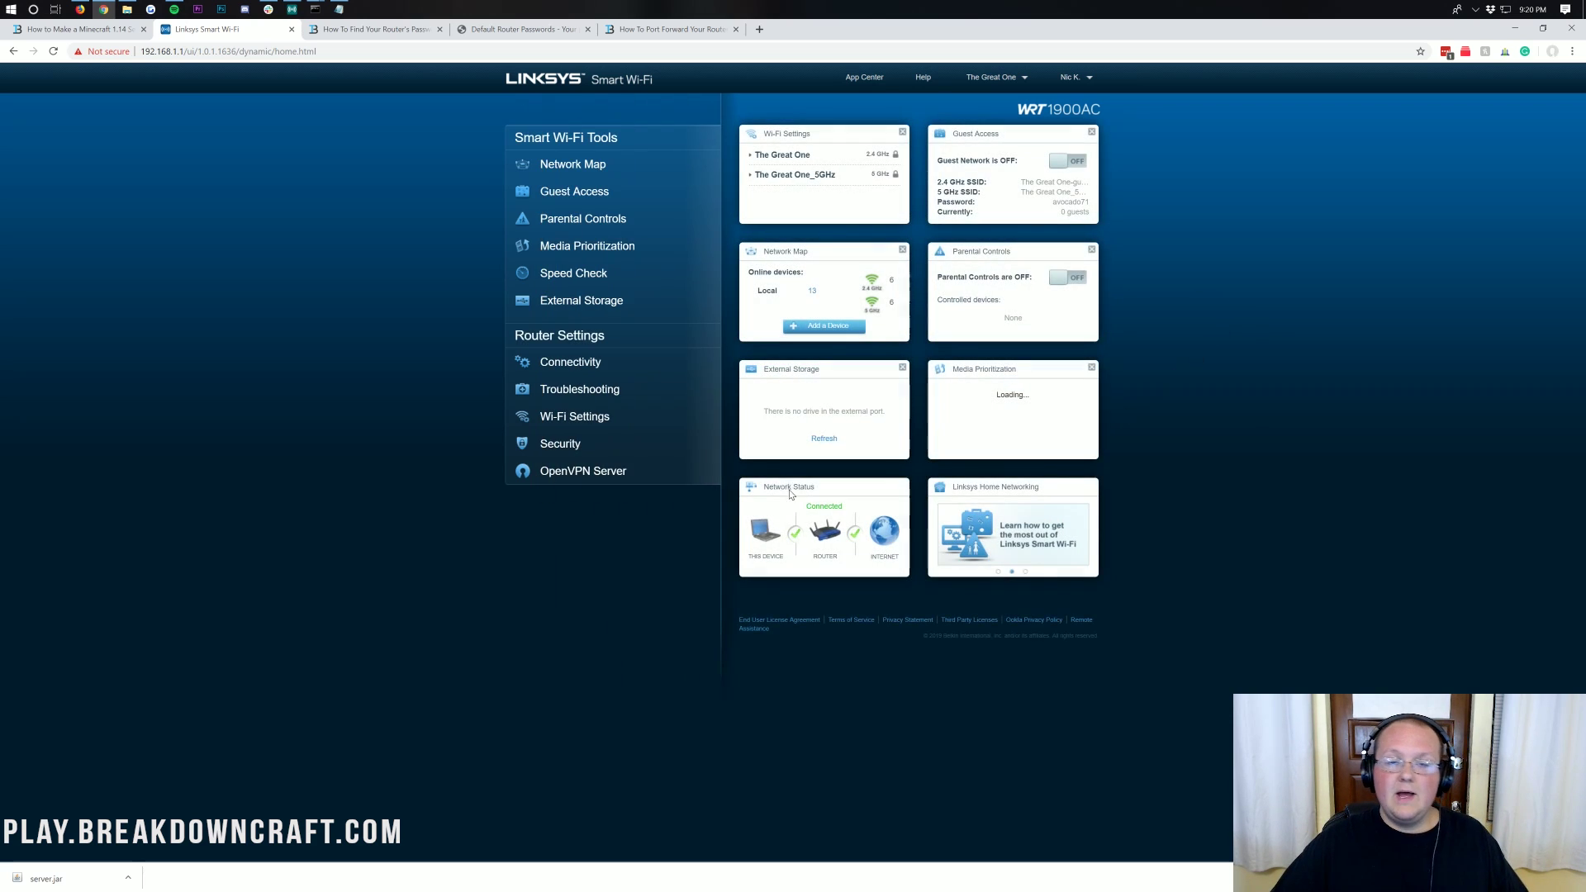
left_click(332, 38)
left_click(219, 28)
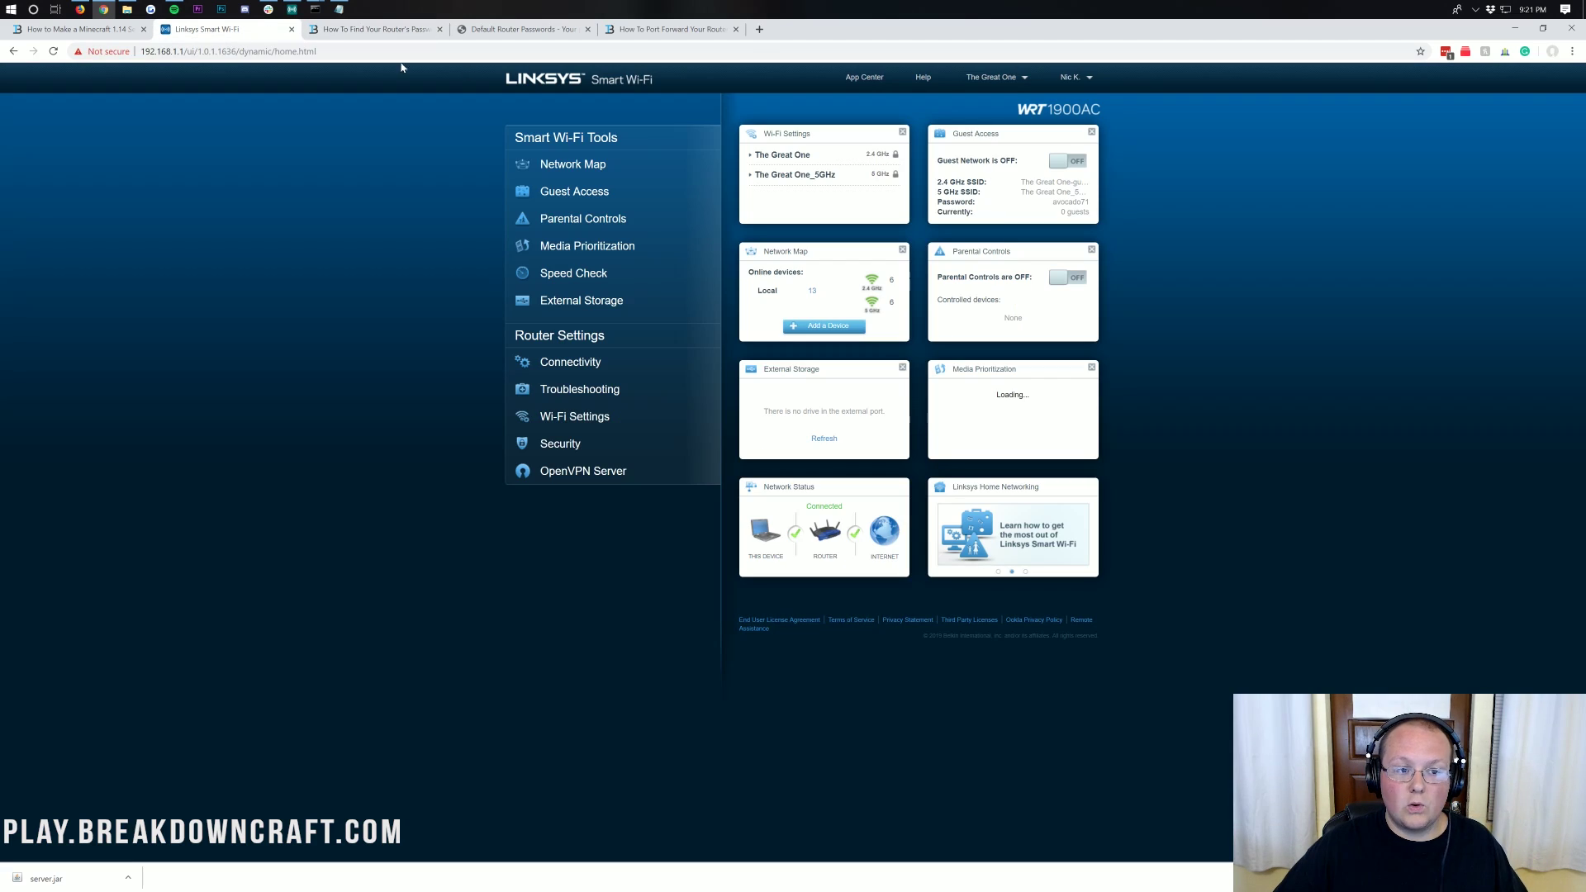
left_click(1518, 33)
left_click(364, 329)
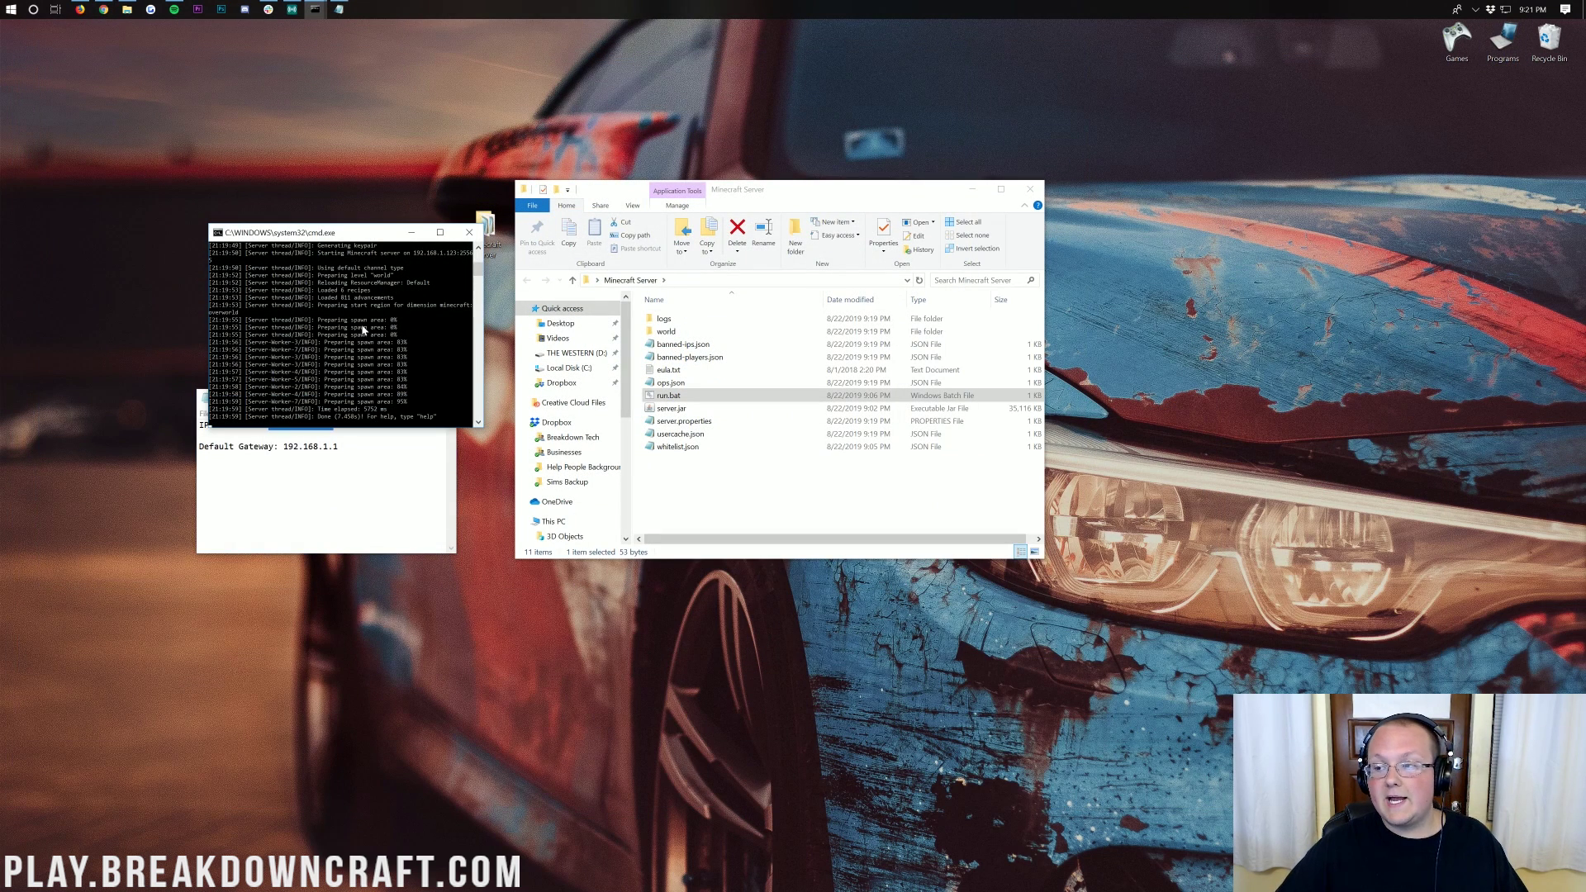